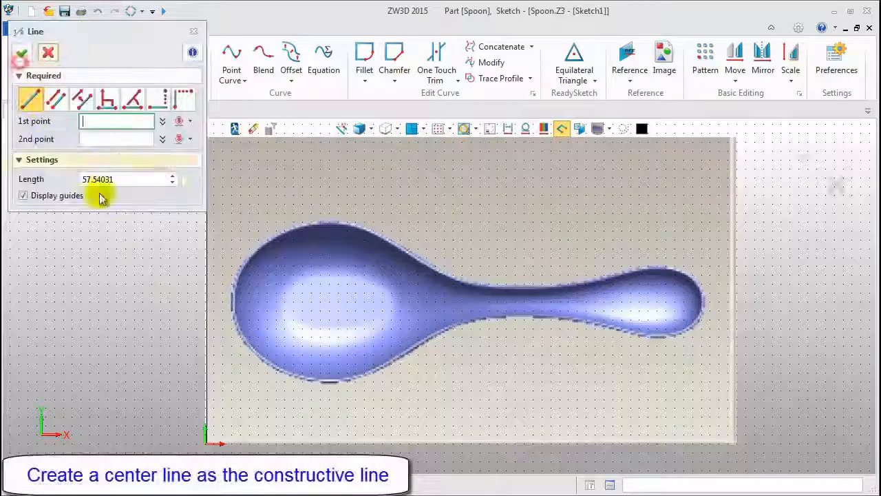
Draw a 265 mm horizontal line through the spoon's middle from (15, 80) to (280, 80) and convert it to construction geometry.
click(232, 301)
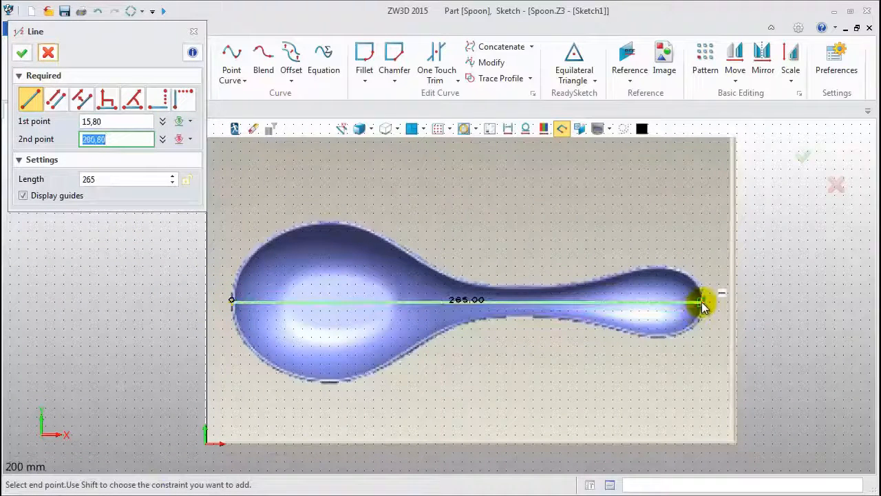
click(703, 303)
middle_click(701, 303)
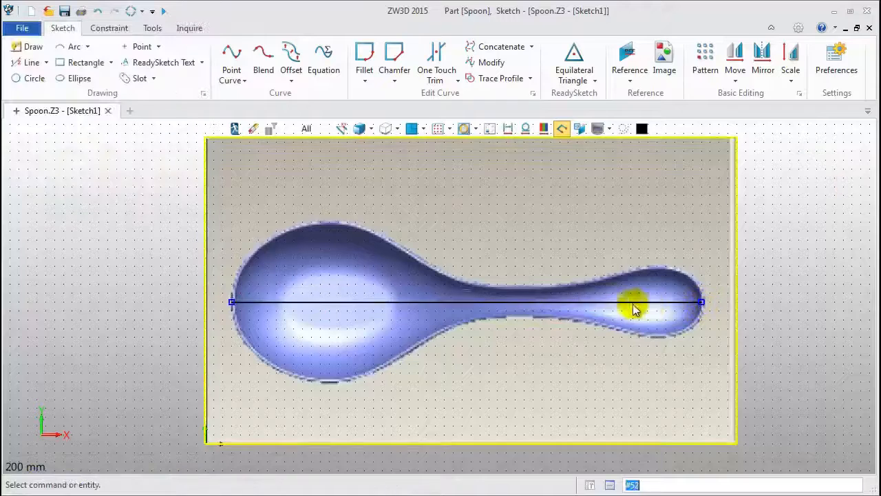
right_click(373, 306)
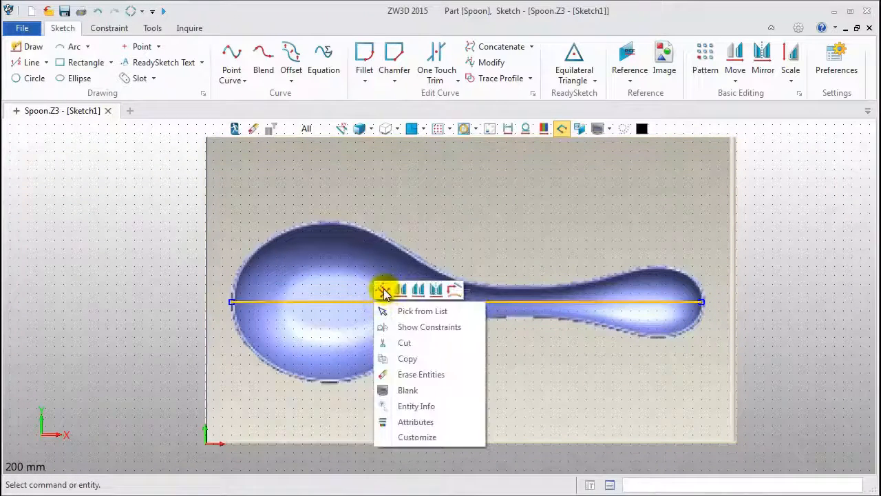
key(Escape)
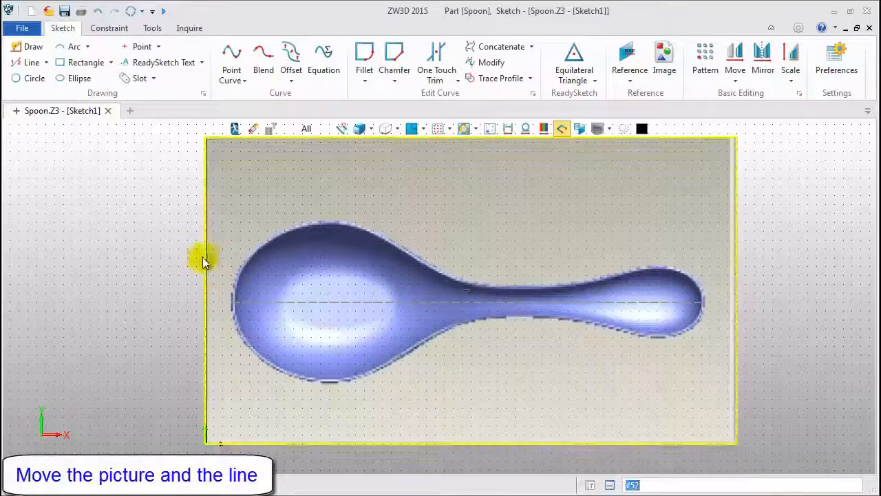
Move the spoon picture together with the centre line so the line's bowl-side endpoint lies at the sketch origin.
drag(187, 252, 296, 337)
right_click(259, 223)
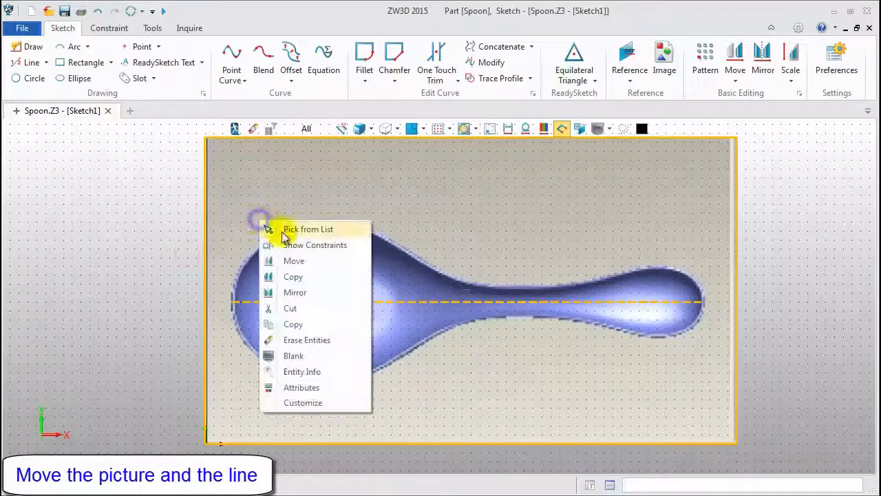
click(292, 258)
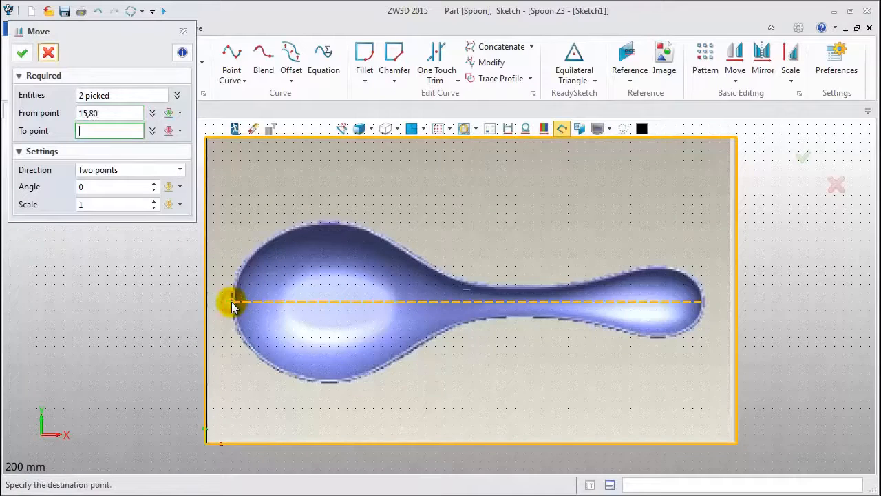
text(0)
key(Return)
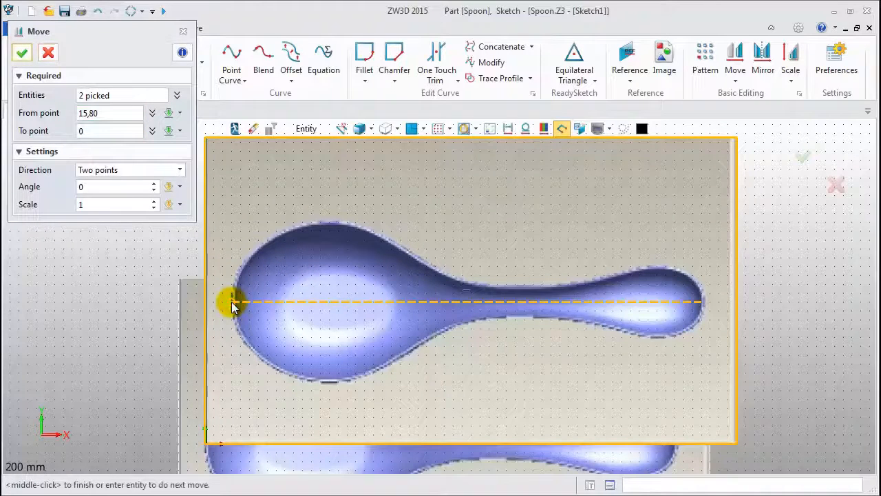
middle_click(232, 306)
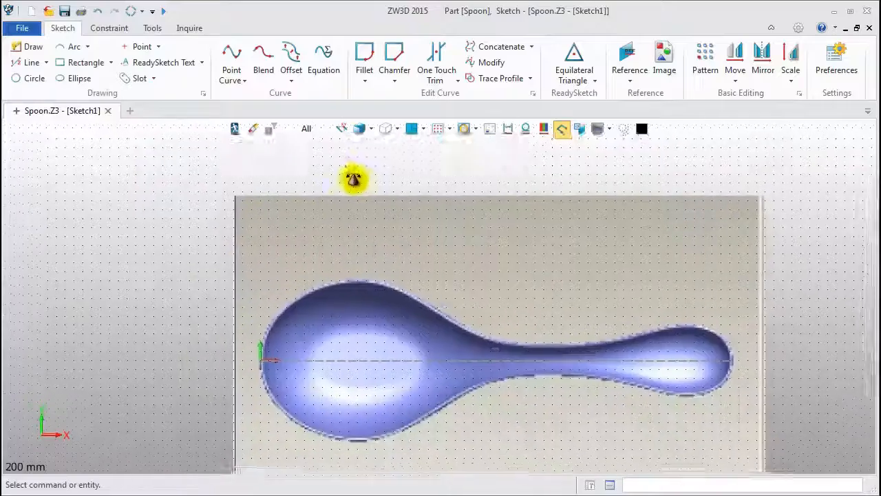
Start a Point Curve at the origin and trace the upper edge of the spoon's bowl to the beginning of the neck.
middle_drag(354, 179, 305, 155)
middle_drag(401, 234, 408, 212)
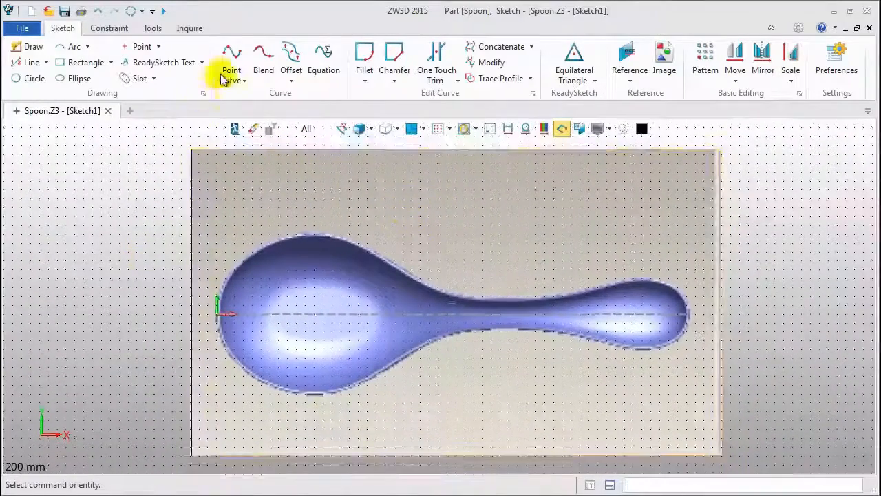
click(232, 50)
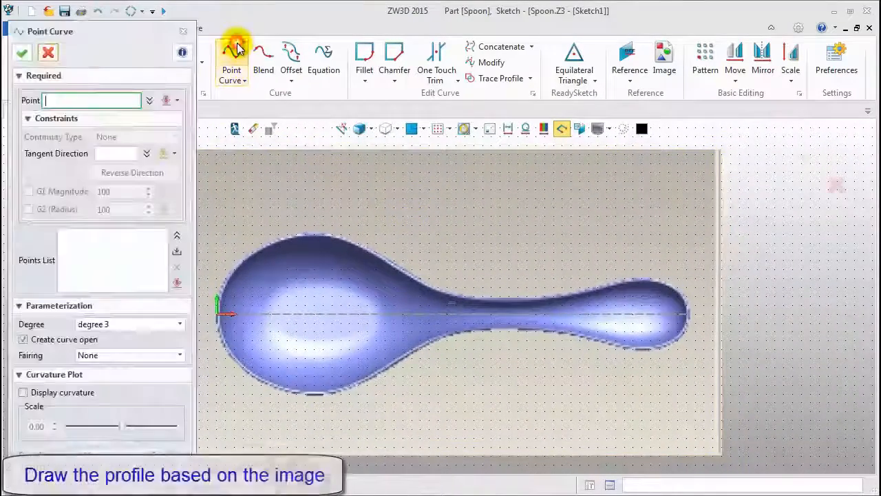
click(215, 318)
scroll(215, 313, up, 5)
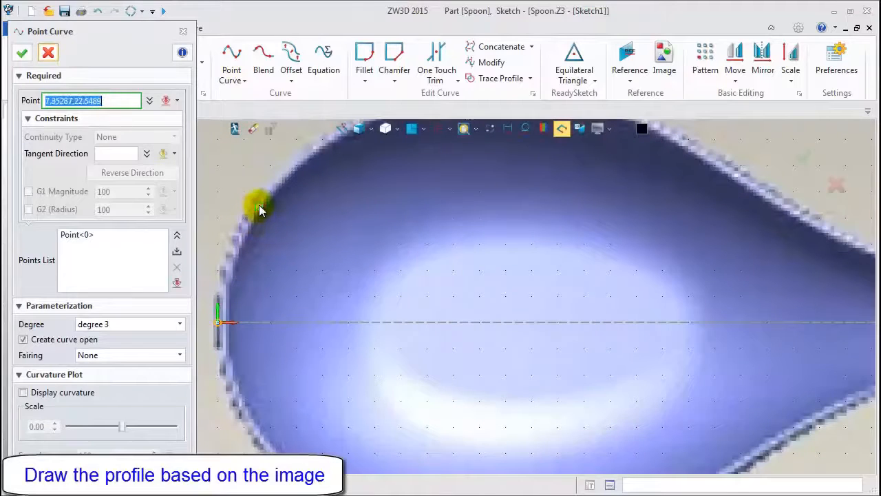
click(259, 210)
scroll(241, 243, down, 3)
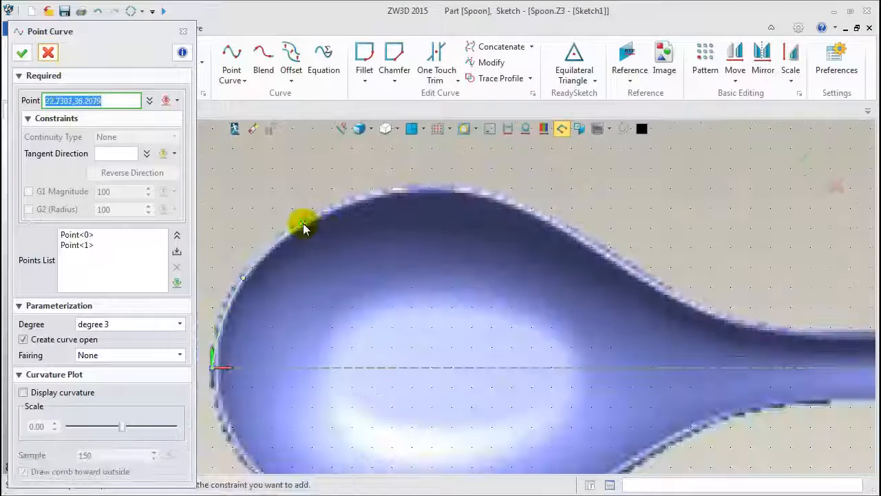
click(305, 225)
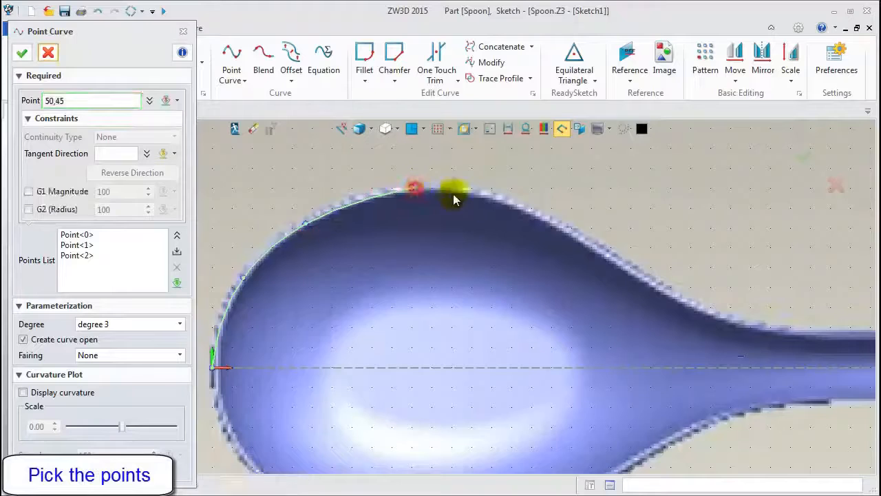
click(535, 212)
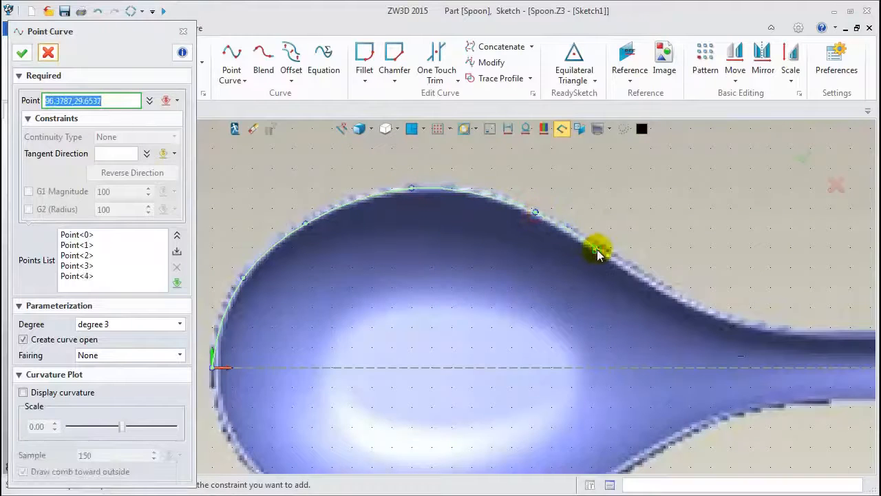
click(617, 260)
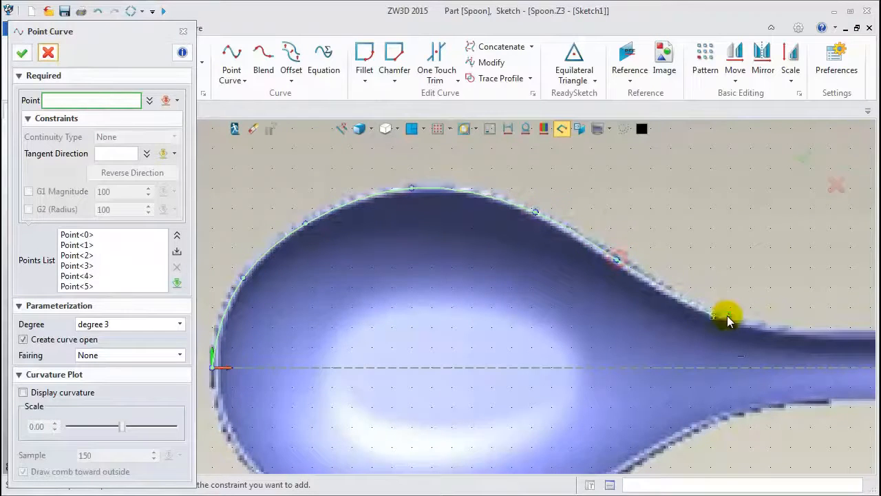
click(728, 318)
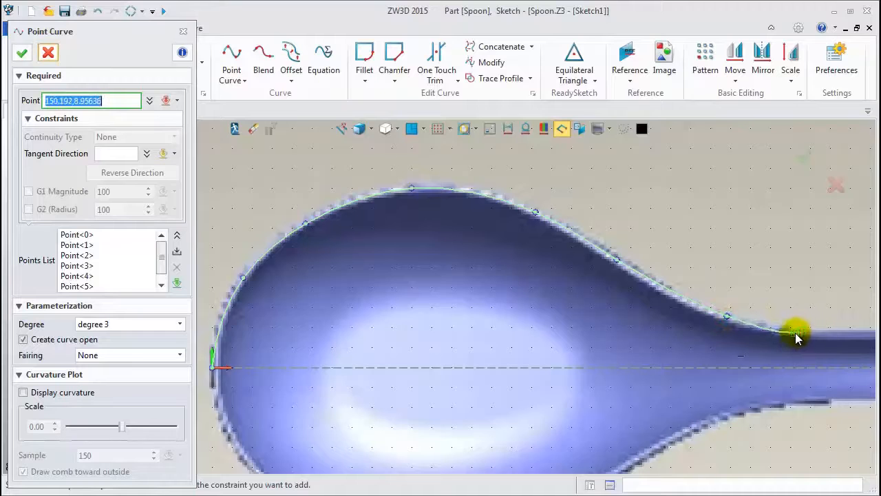
click(794, 333)
Continue the point curve along the upper edge of the neck and handle, ending at the centre line's endpoint (265, 0).
middle_drag(792, 334, 463, 277)
scroll(463, 278, down, 2)
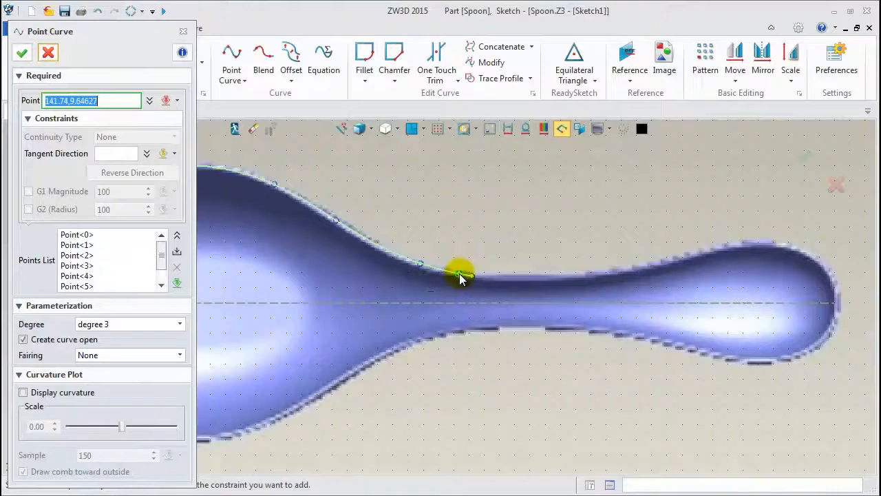
click(582, 276)
click(633, 271)
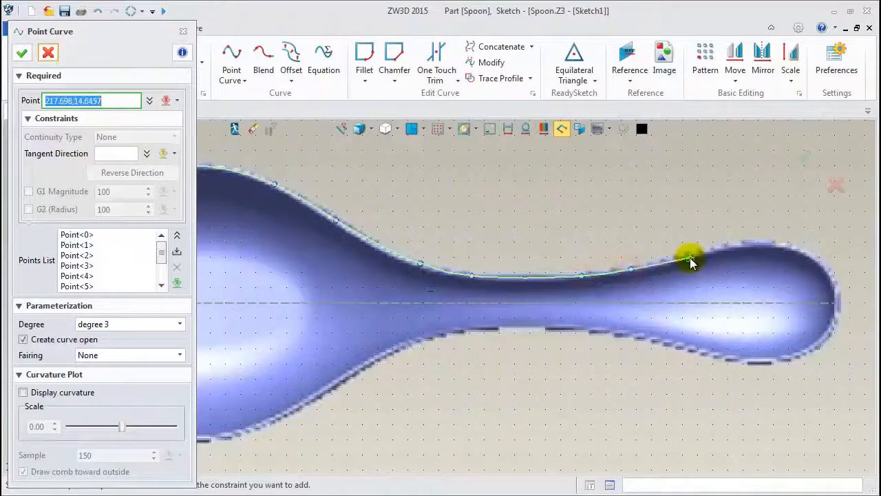
click(687, 259)
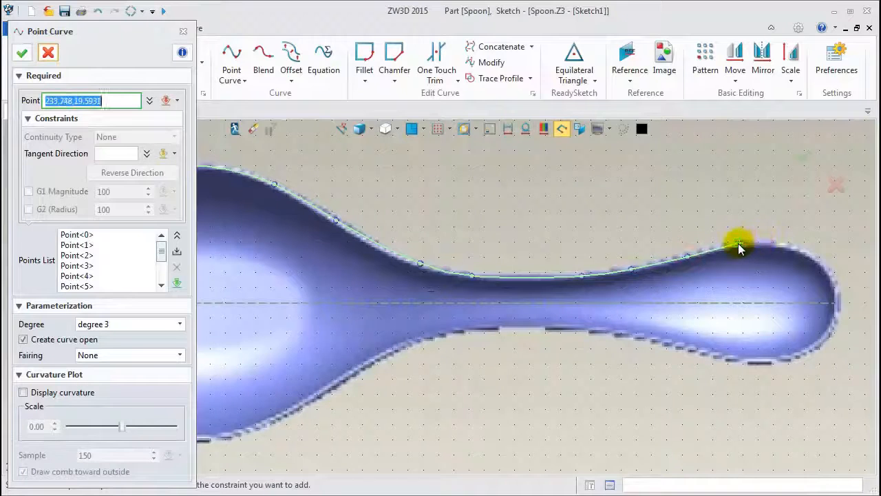
click(738, 243)
click(789, 244)
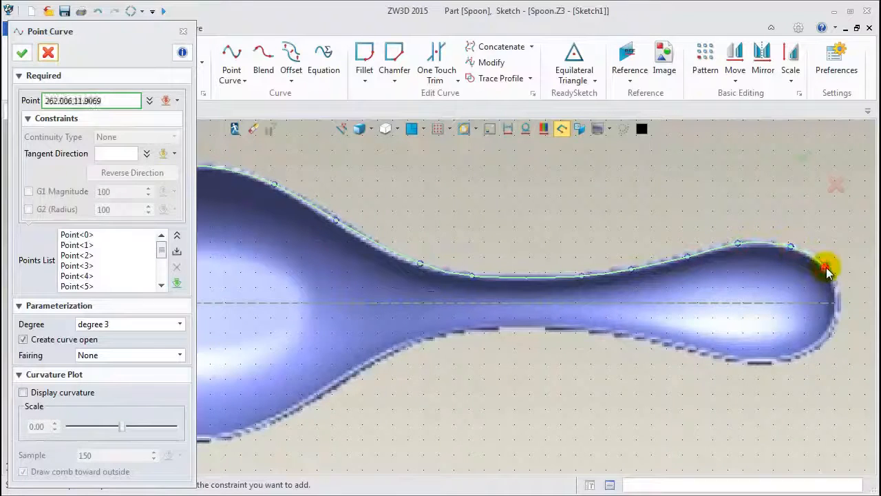
scroll(839, 292, up, 3)
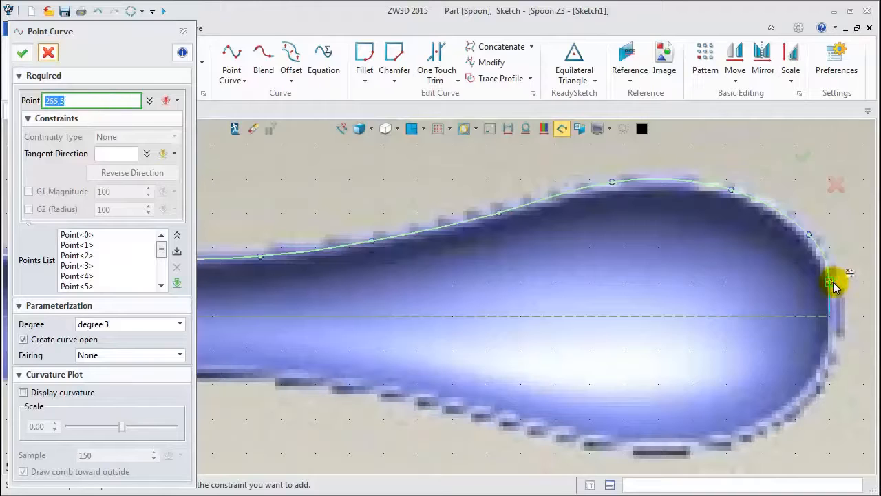
click(831, 316)
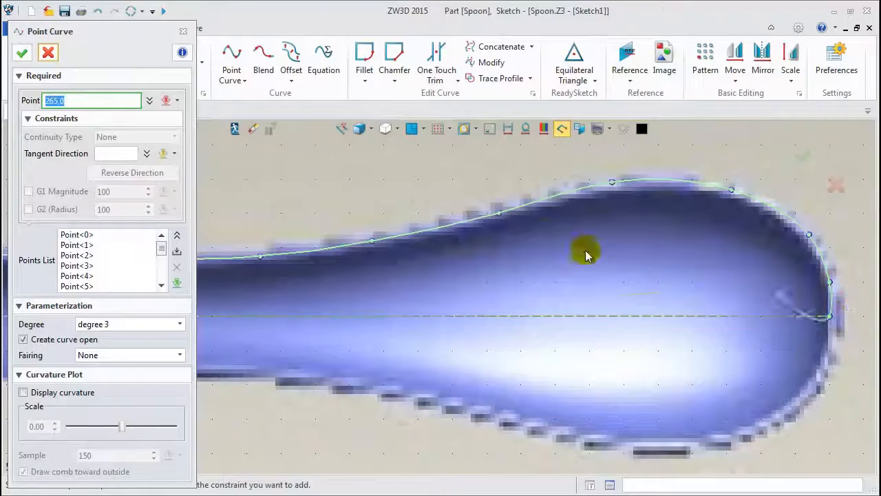
Constrain the curve's start point at the origin to be tangent to the Y Axis direction.
scroll(610, 244, down, 3)
scroll(404, 182, down, 5)
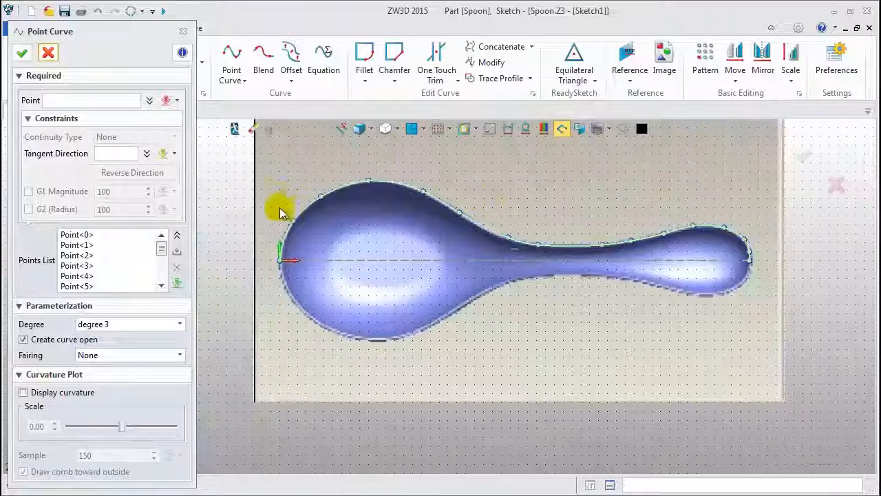
scroll(279, 210, up, 2)
click(82, 235)
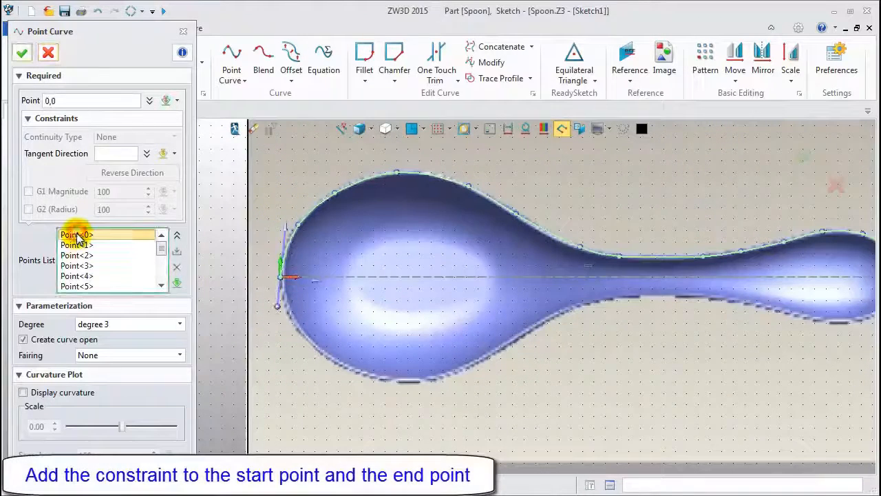
click(117, 150)
right_click(214, 152)
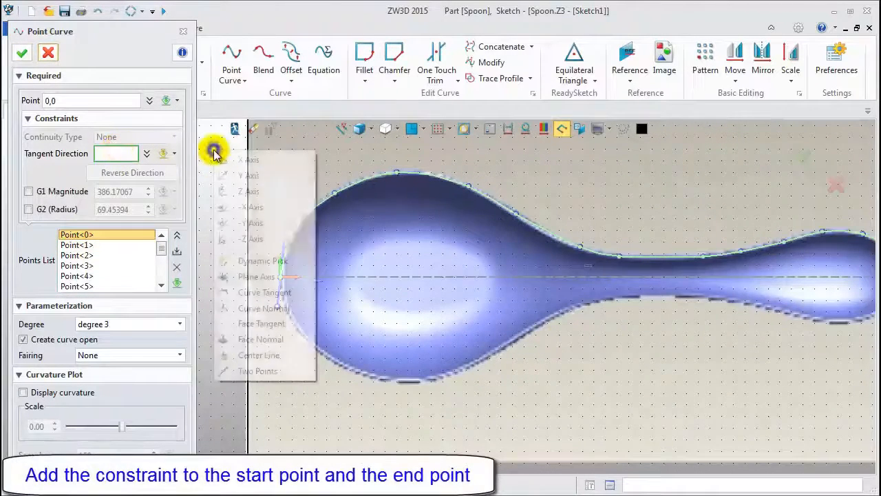
click(253, 174)
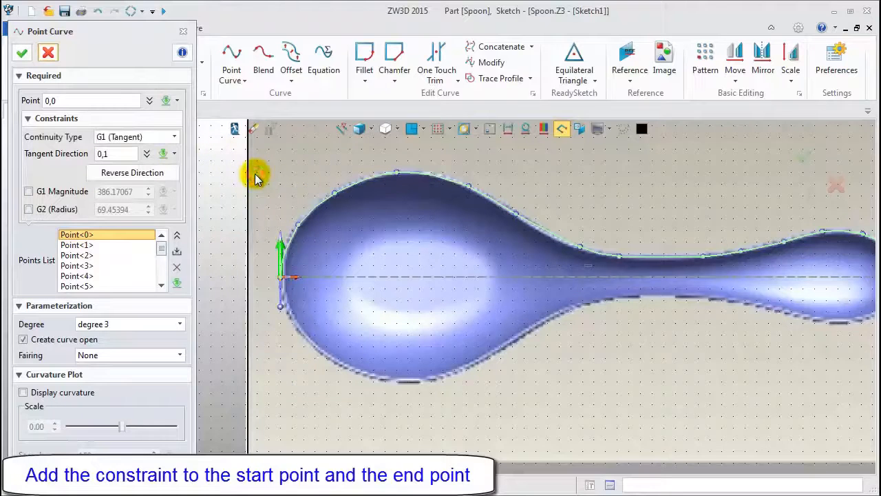
Constrain the curve's end point at (265, 0) to be tangent to the -Y Axis direction.
drag(159, 246, 162, 275)
click(95, 287)
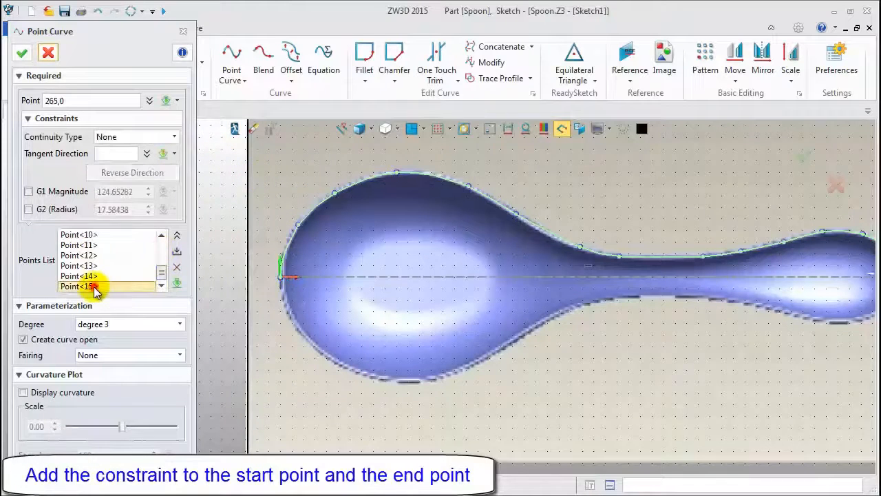
scroll(228, 252, down, 2)
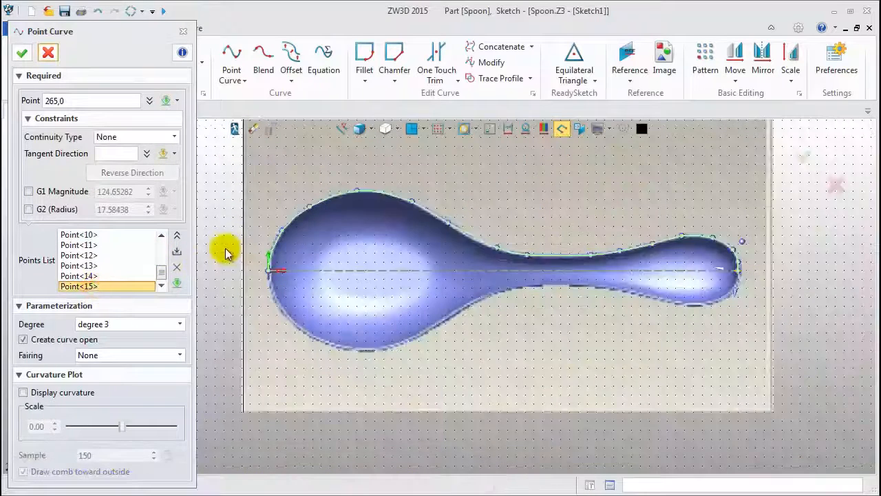
click(110, 152)
right_click(216, 171)
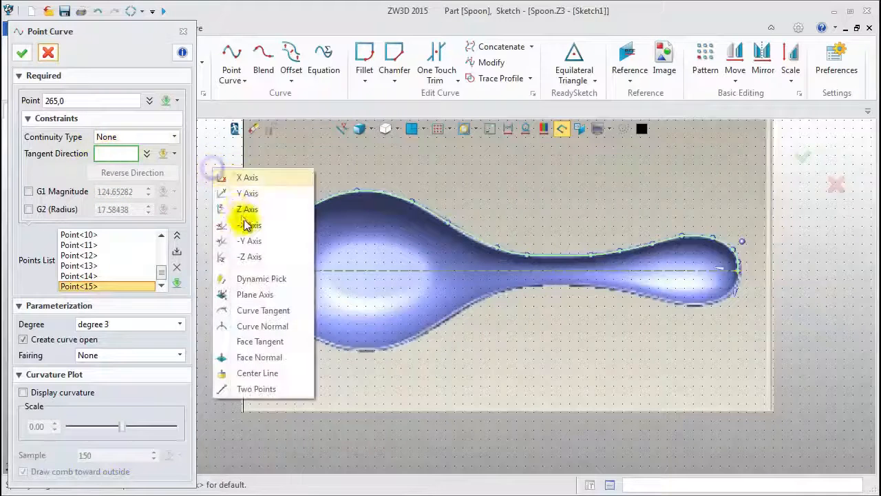
click(250, 240)
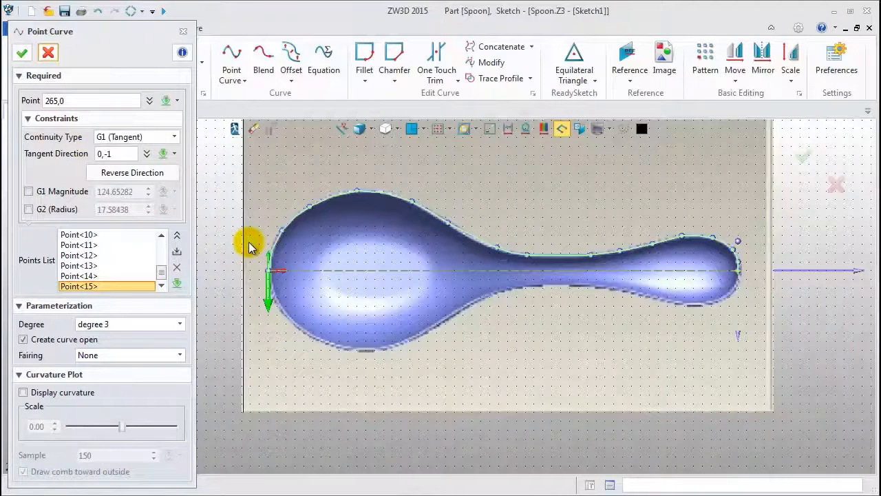
Reposition the curve's third point on the bowl's upper edge to about (22.4, 36.2) so it follows the picture's outline.
scroll(313, 237, up, 2)
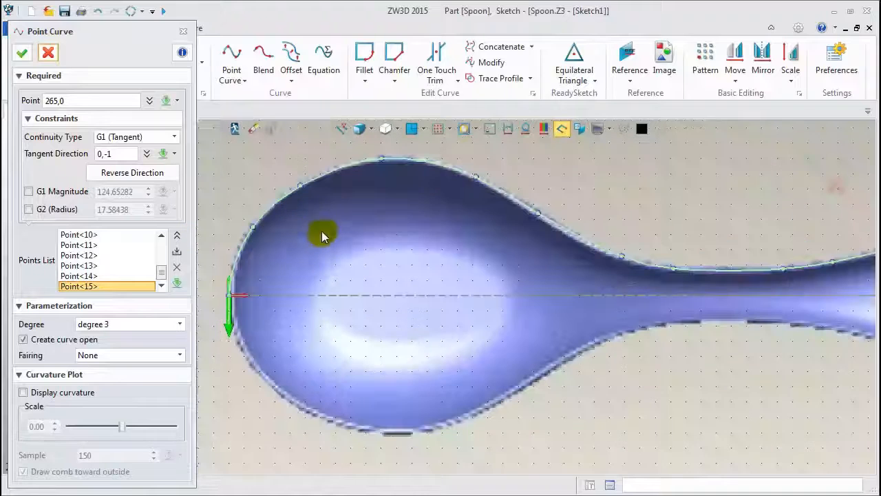
middle_drag(259, 188, 265, 201)
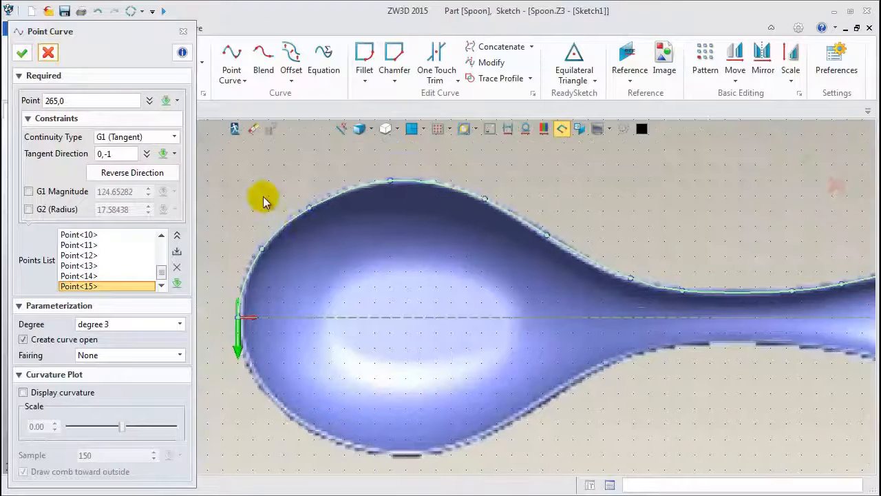
click(310, 212)
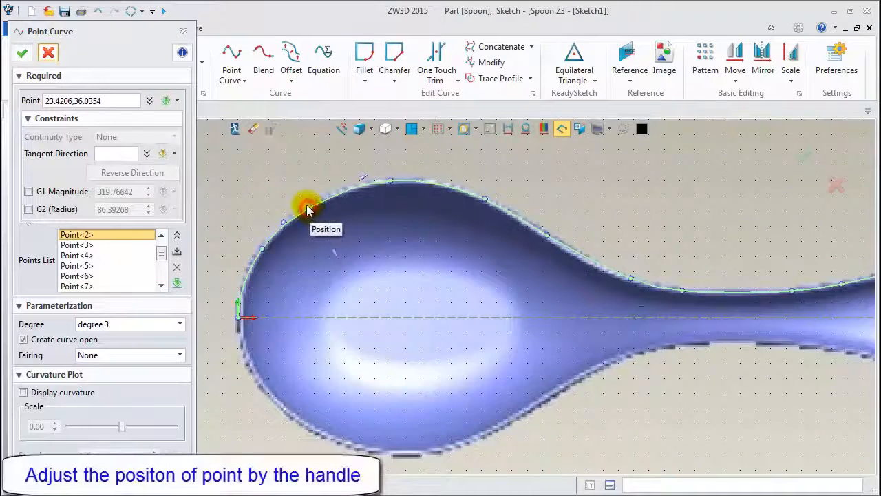
mouse_move(307, 210)
mouse_down()
mouse_move(305, 203)
mouse_move(308, 213)
mouse_up()
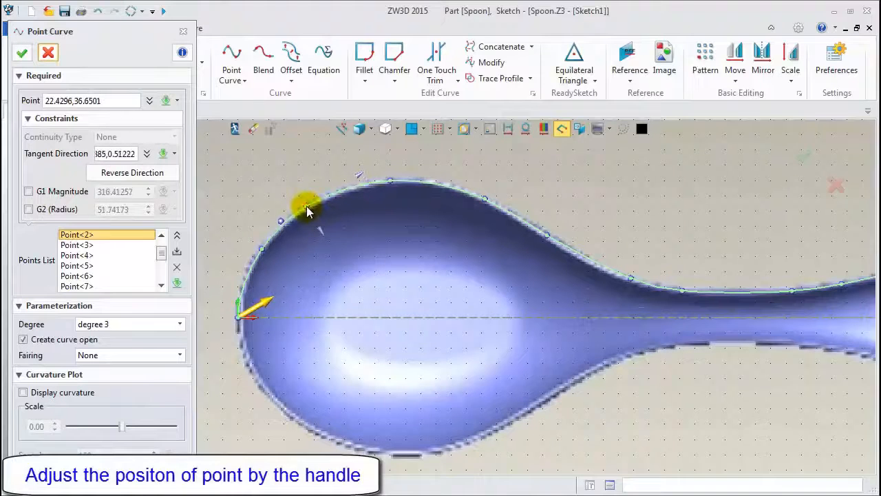
scroll(297, 209, up, 3)
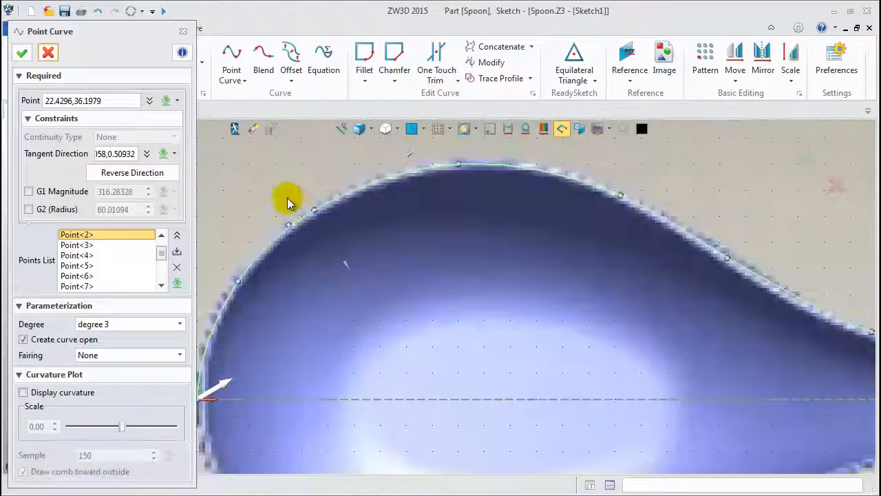
Accept the point curve and check how well it follows the picture's outline along the bowl and handle.
click(22, 55)
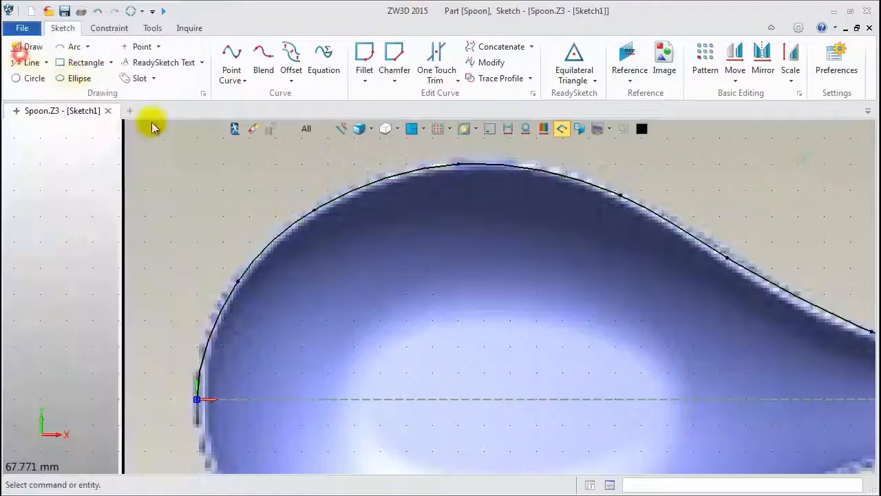
scroll(186, 213, down, 5)
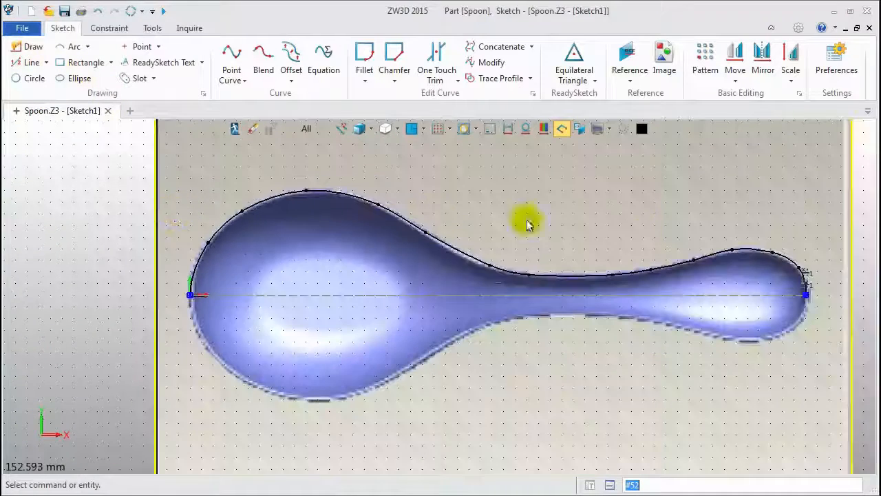
scroll(804, 276, up, 3)
scroll(804, 269, up, 2)
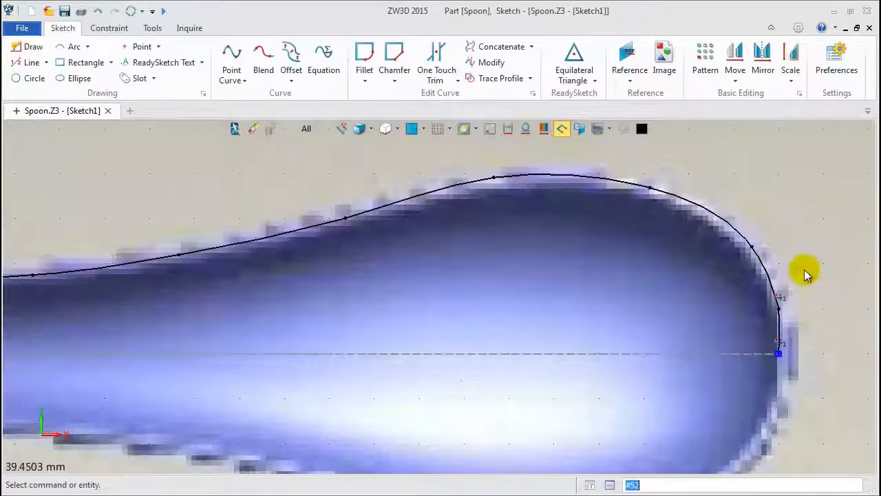
scroll(805, 270, down, 5)
scroll(804, 269, down, 2)
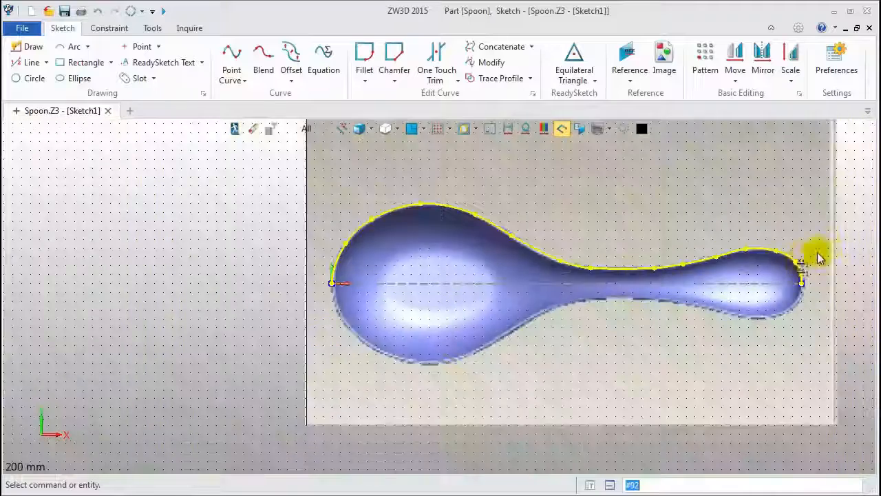
Blank the top-view reference image and exit the sketch.
middle_drag(787, 212, 668, 227)
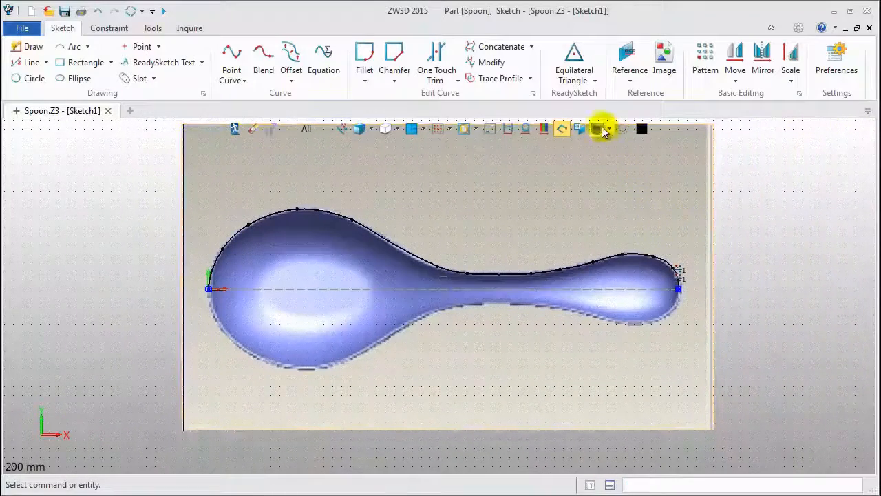
click(609, 133)
click(616, 147)
click(571, 167)
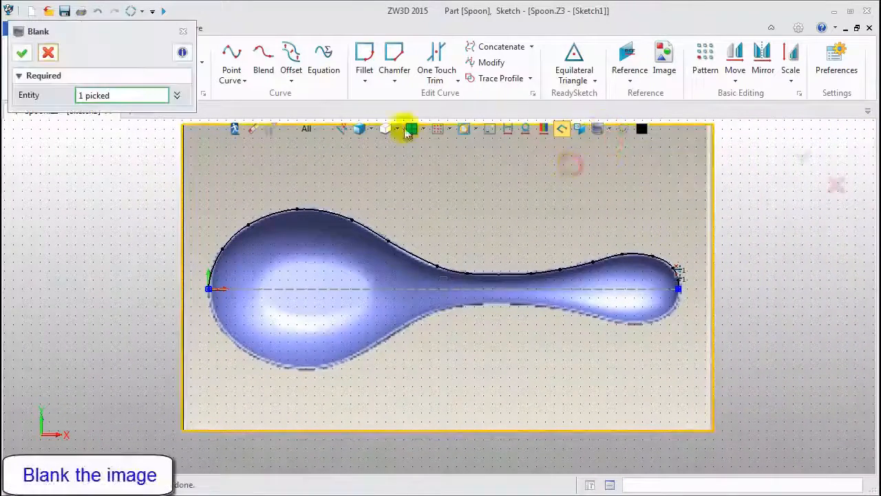
click(20, 52)
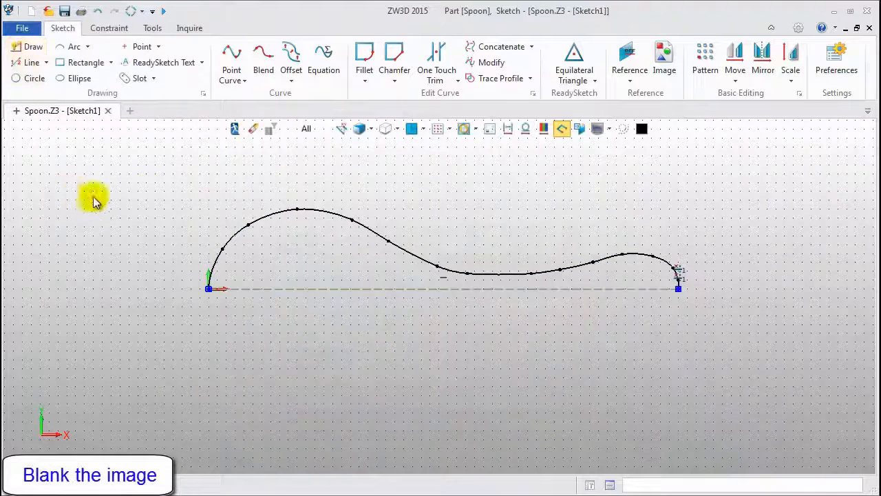
click(234, 128)
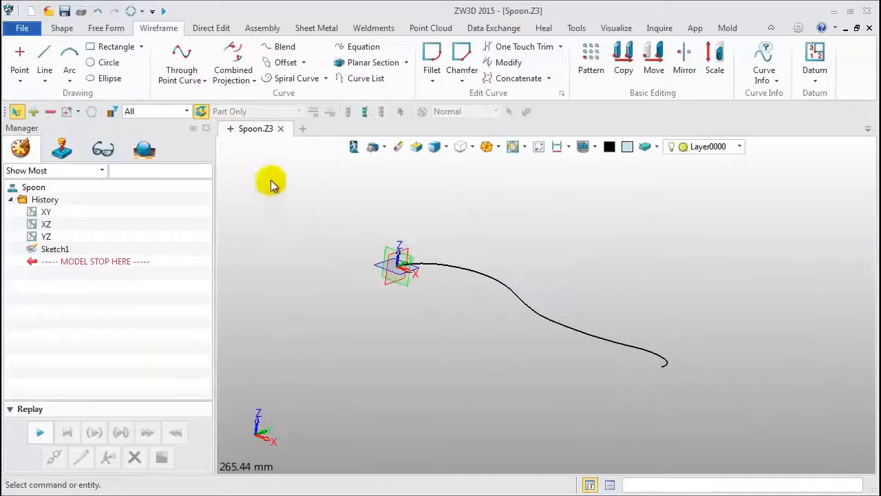
Insert a new sketch on the XZ plane.
right_click(249, 158)
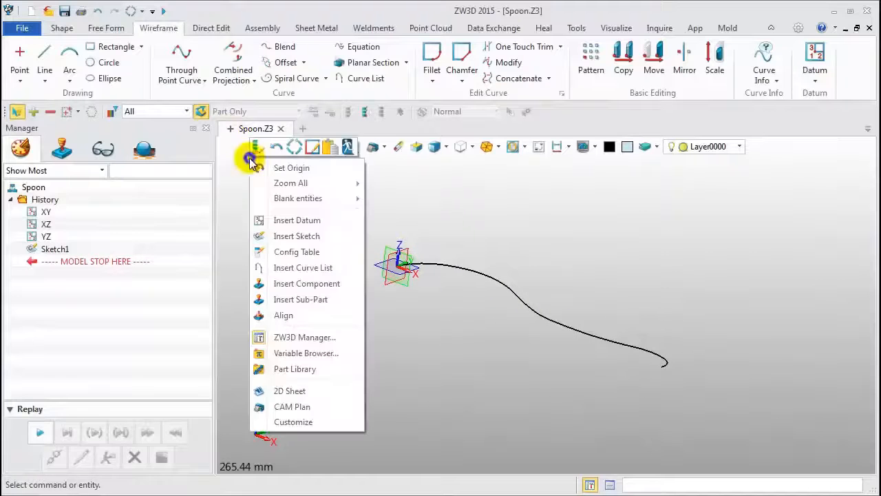
click(309, 235)
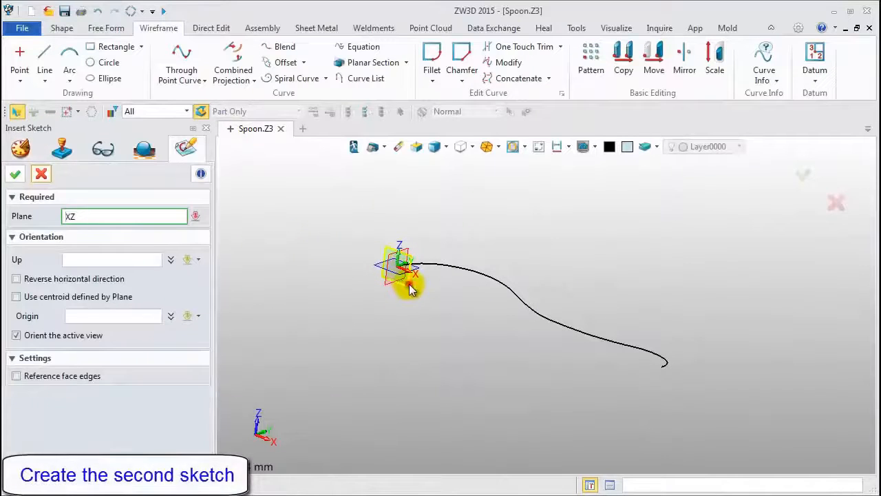
click(16, 174)
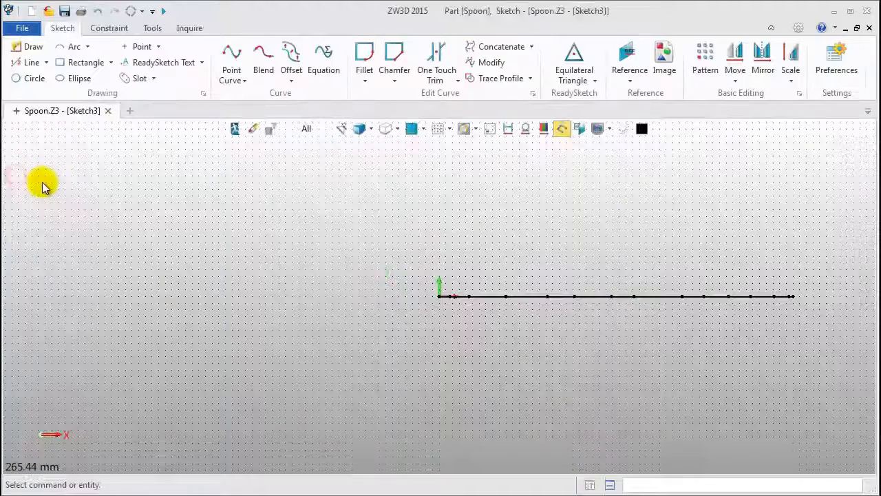
Reference the first sketch's profile curve into this sketch as construction geometry and restore the view normal to the sketch plane.
click(627, 58)
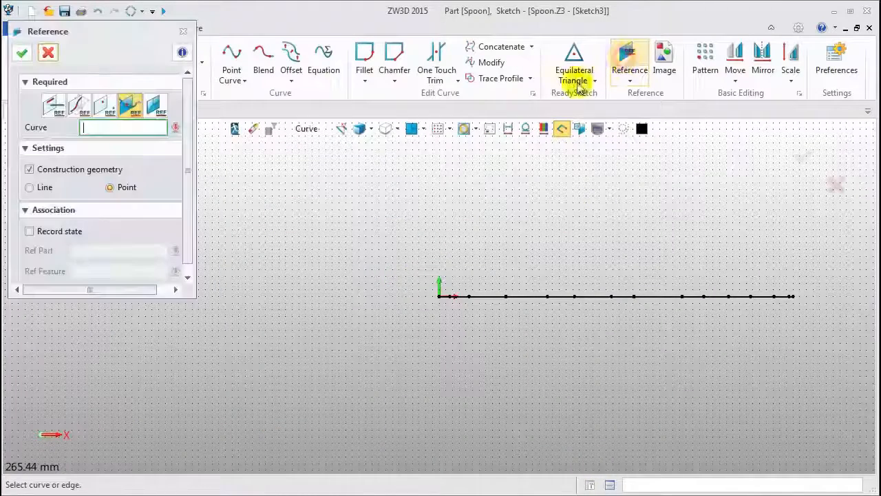
click(61, 103)
click(496, 296)
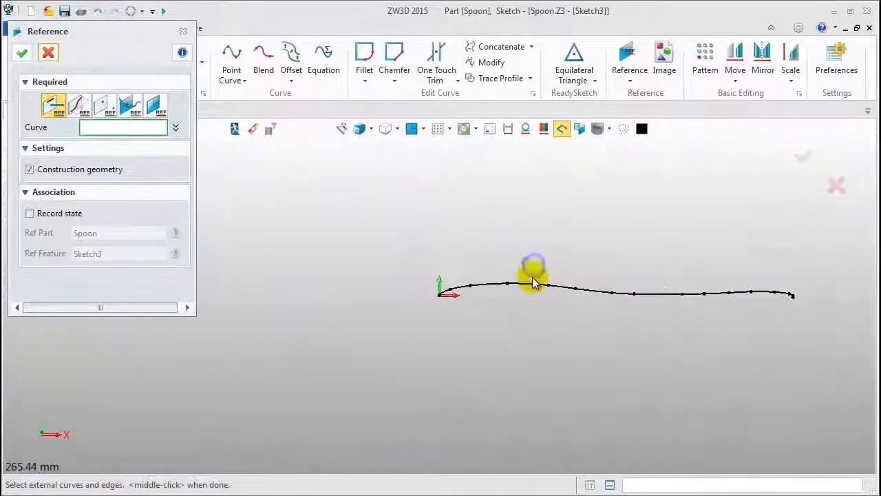
click(532, 283)
middle_click(534, 288)
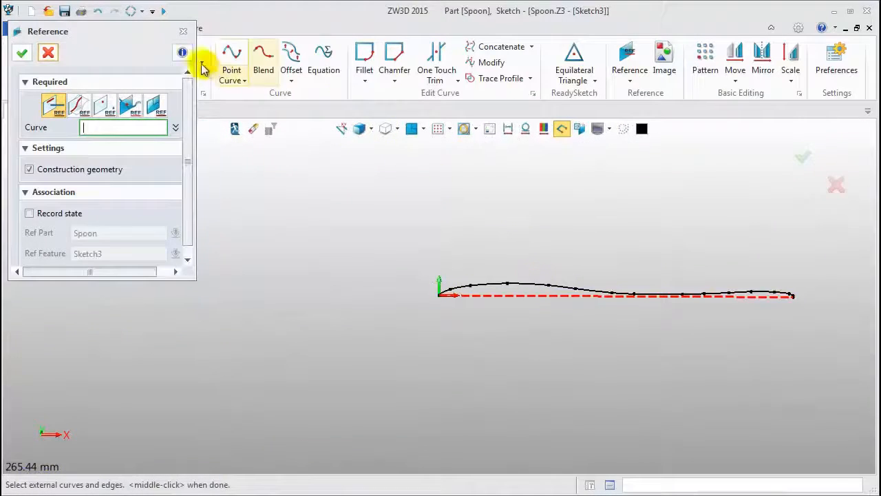
click(183, 31)
click(411, 130)
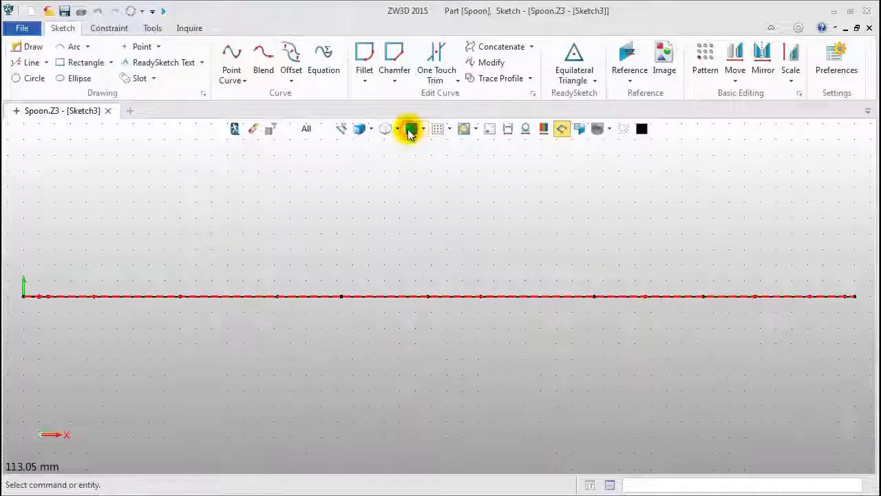
Insert the image Spoon_Front.jpg with its first point at 0 and a width of 300 mm, aspect ratio locked.
scroll(487, 314, down, 4)
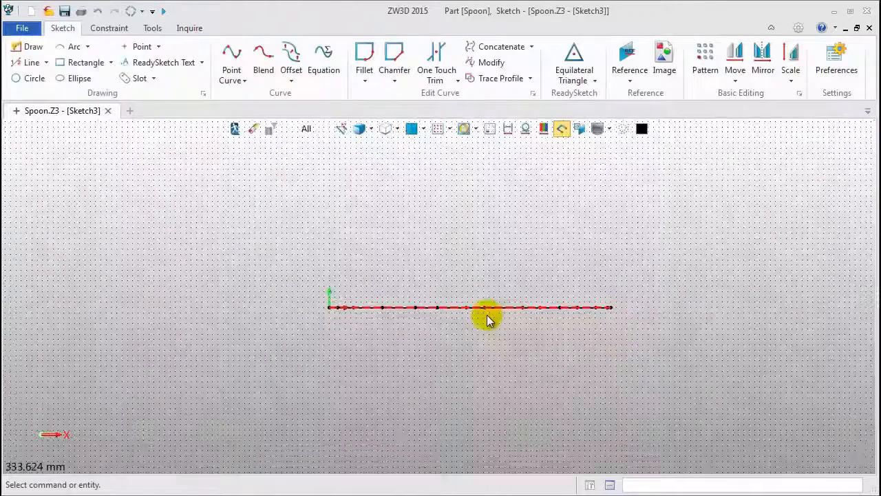
click(663, 61)
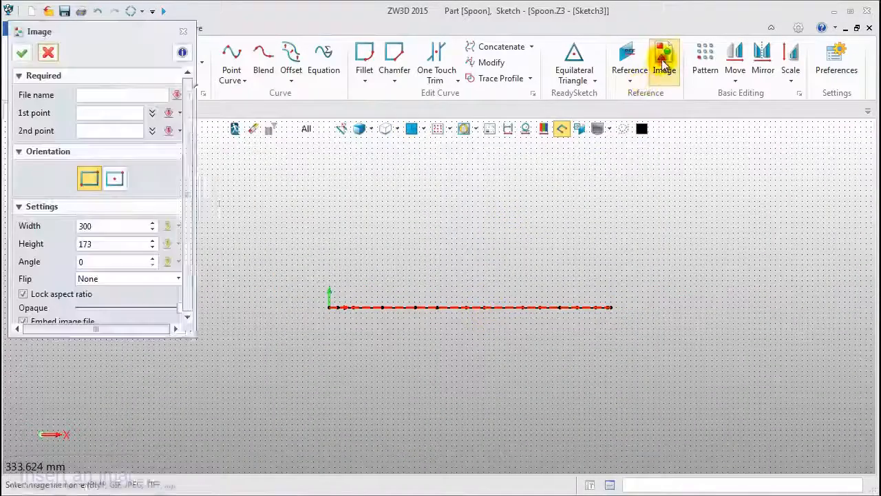
click(376, 191)
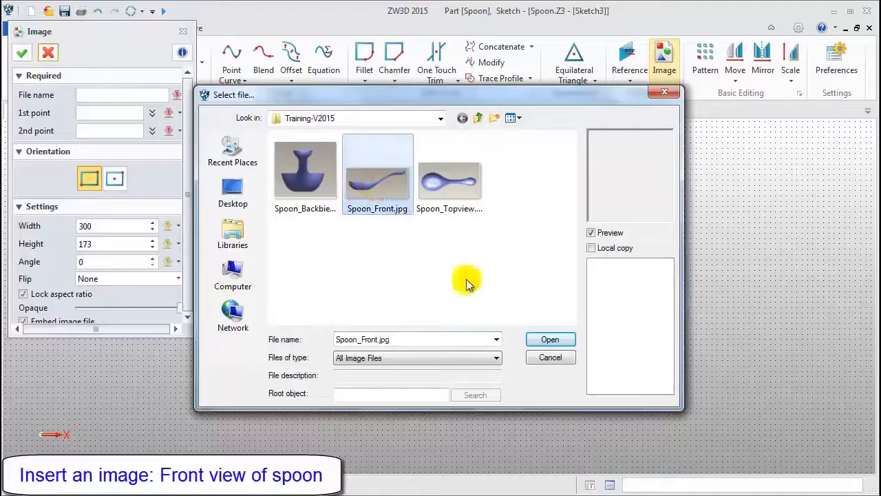
click(549, 338)
click(108, 117)
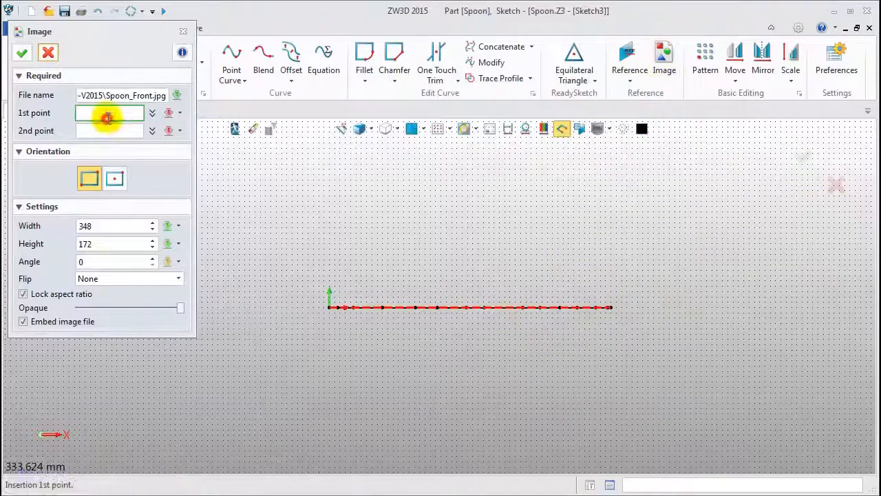
text(0)
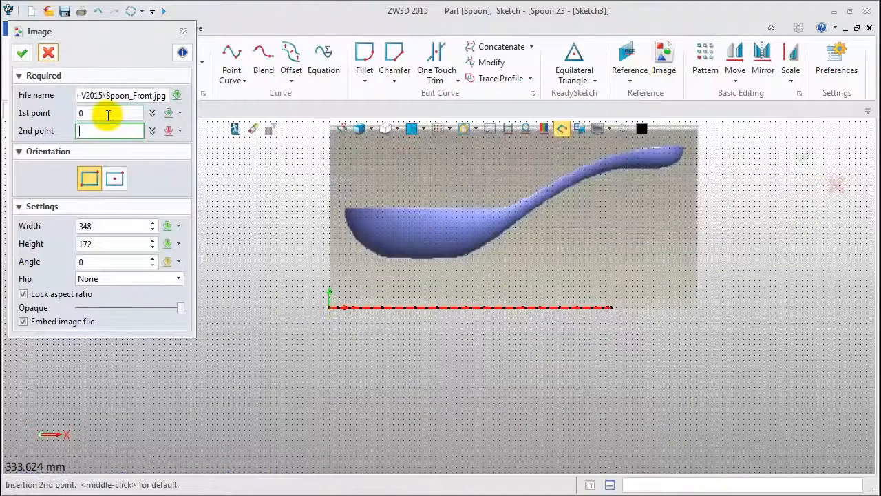
click(110, 226)
text(300)
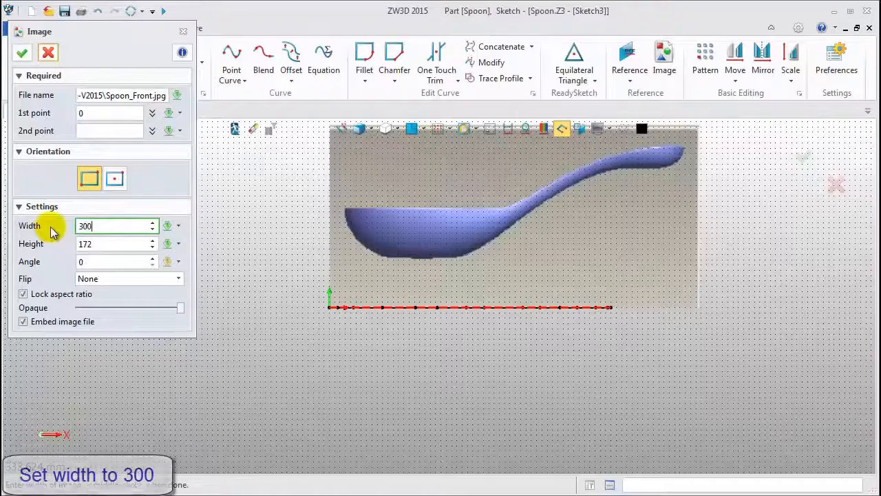
key(Return)
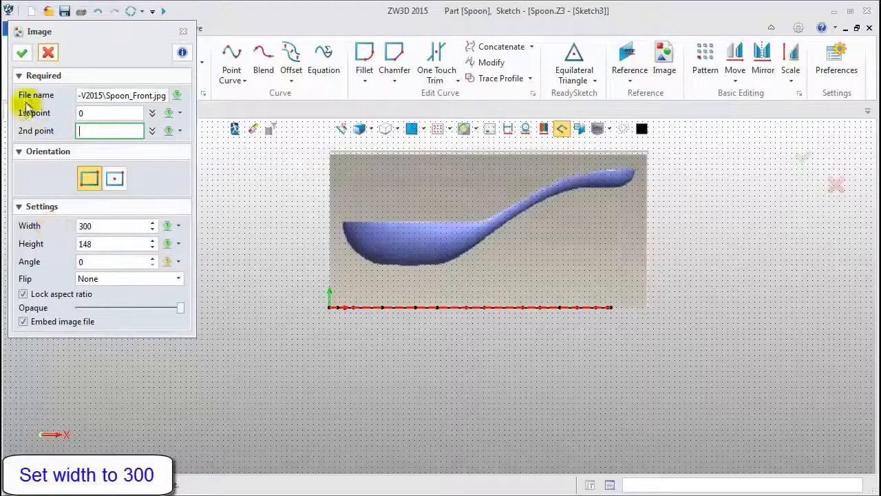
click(22, 53)
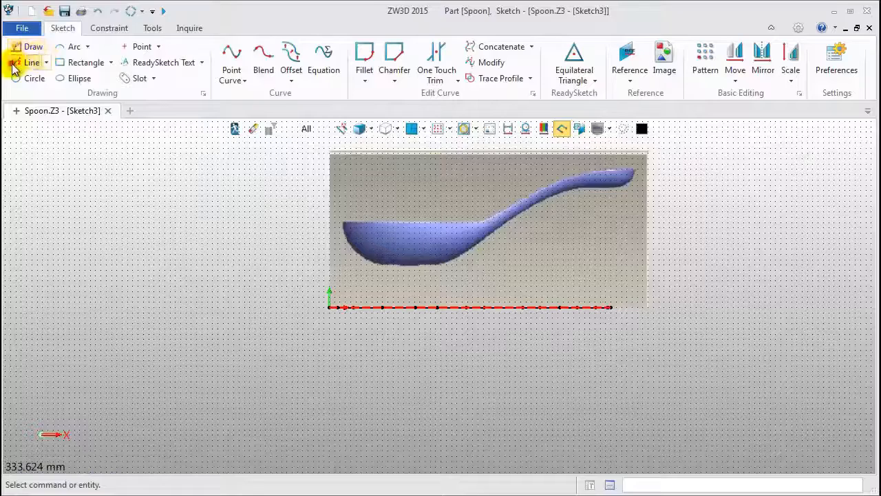
Draw a vertical line about 40 mm long downward from the front tip of the bowl's rim in the picture.
click(12, 66)
scroll(345, 226, up, 5)
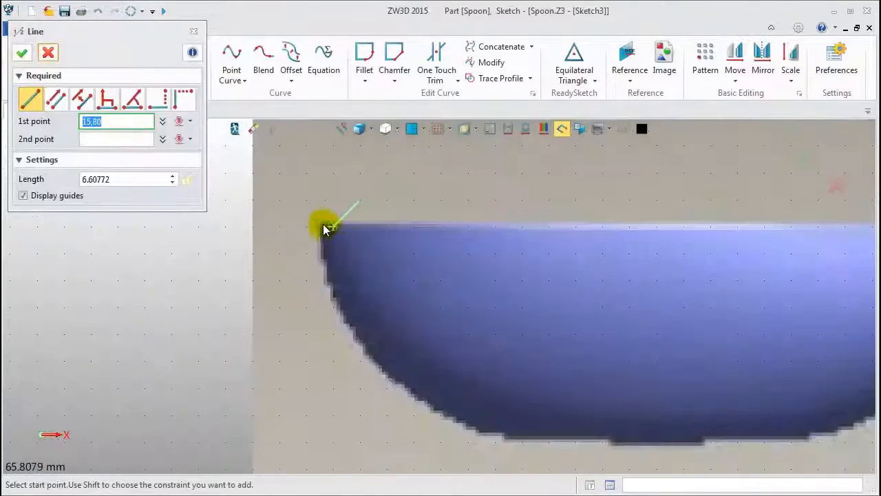
click(321, 224)
scroll(321, 224, down, 4)
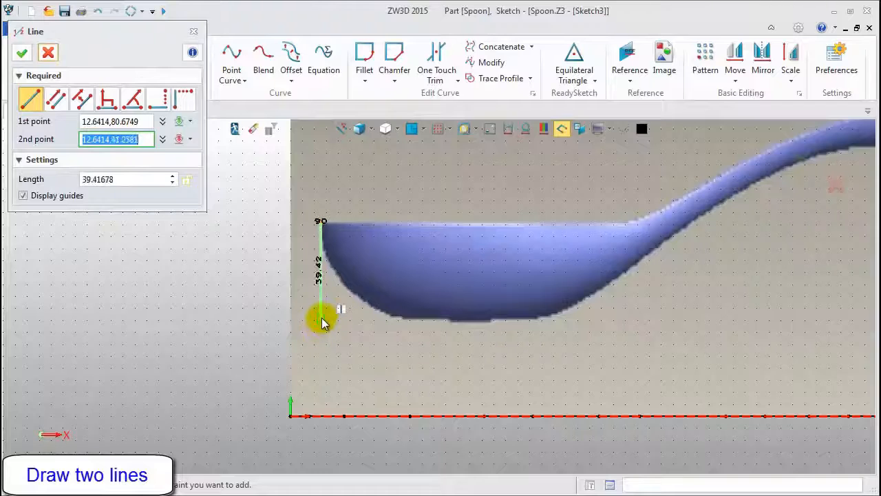
click(321, 319)
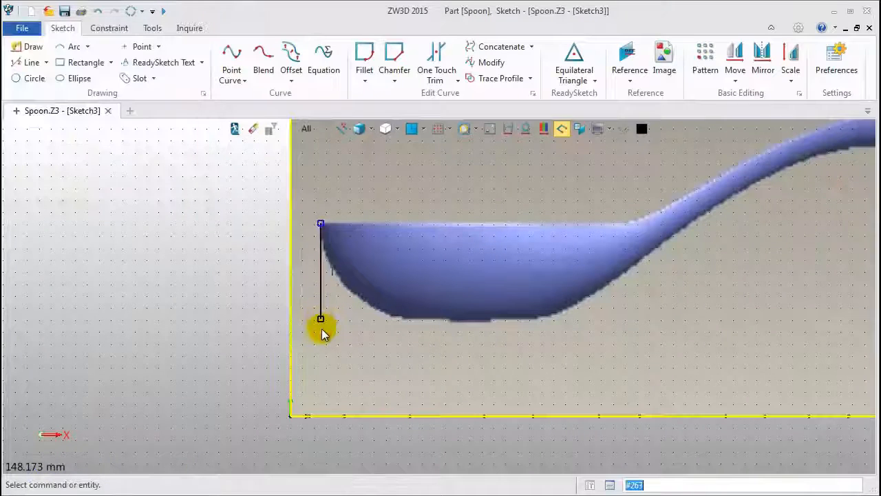
Draw a horizontal line about 107 mm long from the vertical line's lower end along the bowl's bottom.
click(321, 319)
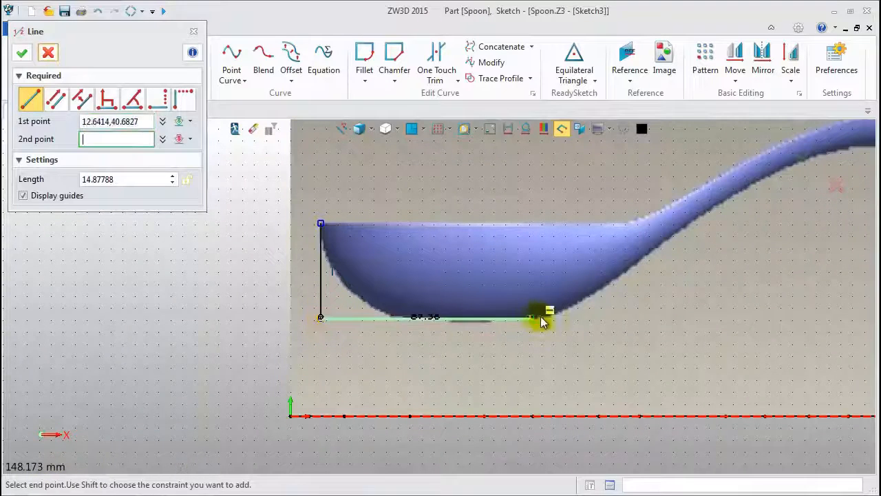
click(578, 318)
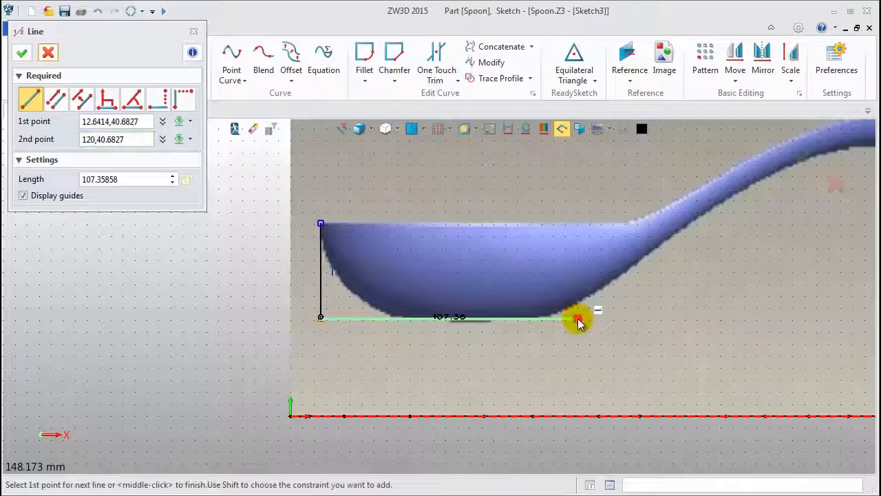
middle_click(565, 327)
Move the picture and both lines together from the lines' shared corner to the origin (0, 0).
middle_drag(200, 264, 177, 256)
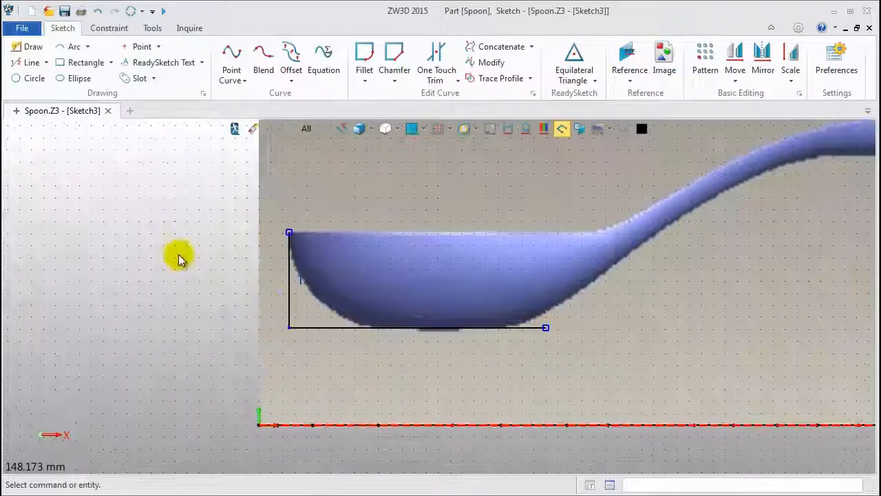
drag(232, 232, 369, 367)
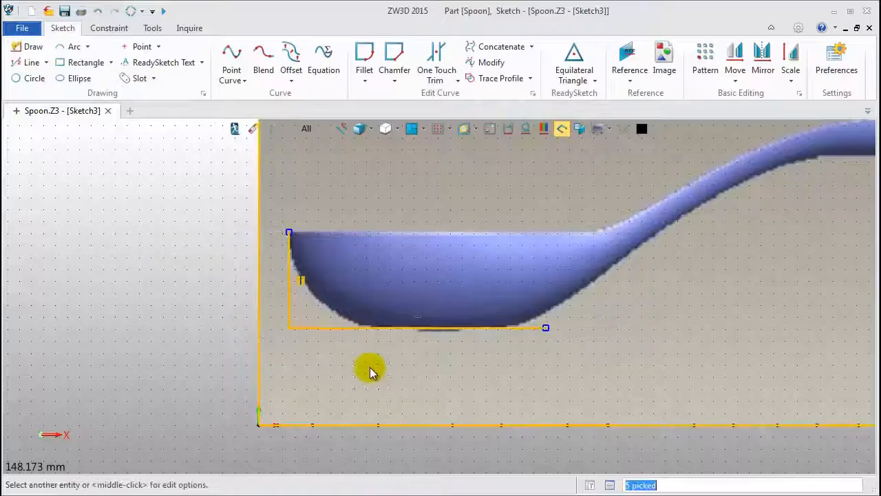
right_click(173, 198)
click(207, 238)
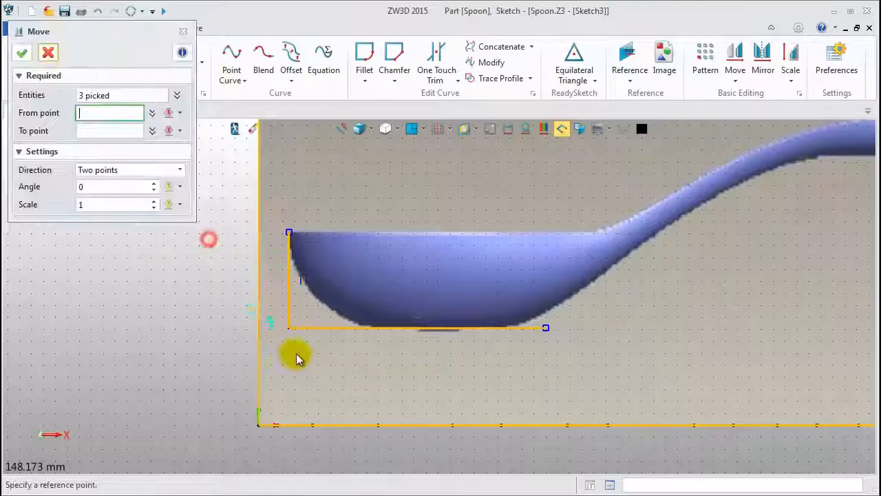
click(289, 328)
click(259, 426)
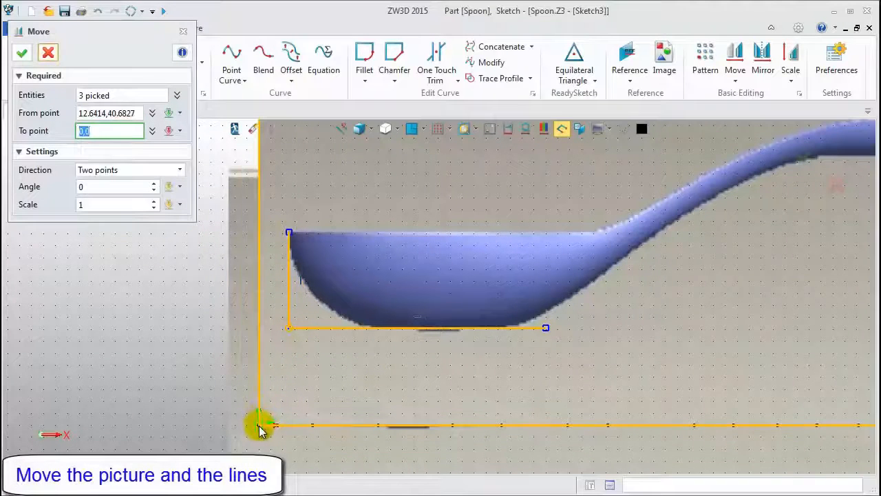
middle_click(193, 361)
Draw a 100 mm vertical line upward from the reference curve's handle endpoint at (265.09, 0).
scroll(179, 351, down, 2)
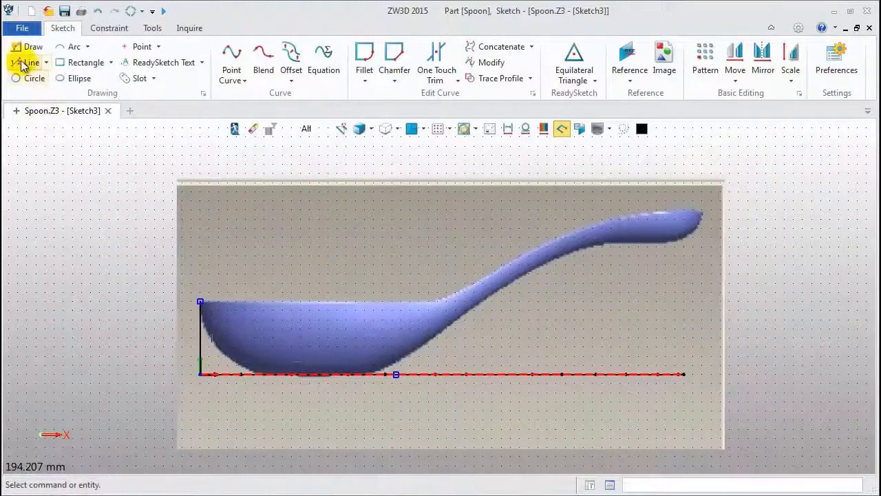
click(26, 62)
click(684, 374)
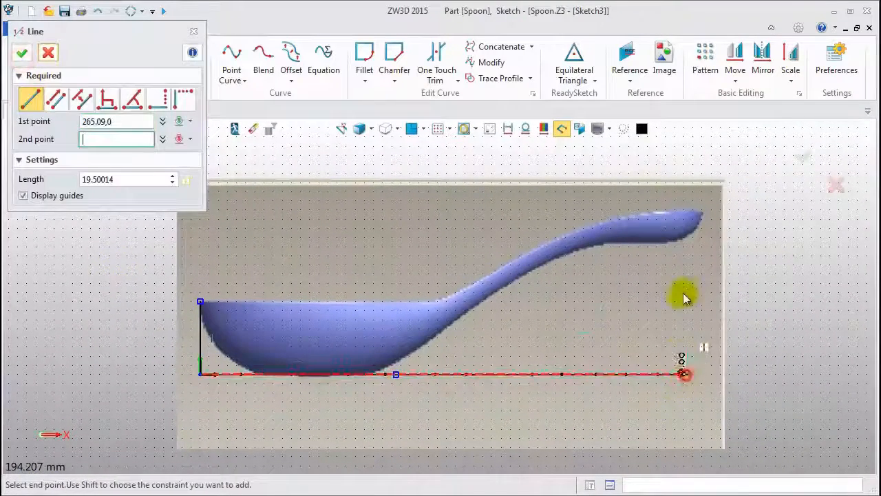
click(684, 194)
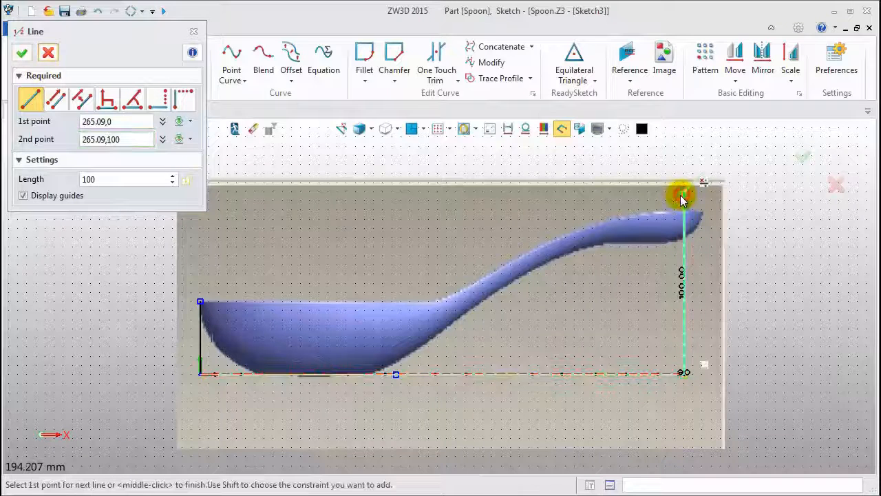
Set the front spoon picture's width to 290 with the aspect ratio locked so the handle tip meets the vertical line.
middle_click(683, 193)
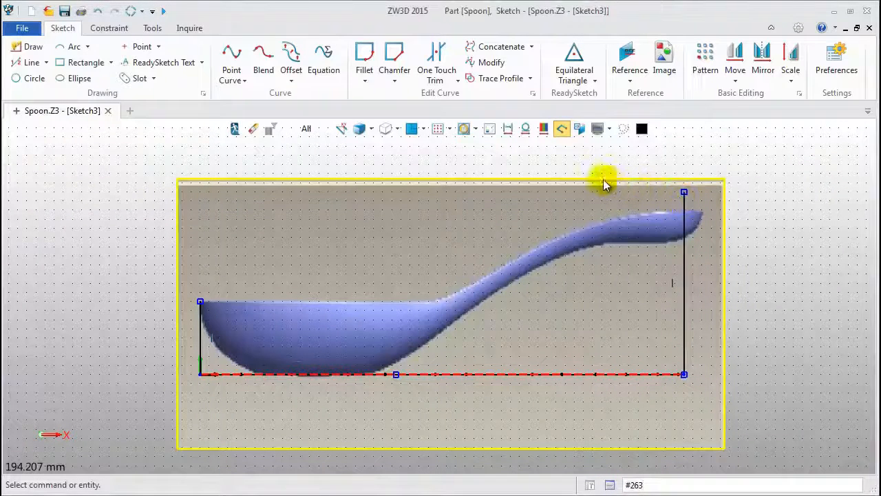
double_click(583, 194)
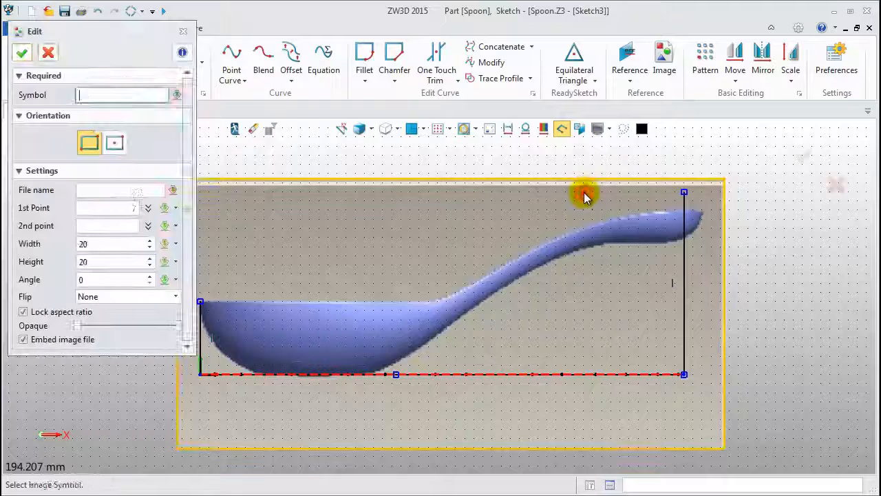
double_click(112, 243)
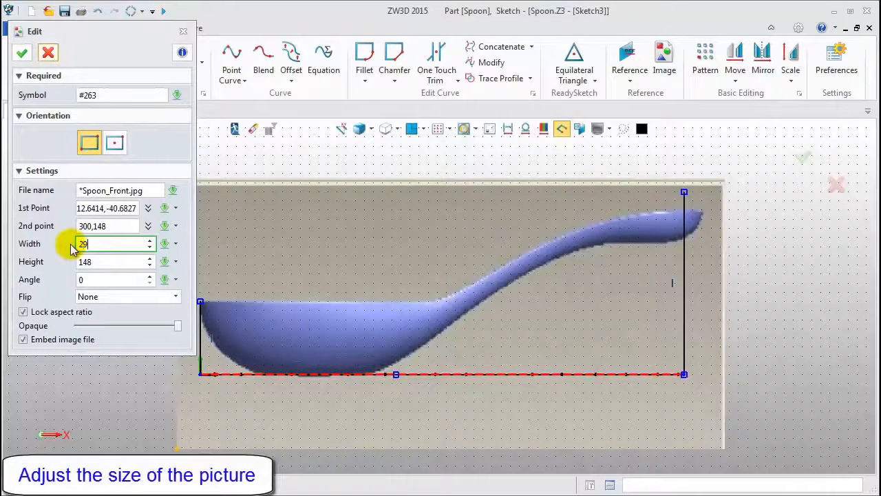
text(290)
key(Return)
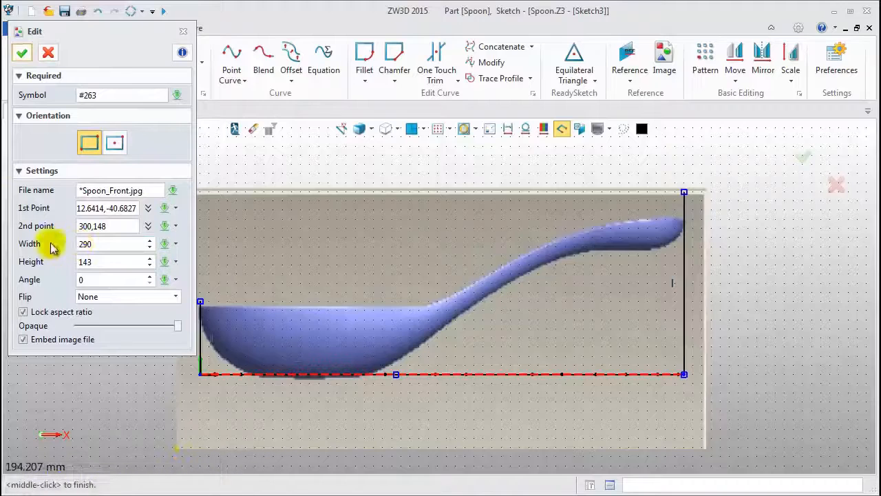
click(21, 55)
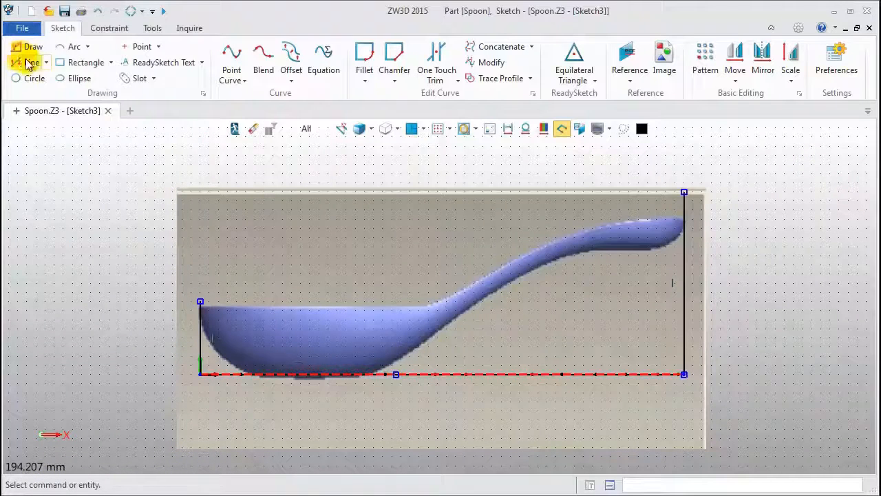
Convert the vertical lines at the handle's end and at the bowl's front tip to construction lines.
right_click(684, 285)
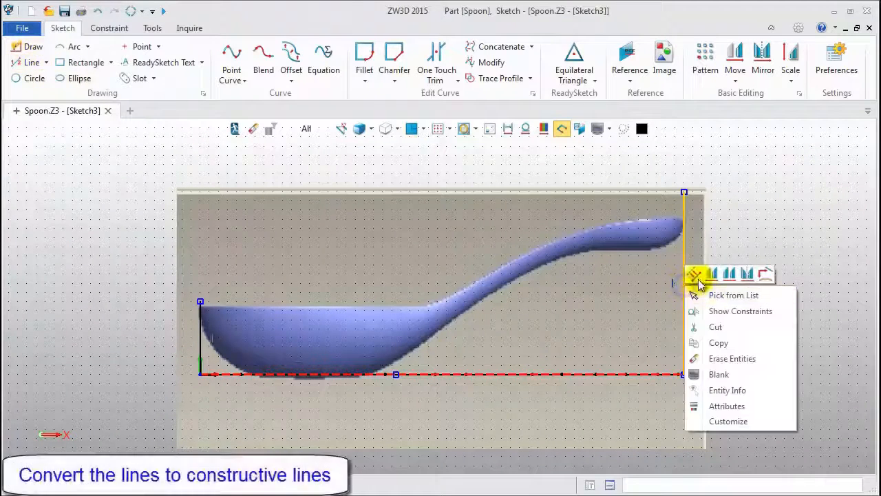
click(694, 273)
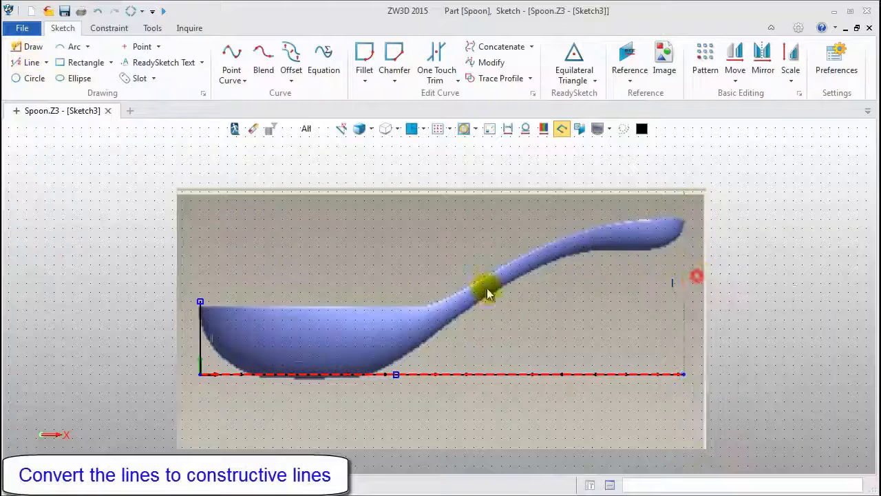
right_click(199, 335)
click(206, 327)
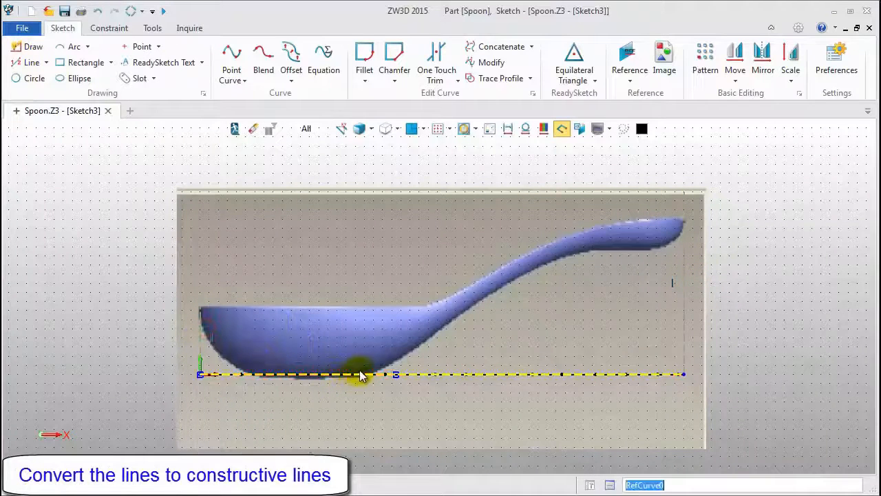
Blank the long horizontal reference curve and convert the short horizontal line along the bowl's bottom to a construction line.
right_click(448, 379)
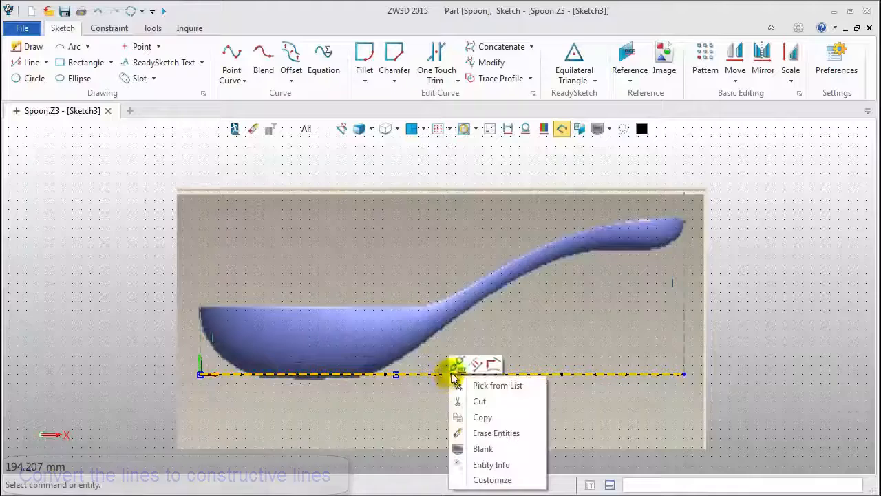
click(456, 361)
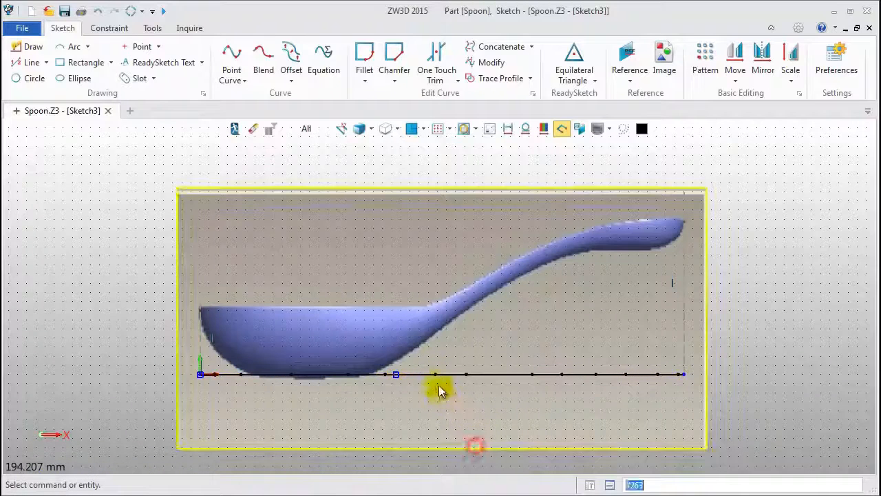
right_click(373, 374)
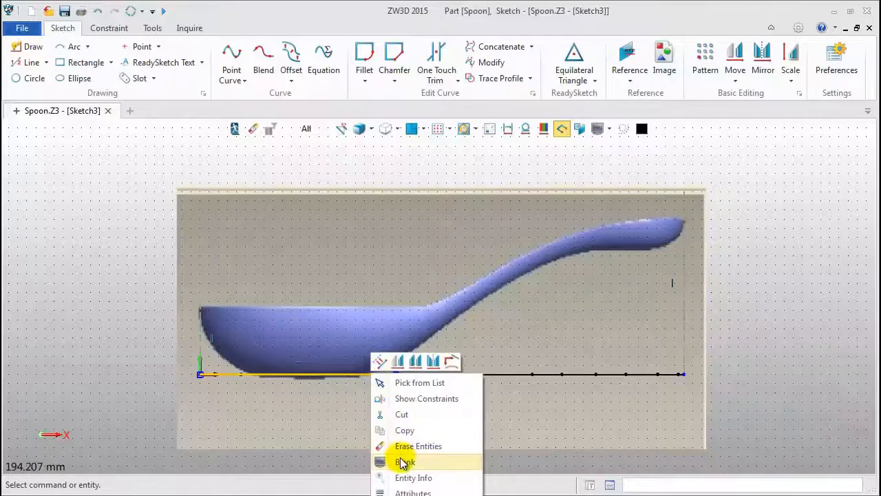
click(379, 361)
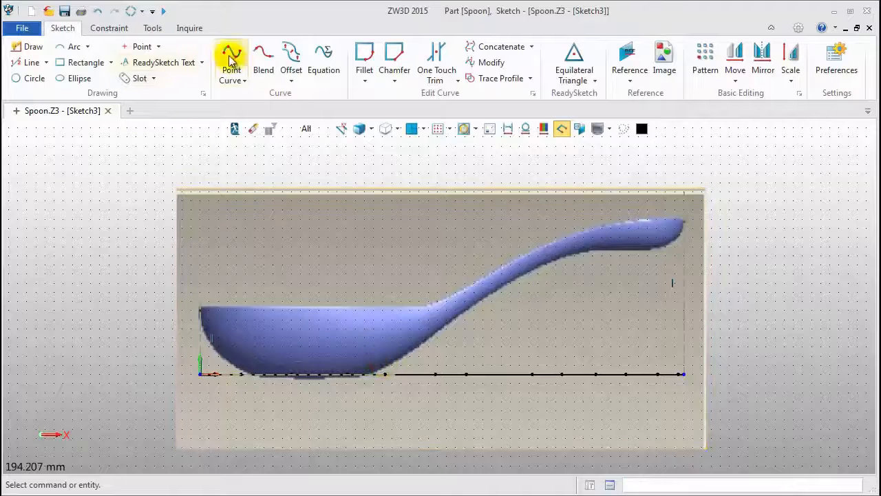
Draw a horizontal line along the bowl's rim from the front tip at about (-0.4, 37.2) to where the handle begins to rise.
click(29, 62)
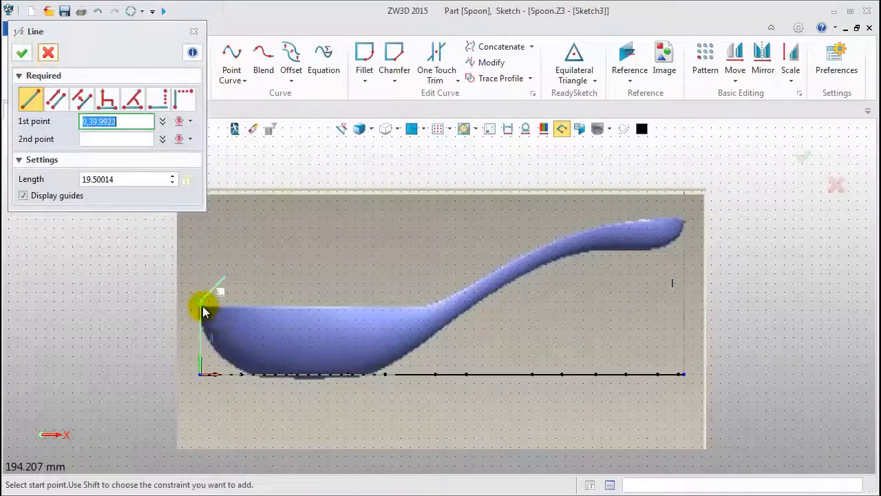
scroll(199, 313, up, 3)
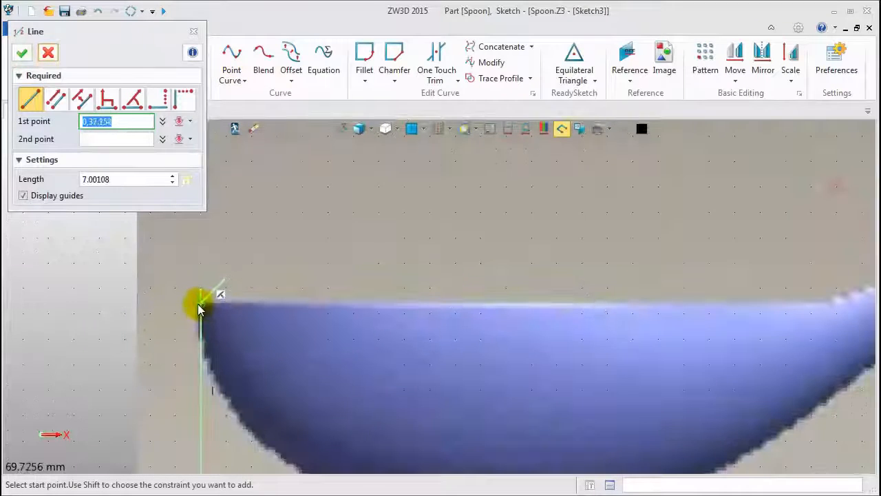
scroll(200, 310, up, 3)
click(197, 294)
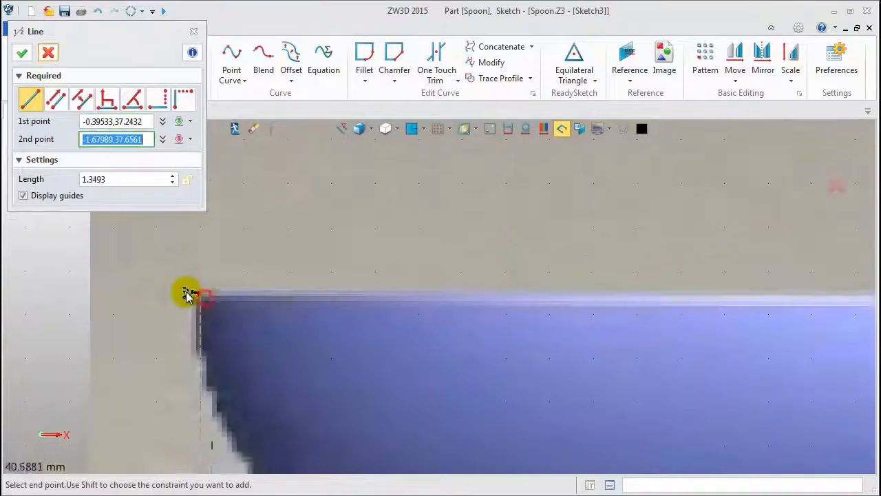
scroll(379, 317, down, 3)
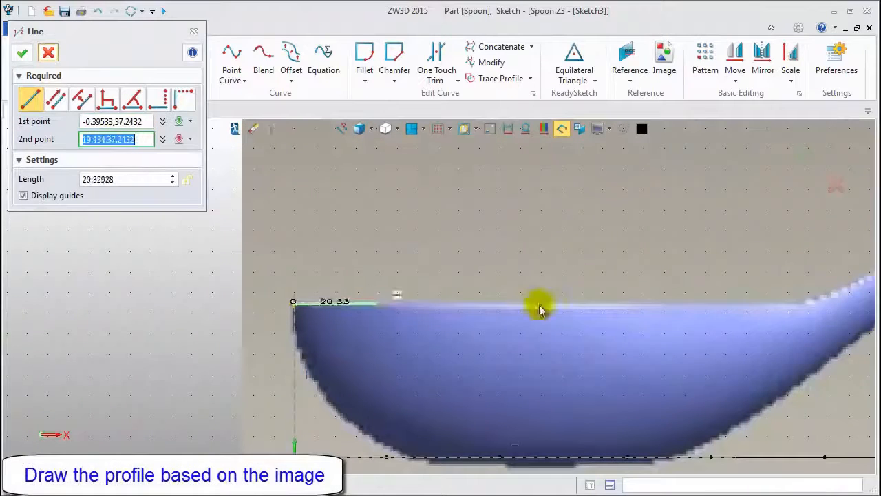
middle_click(790, 303)
Trace the handle's upper edge with an open degree 3 point curve from the rim line's end to the vertical construction line at the handle's tip.
middle_drag(796, 266, 445, 284)
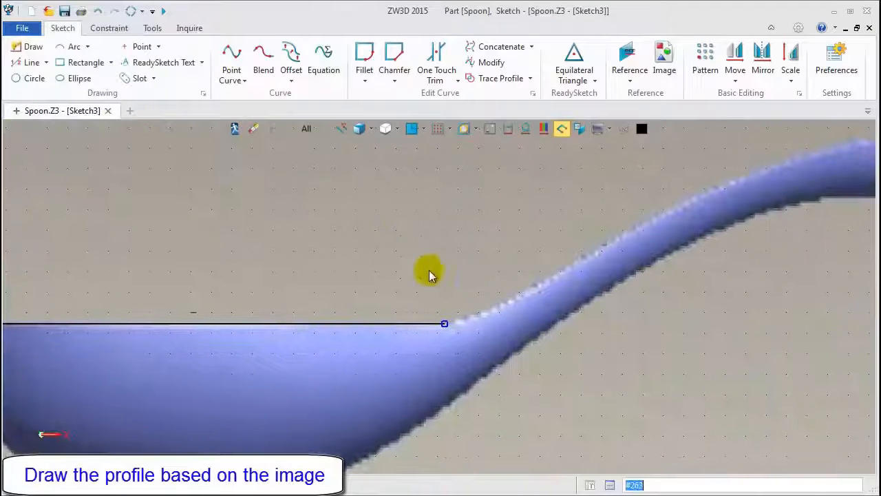
click(232, 56)
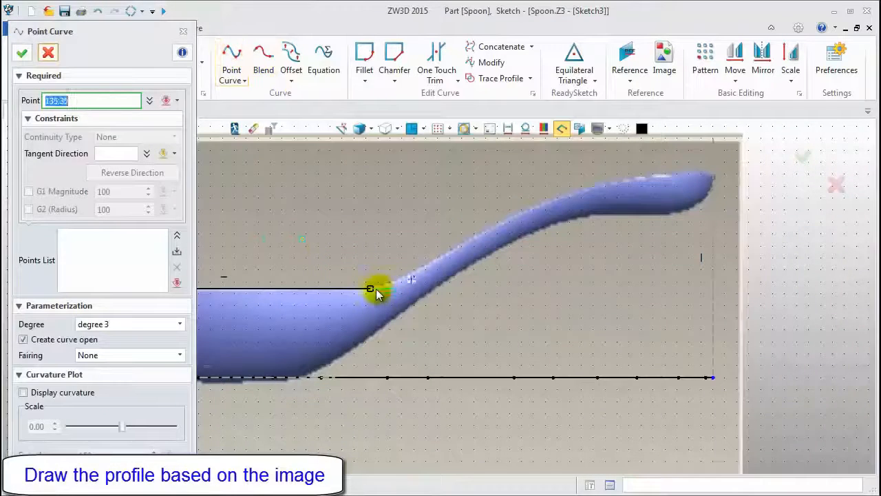
click(373, 288)
scroll(402, 276, up, 3)
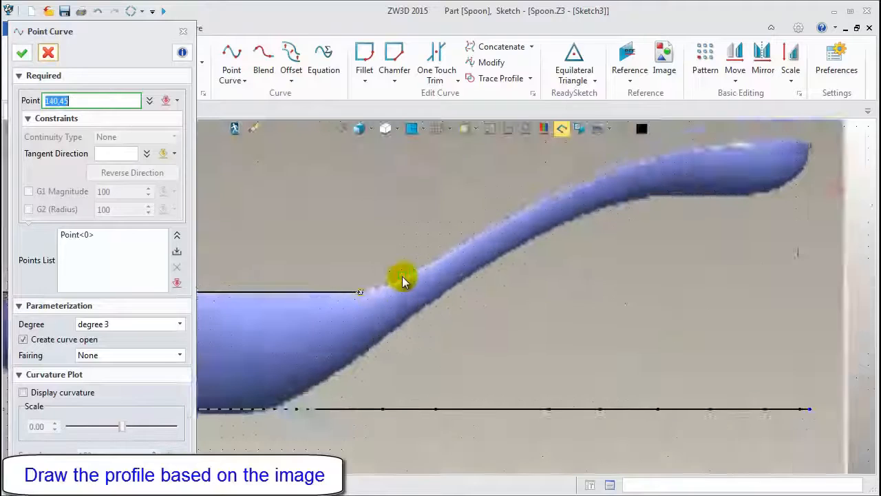
click(479, 238)
scroll(366, 341, down, 2)
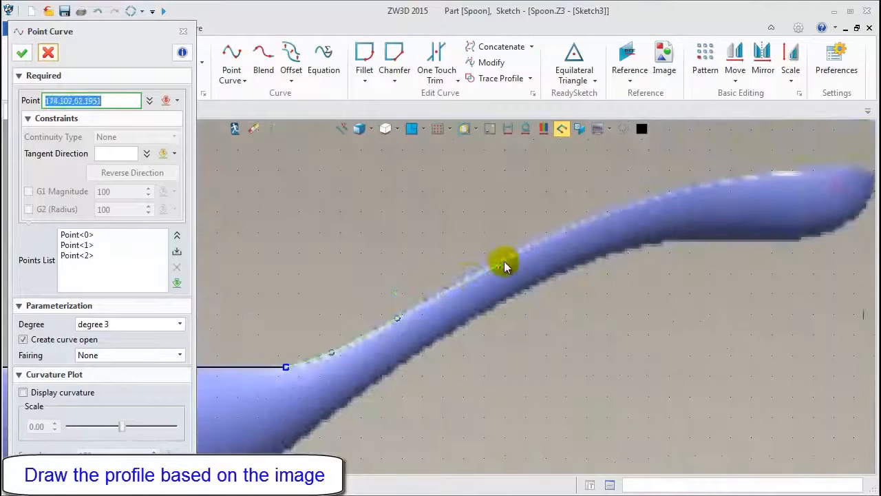
click(510, 255)
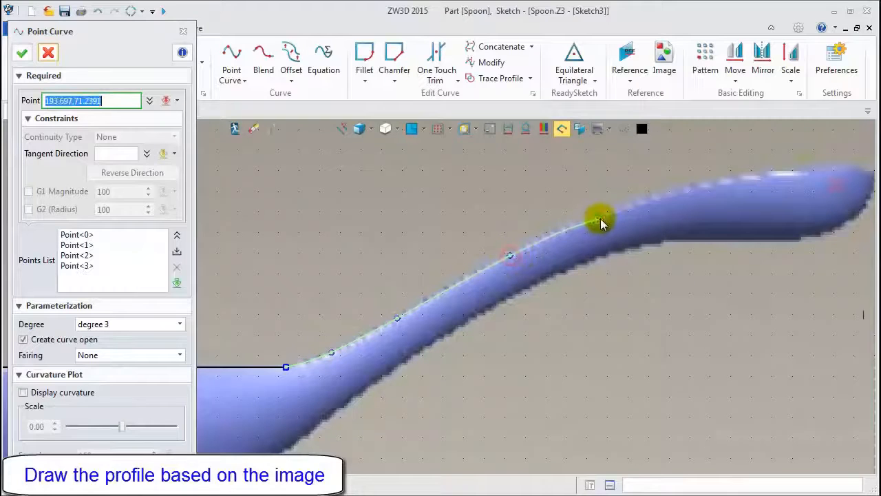
click(602, 216)
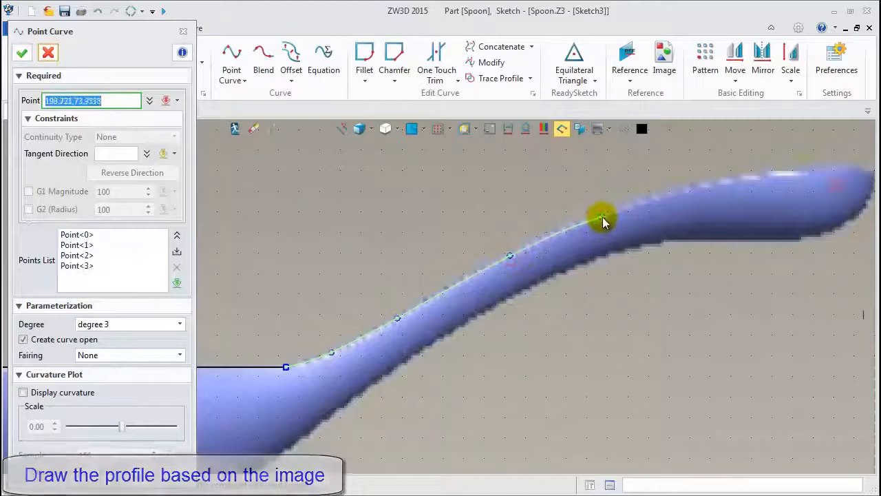
click(695, 187)
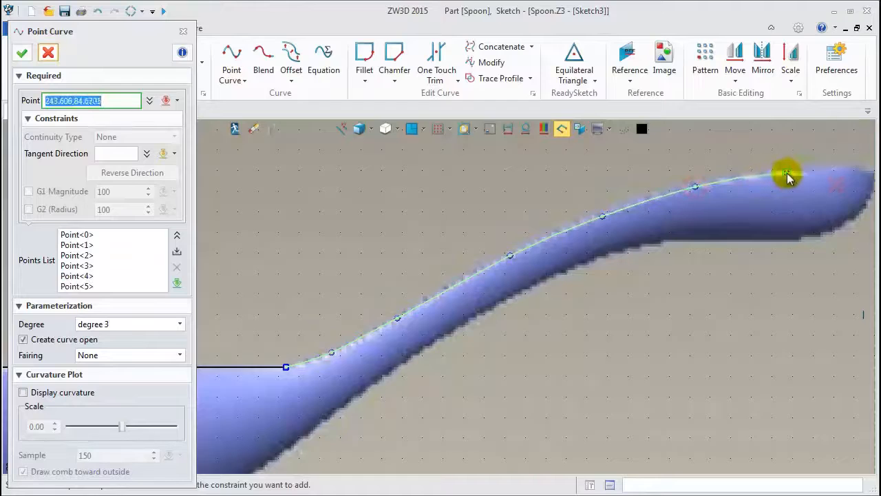
click(774, 174)
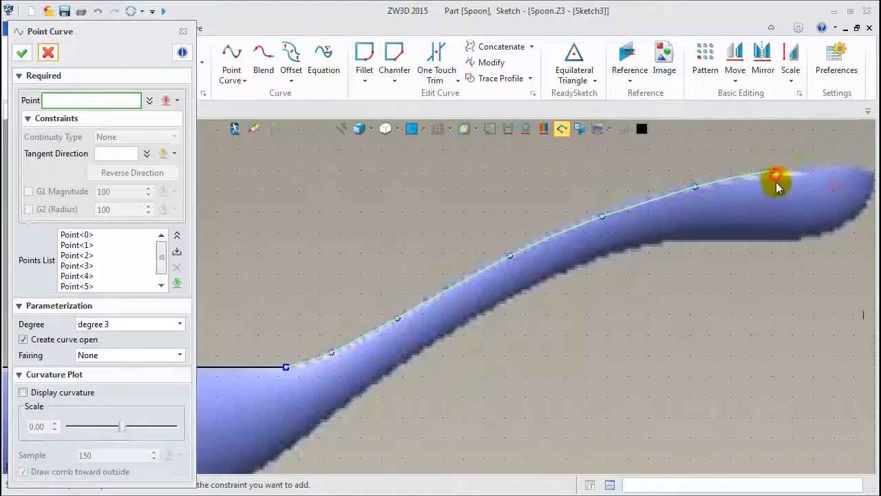
middle_drag(775, 180, 582, 230)
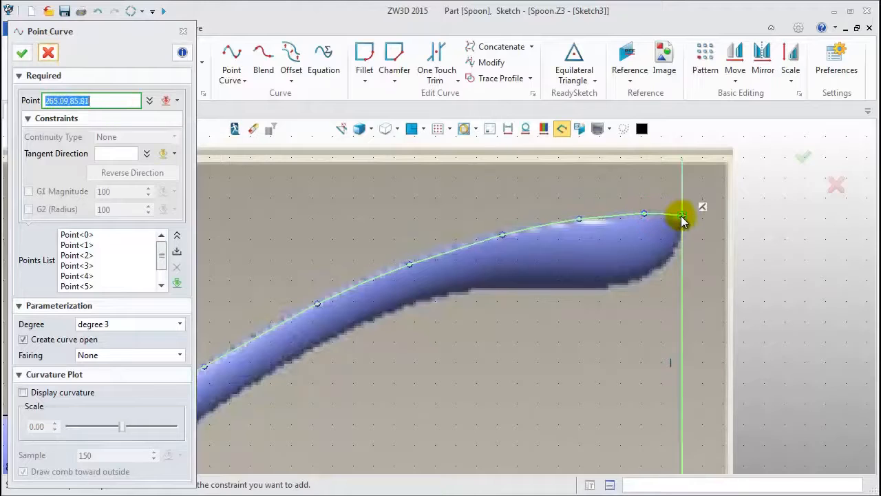
click(681, 219)
scroll(714, 223, down, 2)
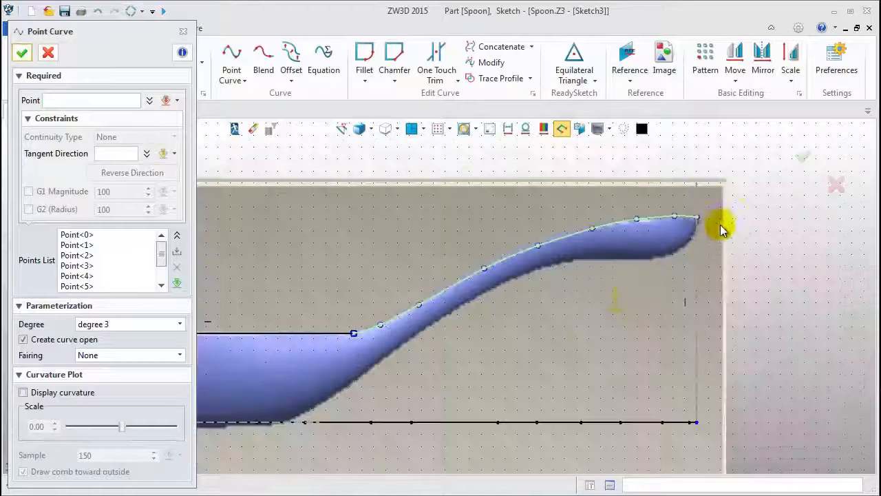
middle_click(558, 340)
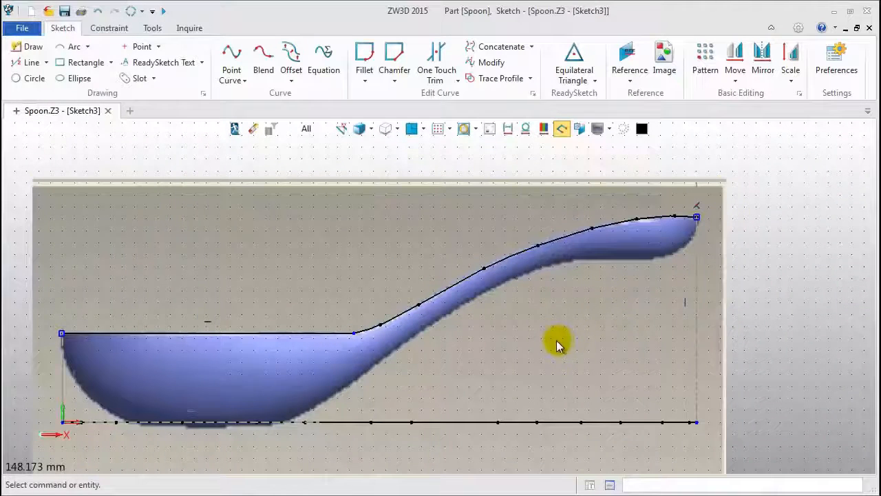
click(365, 55)
click(374, 330)
click(337, 334)
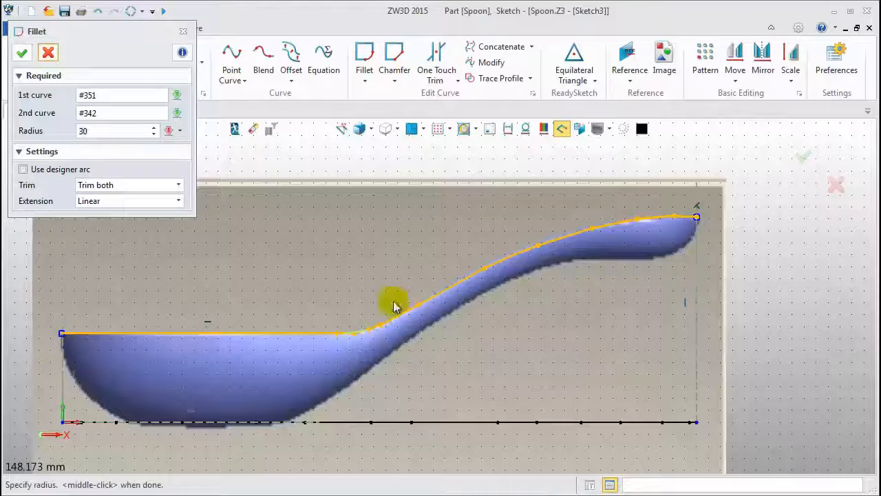
click(183, 31)
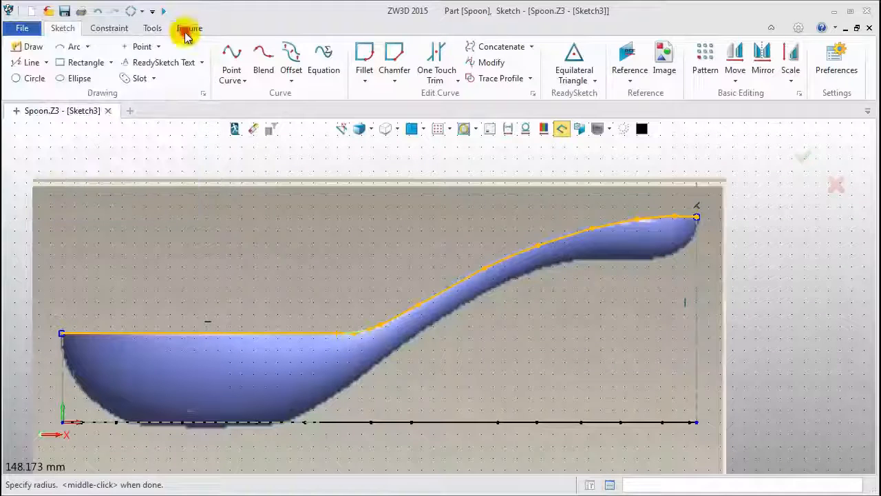
Fillet the corner between the rim line and the handle's upper curve with radius 30, trimming both.
click(365, 58)
click(322, 334)
click(370, 331)
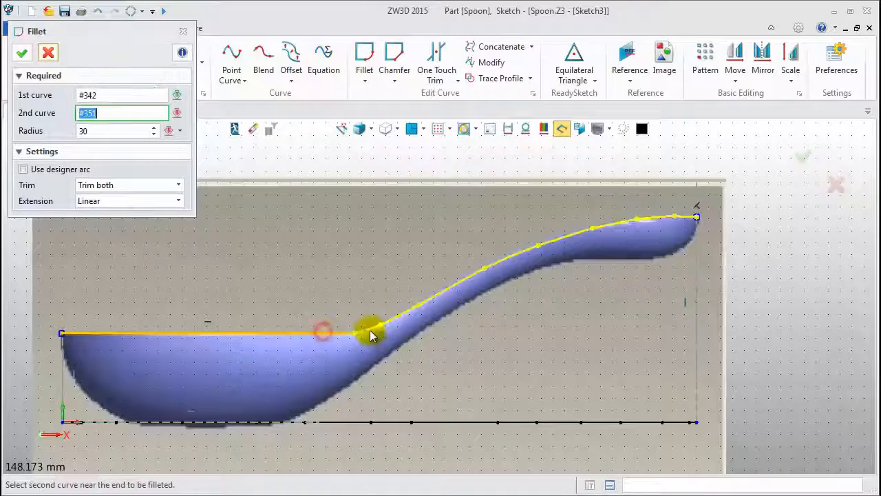
click(23, 53)
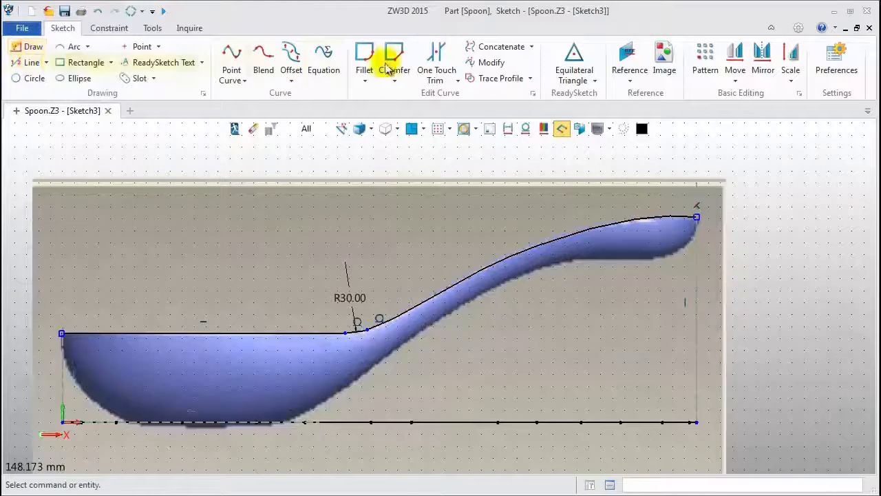
Concatenate the rim line, the fillet arc and the handle's upper curve into one curve, with continuity None and method Local.
click(473, 46)
click(274, 334)
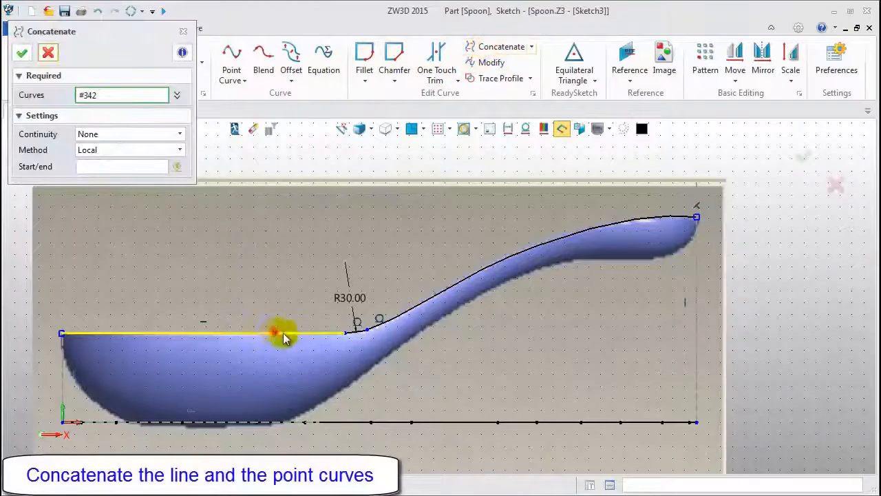
click(353, 335)
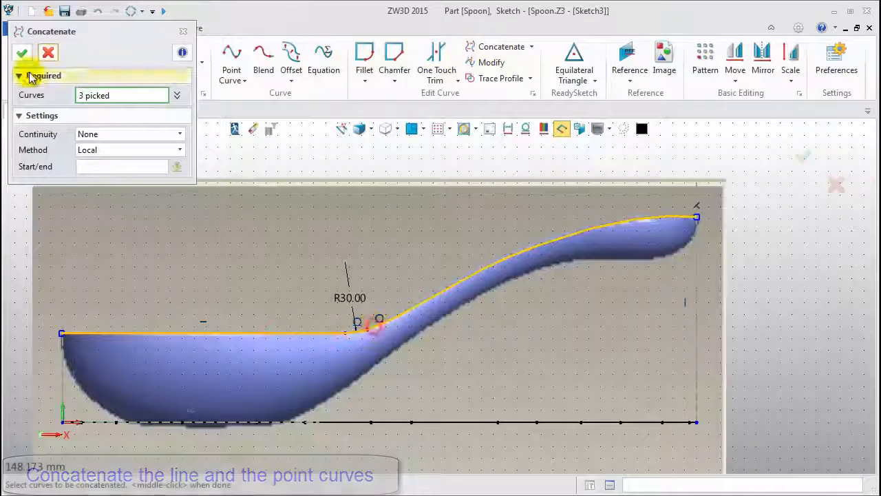
click(23, 54)
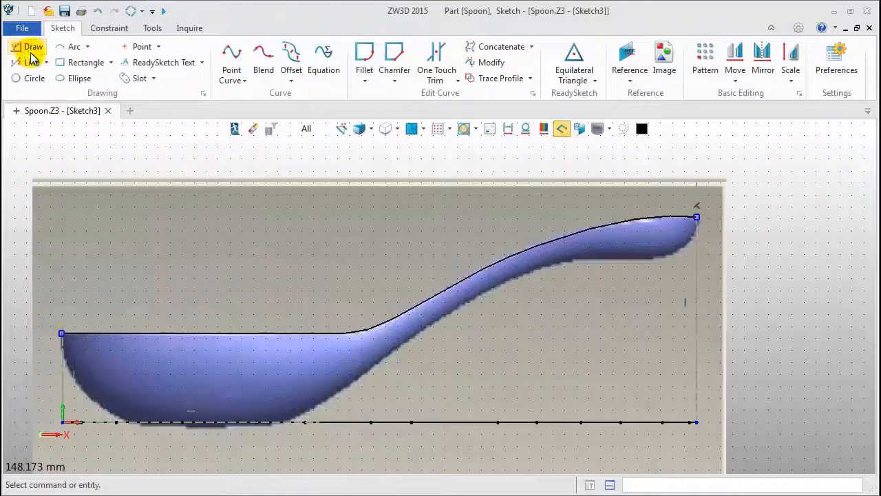
Trace the bowl's front edge with an open degree 3 point curve from the rim's front tip to the base at about (28.4, 0).
click(231, 59)
mouse_move(309, 291)
middle_down()
mouse_move(530, 283)
mouse_move(450, 271)
middle_up()
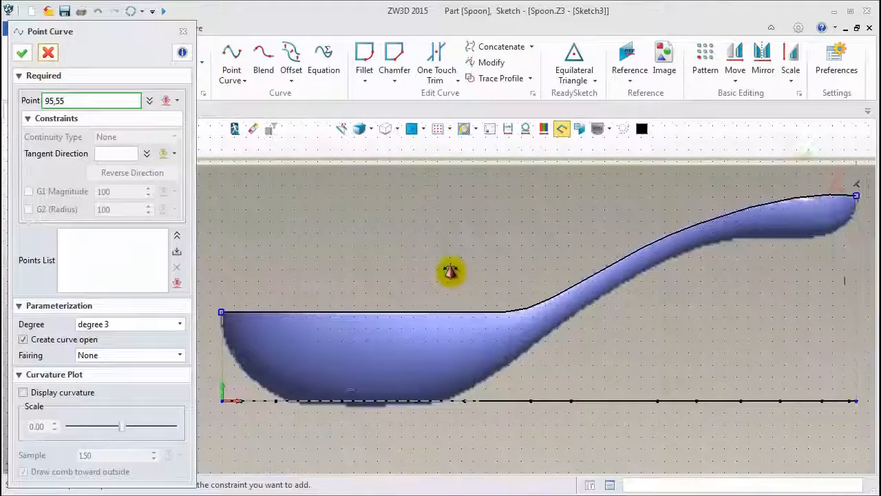
click(220, 313)
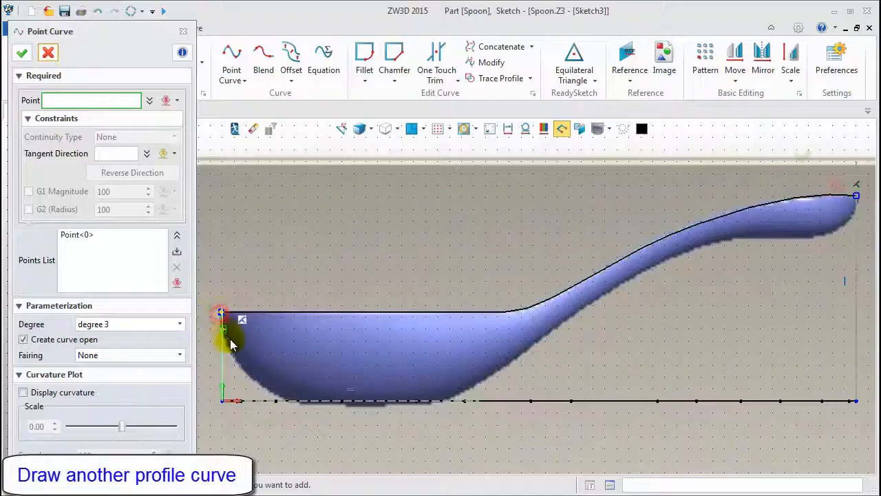
click(230, 348)
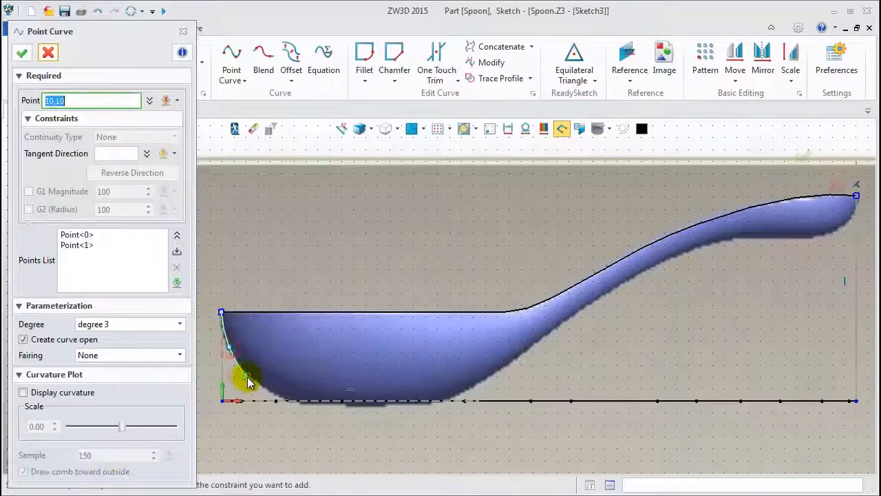
click(252, 378)
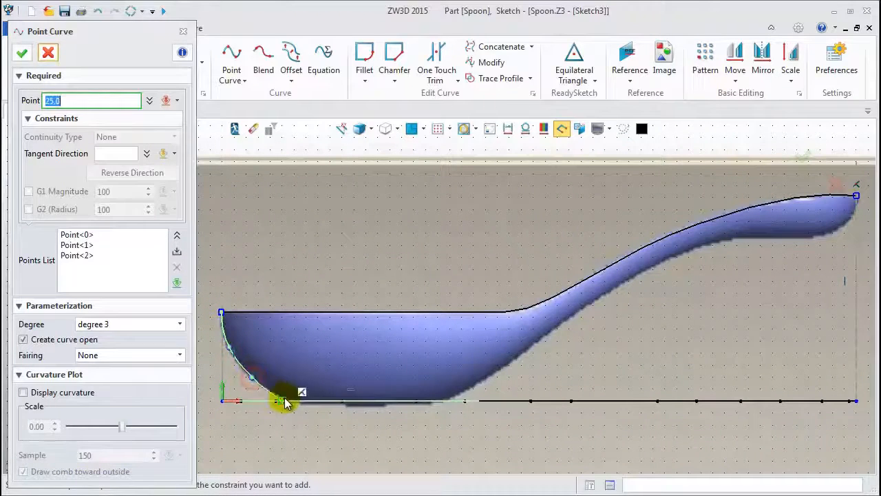
scroll(292, 404, up, 2)
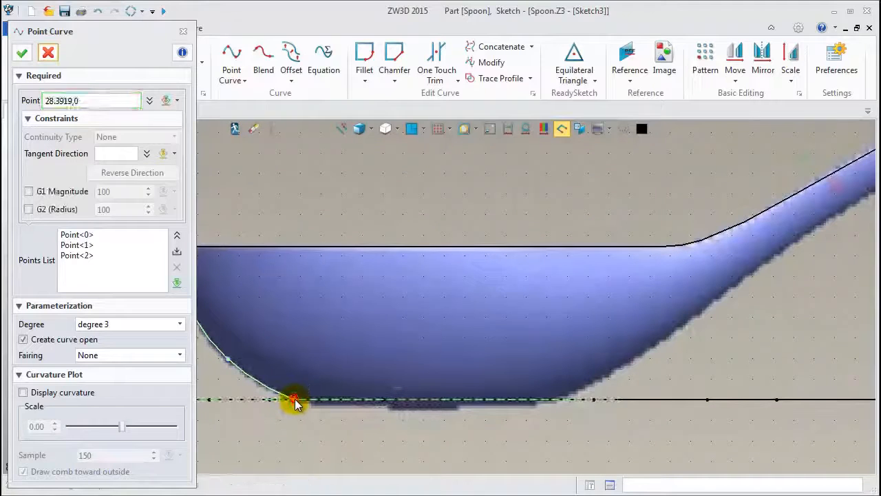
click(296, 402)
scroll(292, 411, down, 2)
middle_click(291, 415)
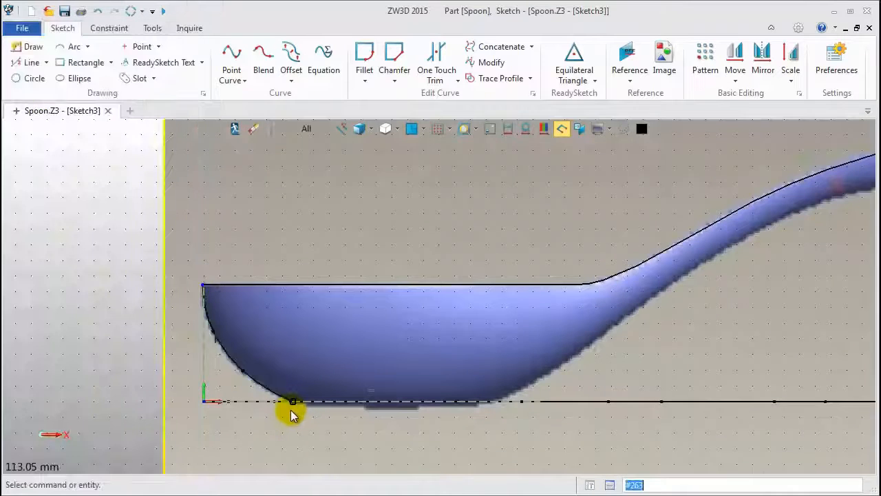
Trace a second point curve from the base at about (92.8, 0) up the bowl's back and along the handle's underside to near its tip.
middle_click(291, 415)
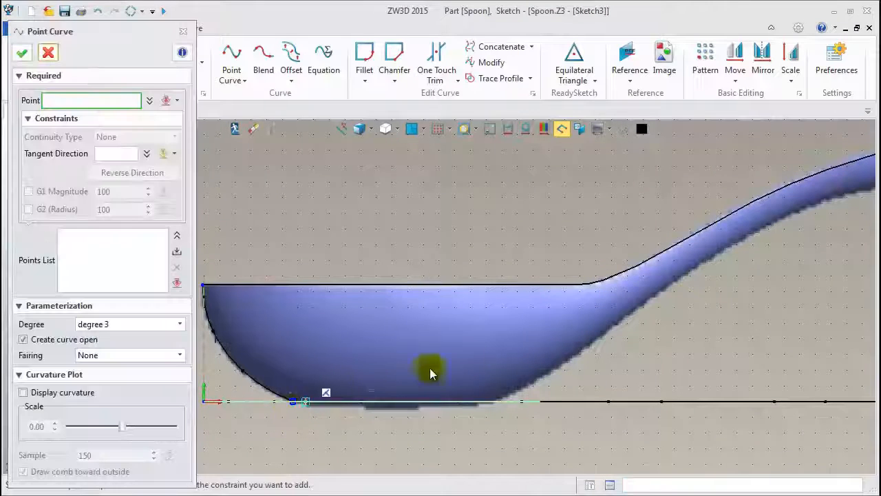
click(495, 402)
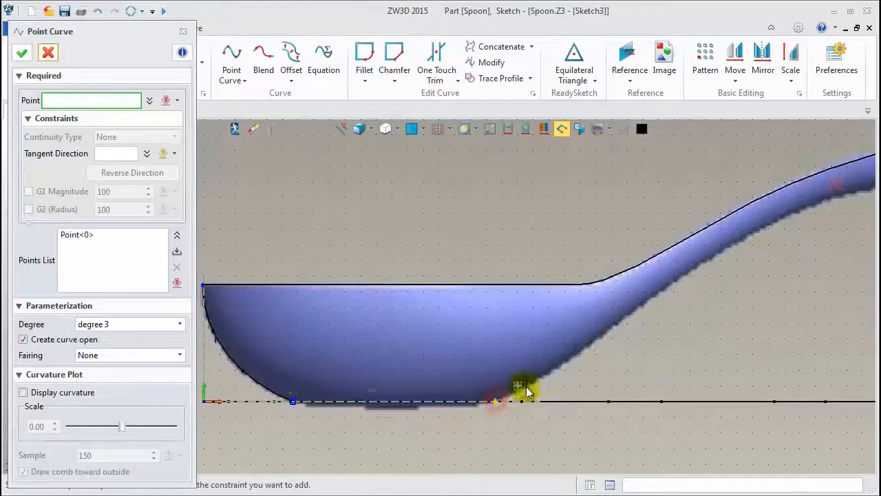
click(589, 346)
click(641, 304)
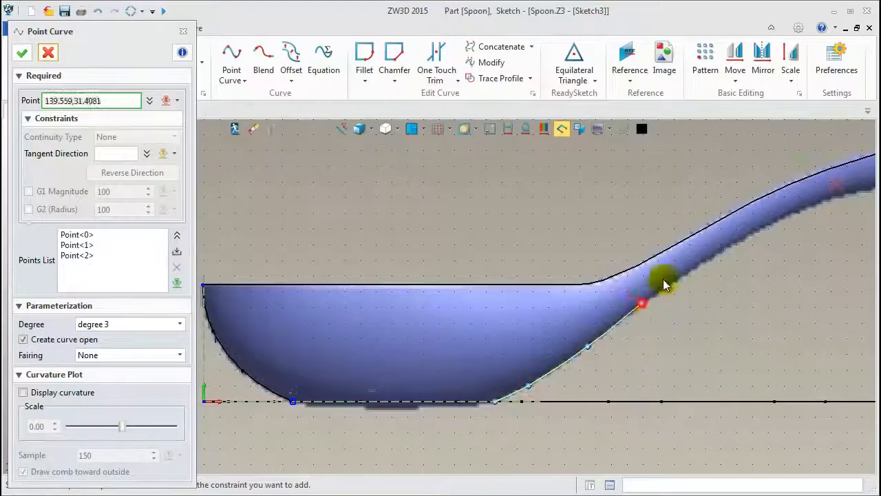
click(688, 273)
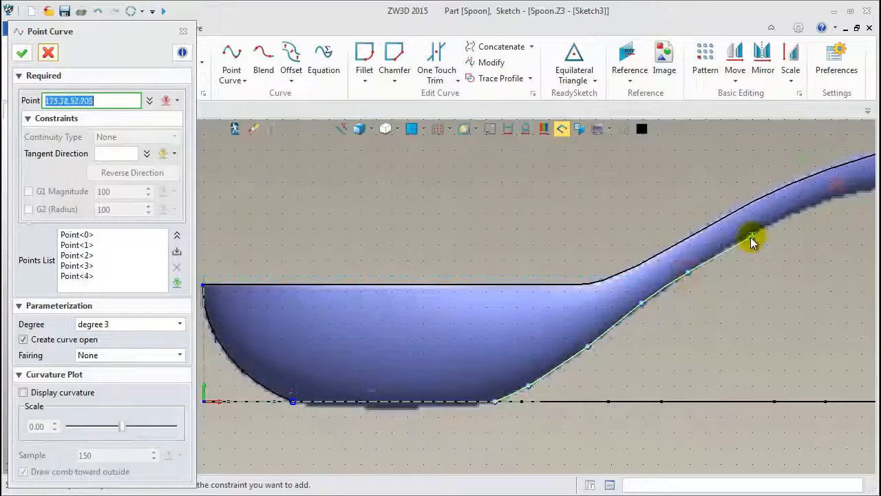
middle_drag(749, 246, 473, 388)
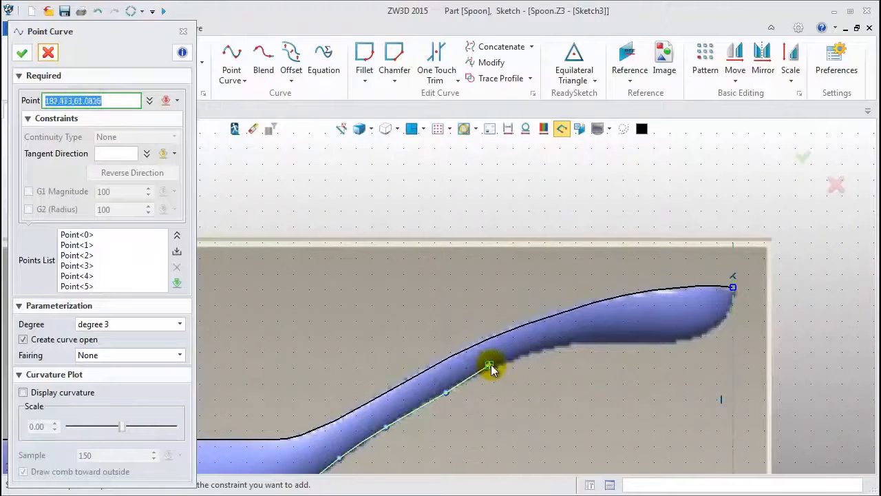
click(499, 365)
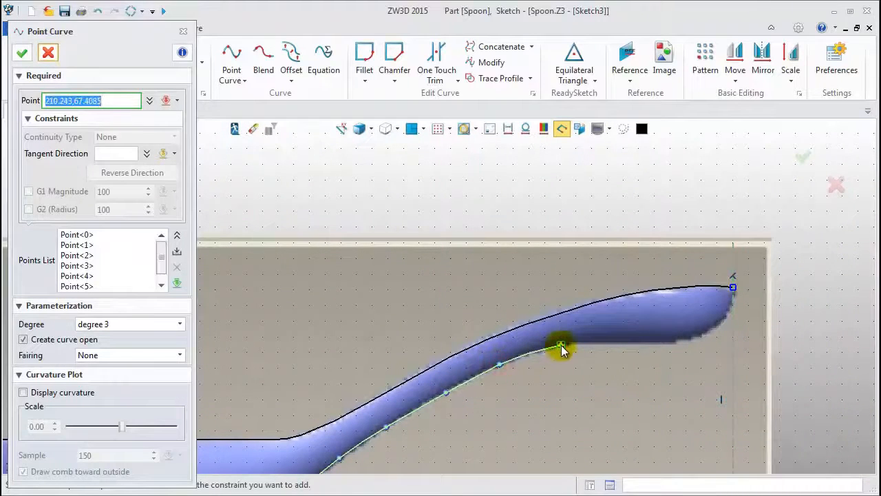
click(561, 346)
click(701, 338)
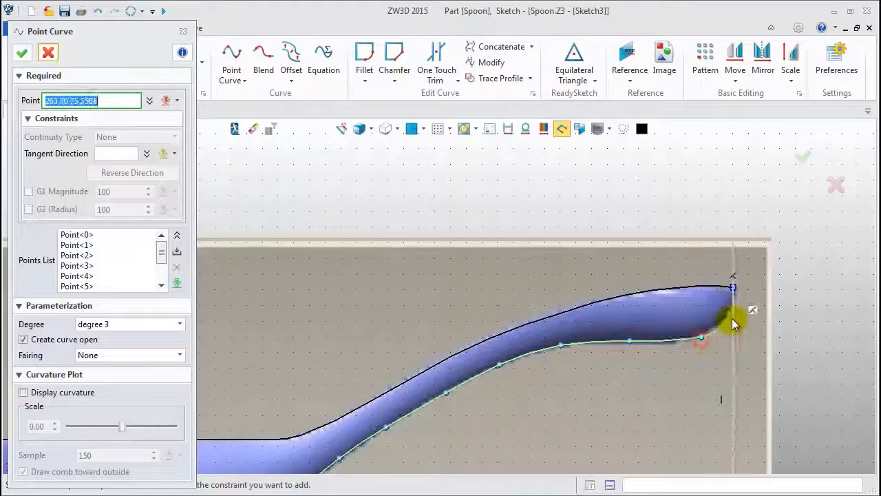
Replace the underside curve's last point with points around the handle's rounded tip and end the curve at the upper curve's endpoint.
scroll(728, 320, up, 2)
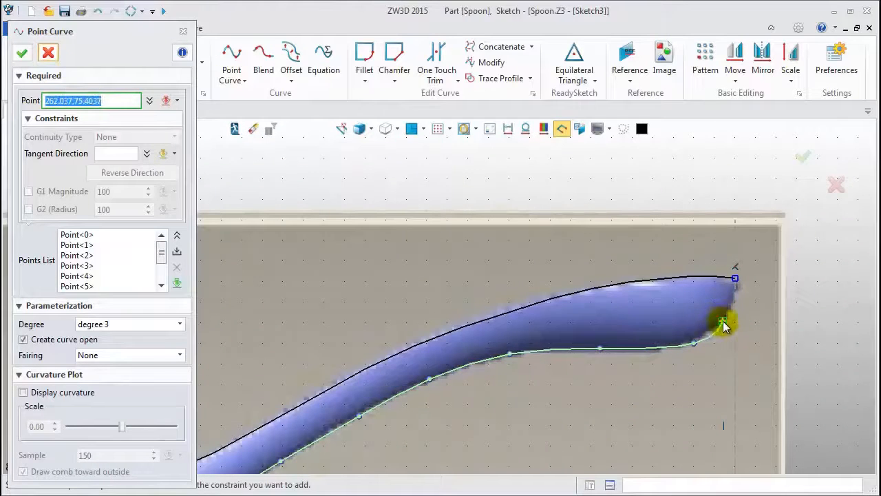
drag(161, 258, 162, 290)
click(95, 286)
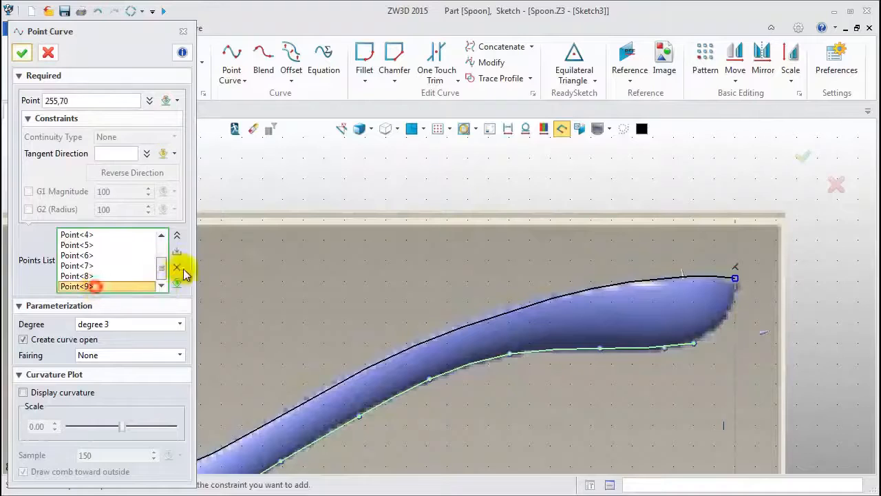
click(177, 267)
click(69, 100)
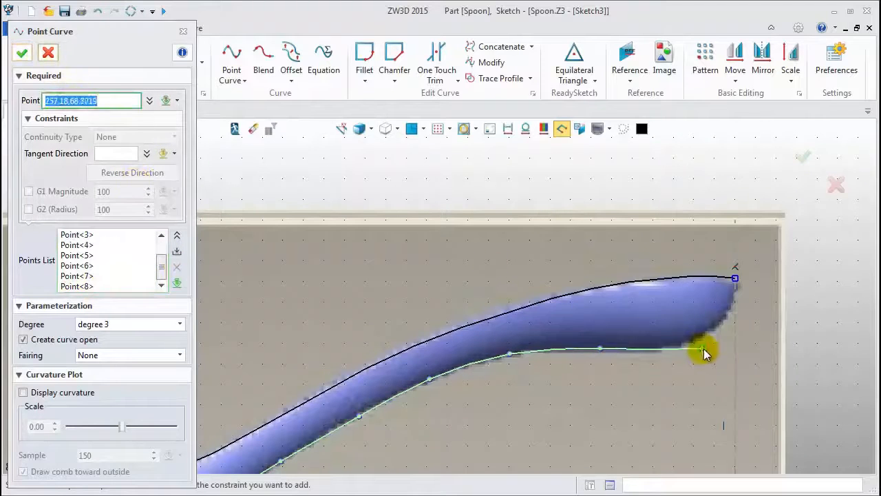
click(735, 278)
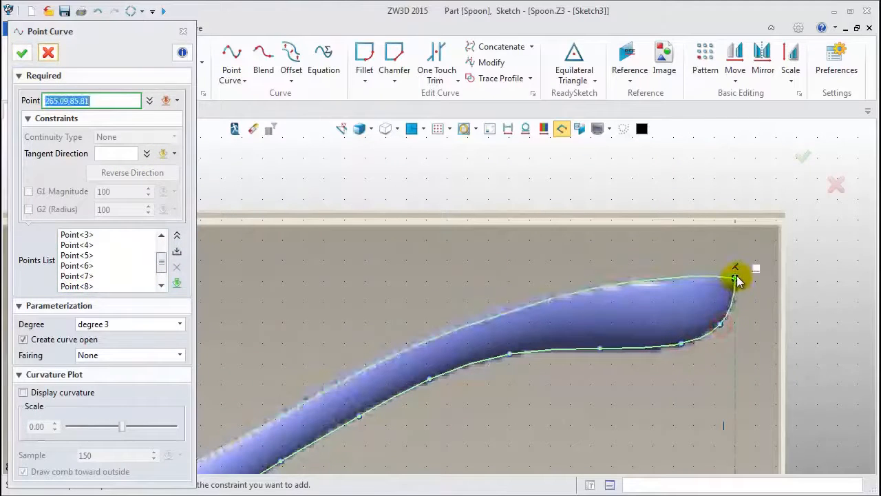
scroll(757, 283, down, 3)
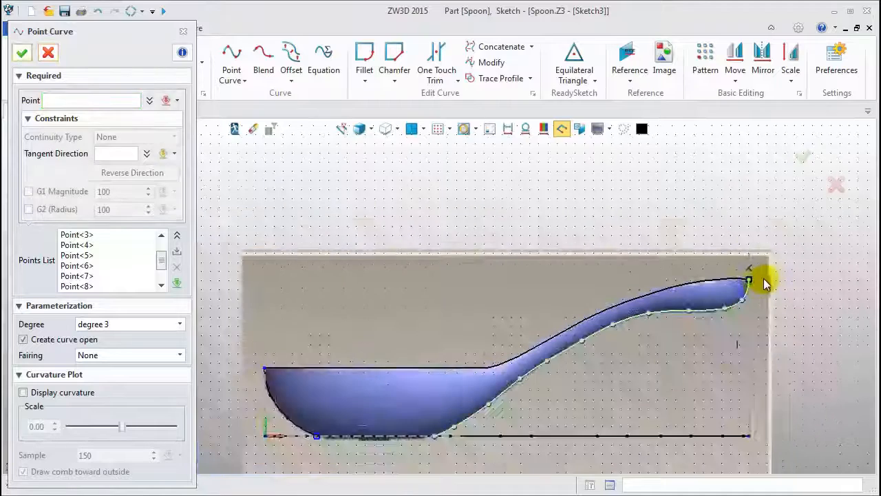
middle_click(606, 374)
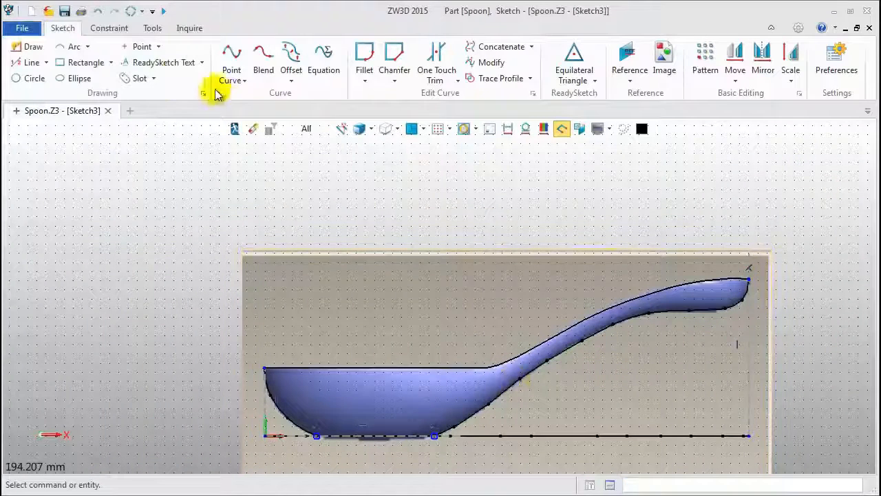
Draw a horizontal line about 64.4 mm long along the bowl's base, joining the lower ends of the two traced curves.
click(28, 63)
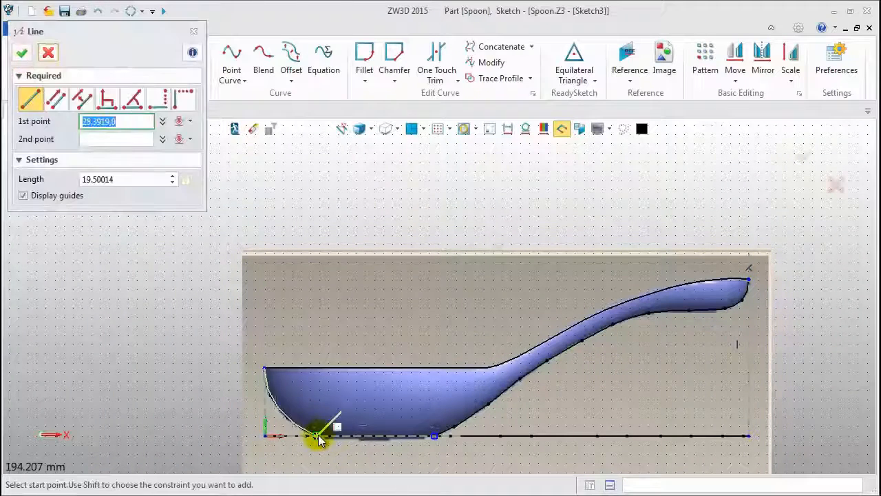
click(316, 435)
click(436, 439)
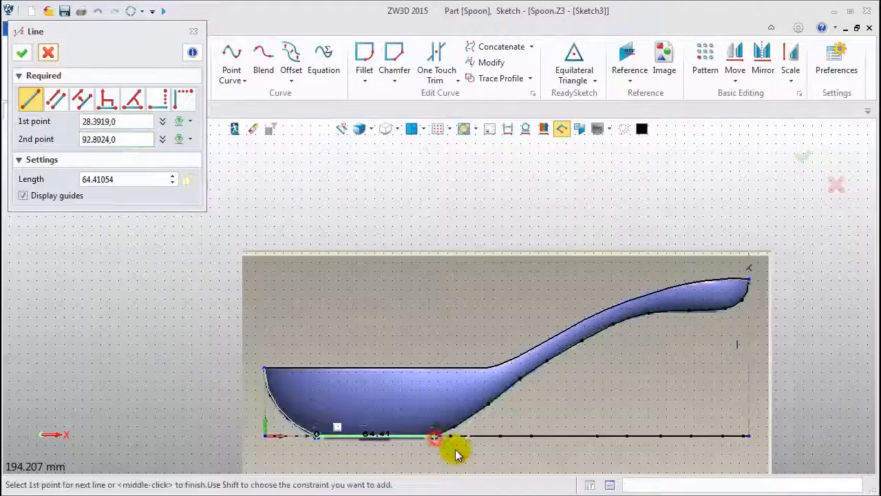
middle_click(457, 452)
Fillet the corner between the bowl's front curve and the base line with radius 30, trimming both.
click(363, 69)
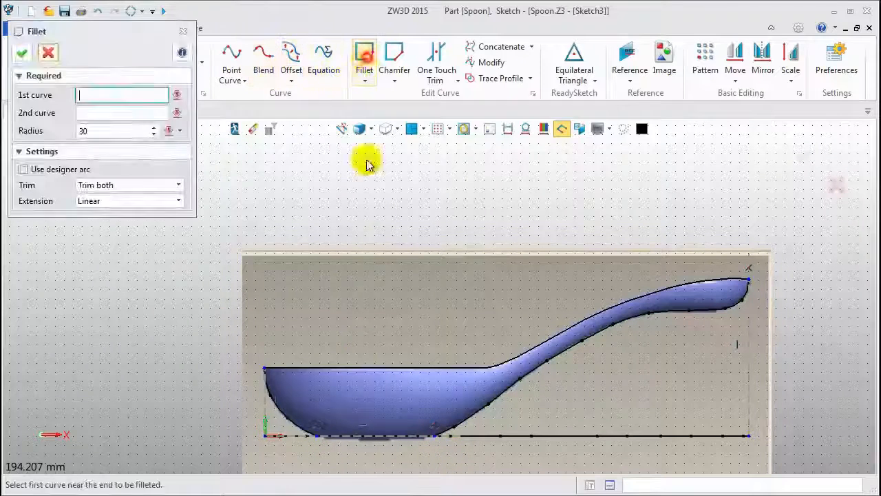
click(290, 419)
scroll(314, 466, up, 2)
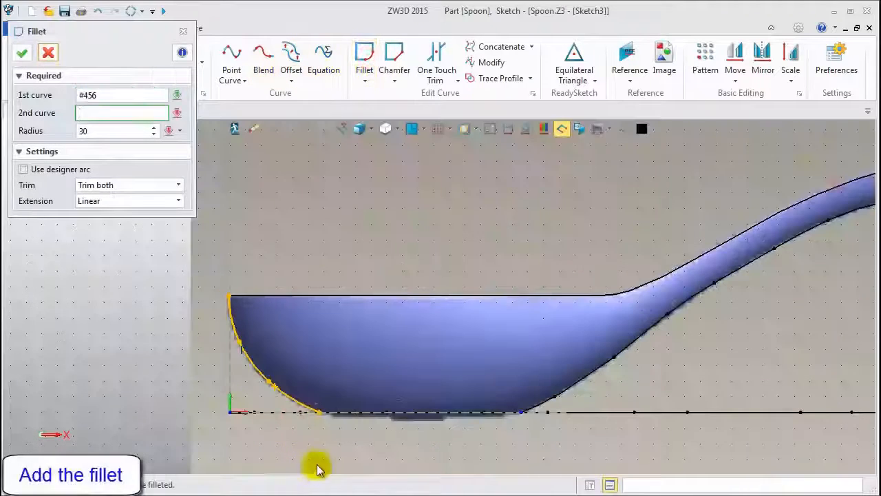
scroll(358, 416, up, 2)
click(344, 412)
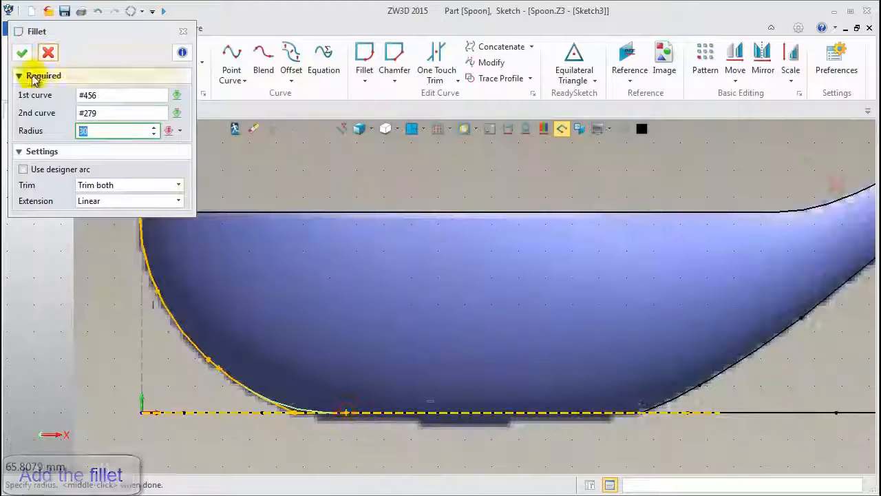
click(22, 52)
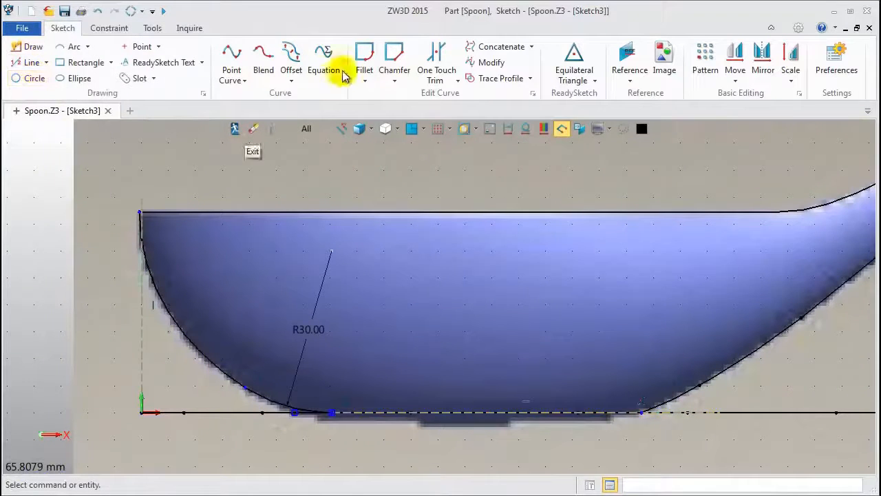
Fillet the corner between the bowl's back curve and the base line with radius 30, trimming both.
click(364, 62)
click(674, 392)
click(566, 406)
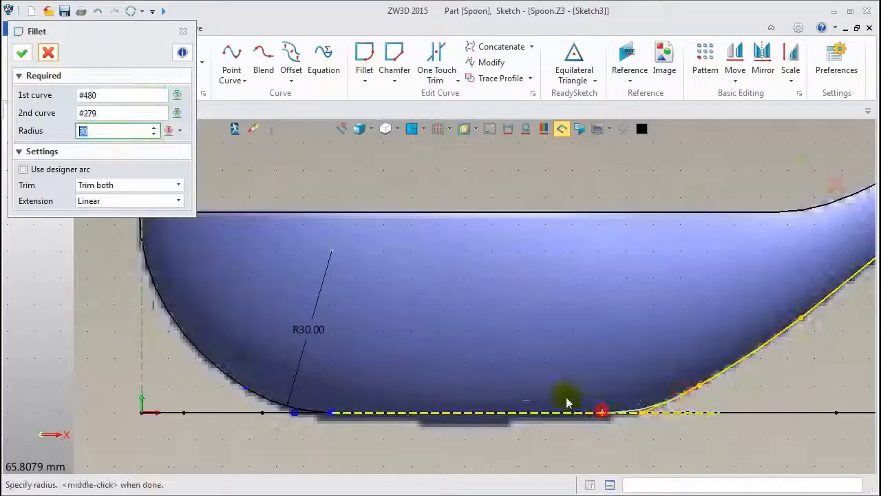
click(22, 53)
Blank the front-view reference picture and show only the target sketch, hiding the other geometry.
scroll(158, 247, down, 2)
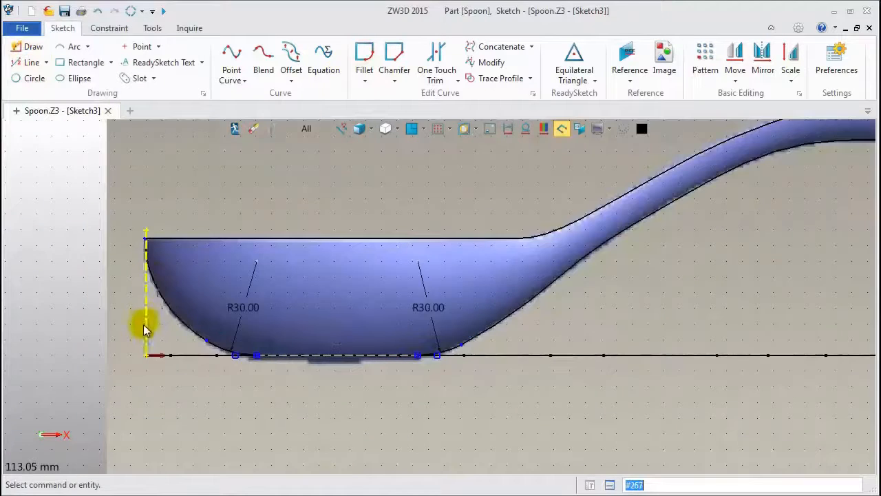
scroll(148, 325, down, 2)
right_click(633, 290)
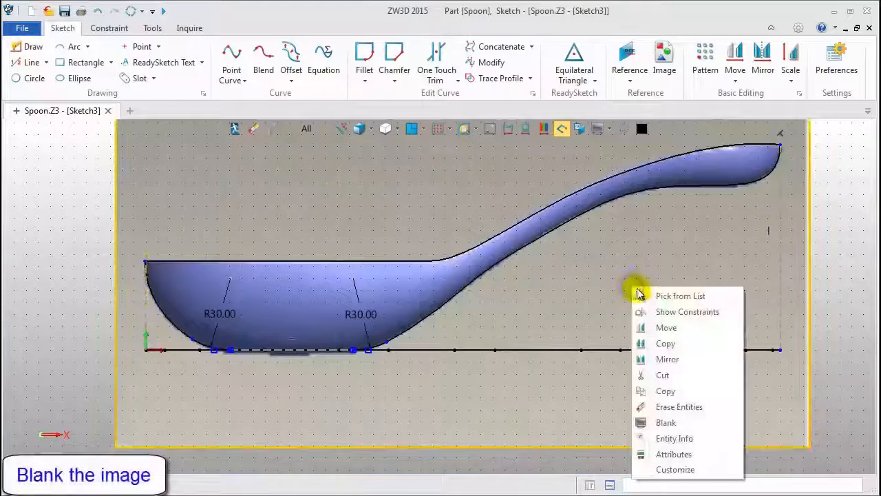
click(665, 423)
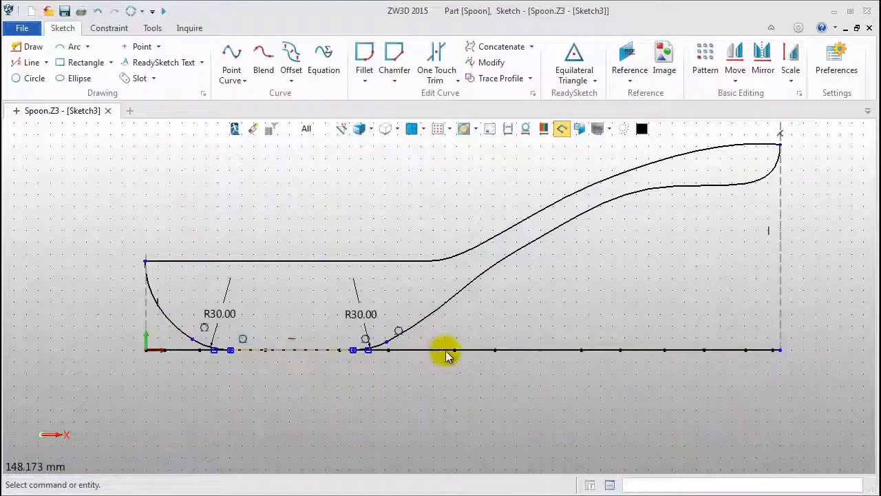
click(489, 128)
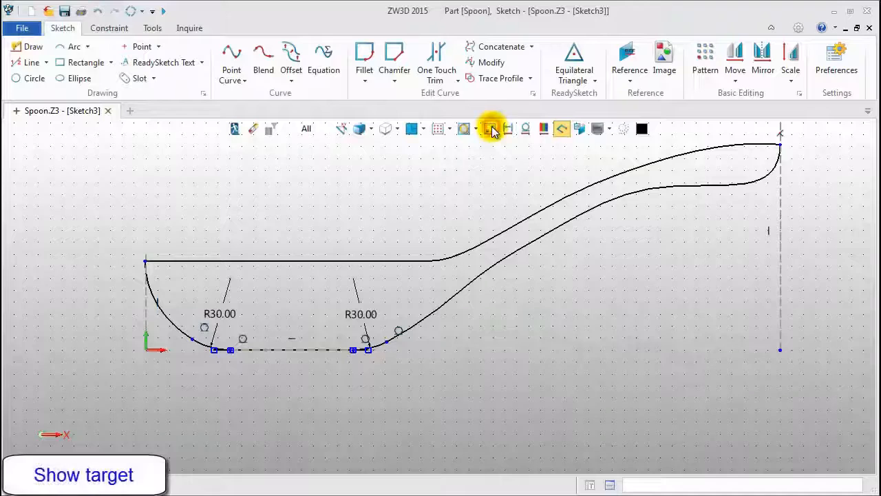
Blank the horizontal construction line along the base and the vertical construction lines at the bowl's front and the handle's tip.
right_click(308, 351)
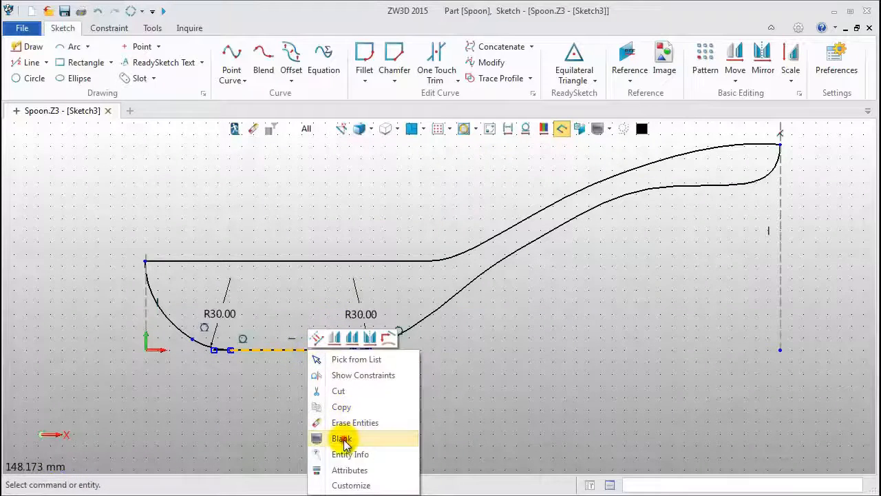
click(342, 439)
right_click(148, 319)
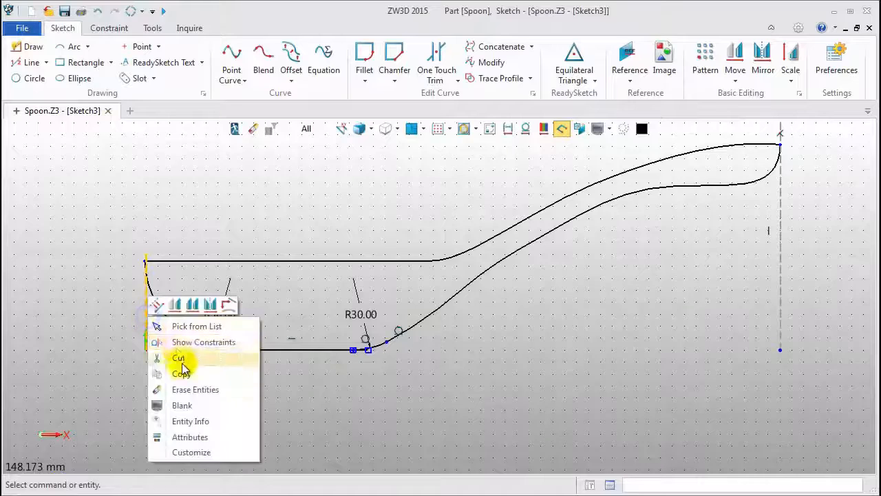
click(169, 405)
right_click(785, 273)
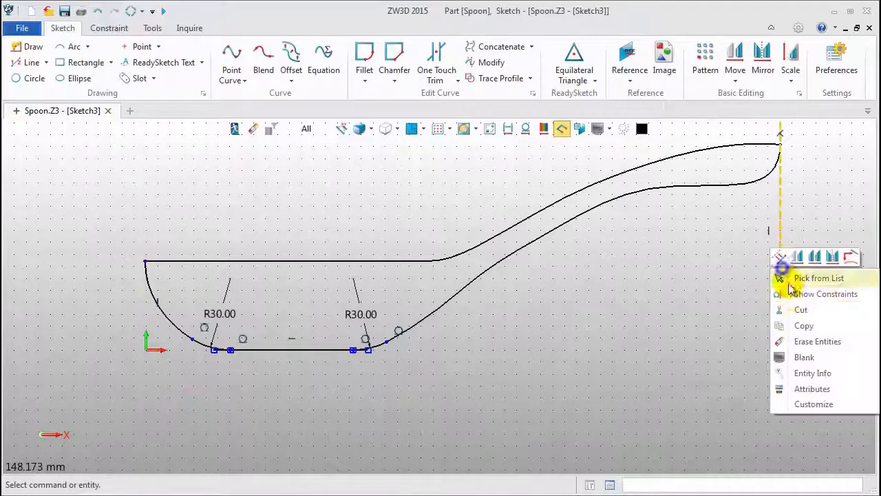
click(799, 356)
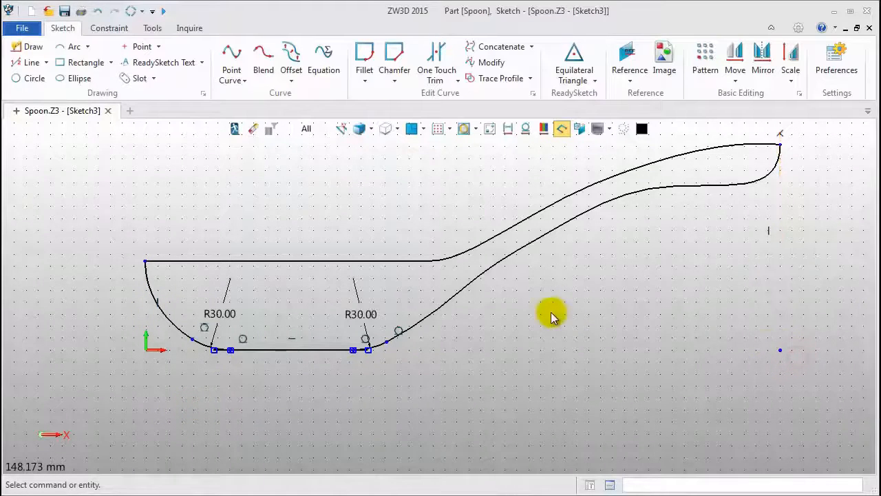
scroll(227, 348, up, 4)
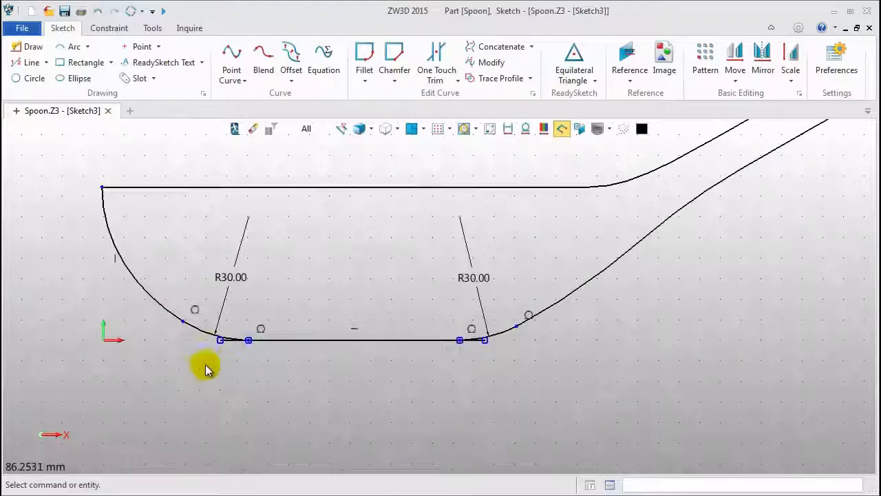
Trim away the leftover ends of the base line beyond both R30 fillets with One Touch Trim.
click(435, 58)
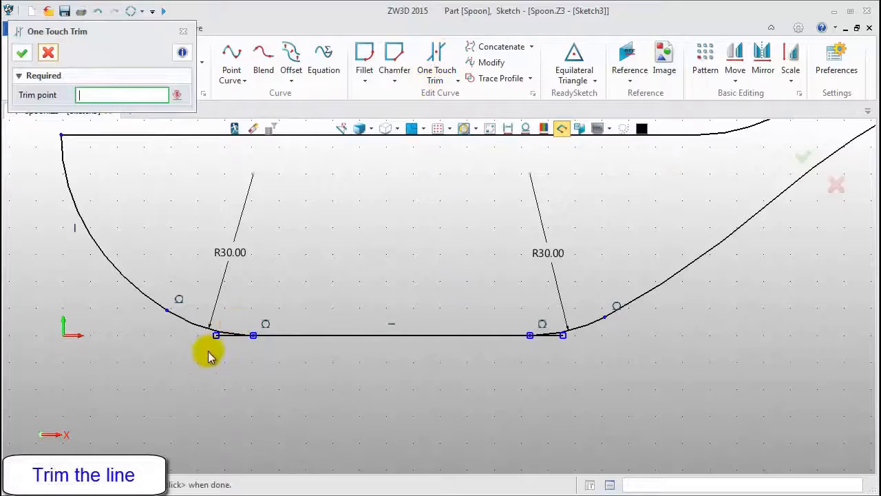
scroll(218, 341, up, 3)
click(235, 330)
scroll(179, 343, down, 2)
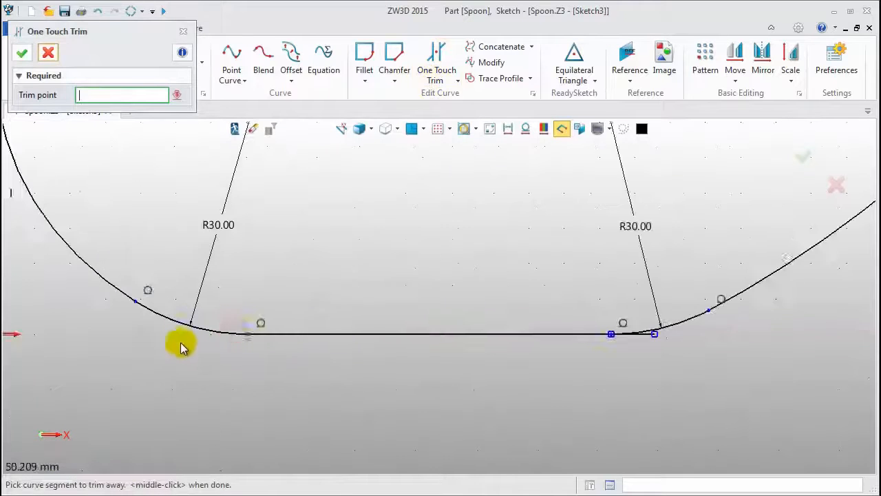
scroll(657, 333, up, 3)
click(639, 338)
scroll(620, 348, down, 4)
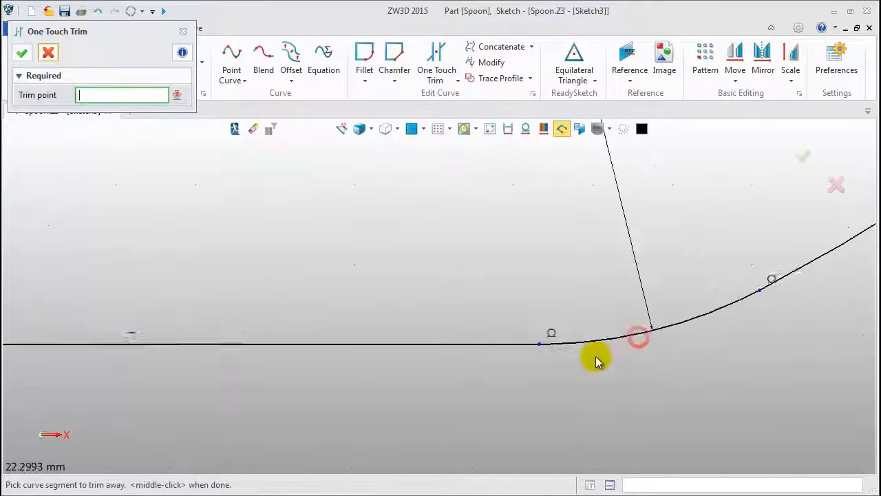
Concatenate the five lower outline curves, from the bowl's front edge to the handle's tip, into one curve and exit the sketch.
scroll(569, 359, down, 3)
middle_drag(577, 238, 391, 268)
click(495, 47)
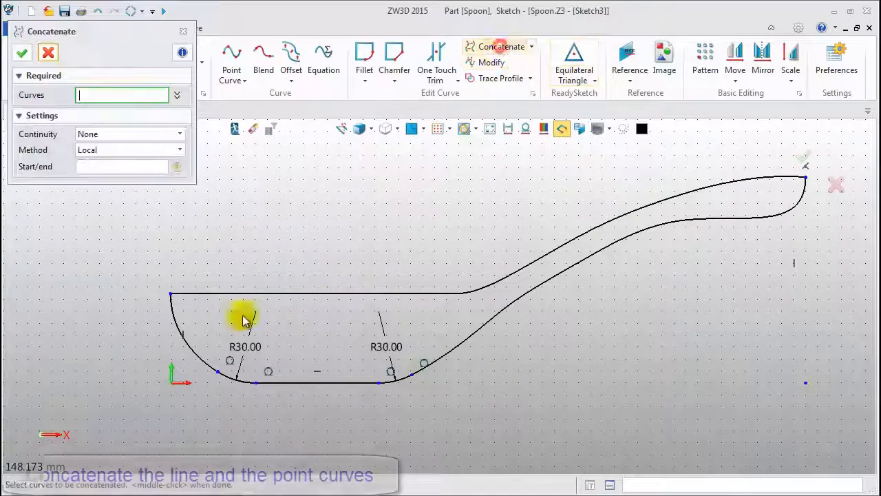
click(189, 345)
click(226, 380)
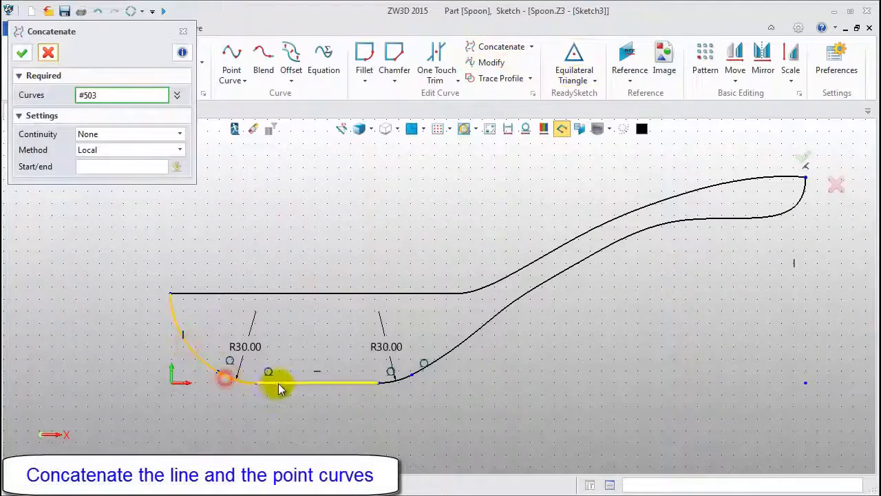
click(277, 380)
click(403, 378)
click(439, 356)
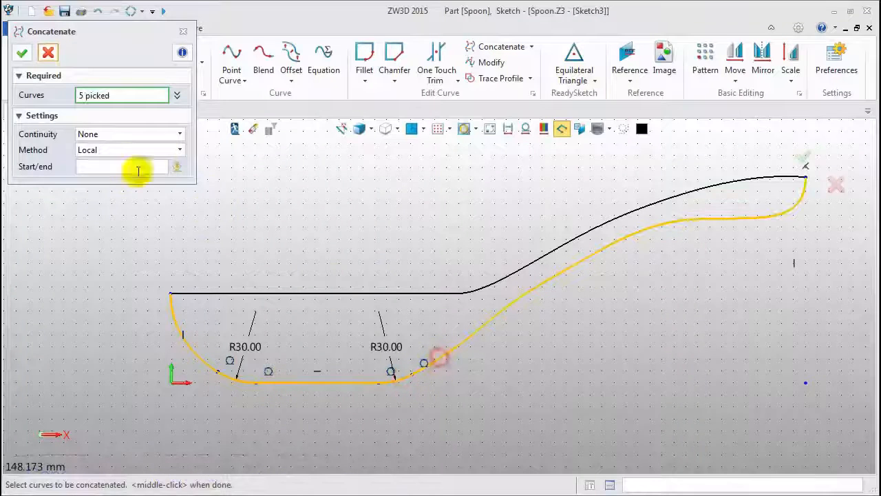
click(23, 52)
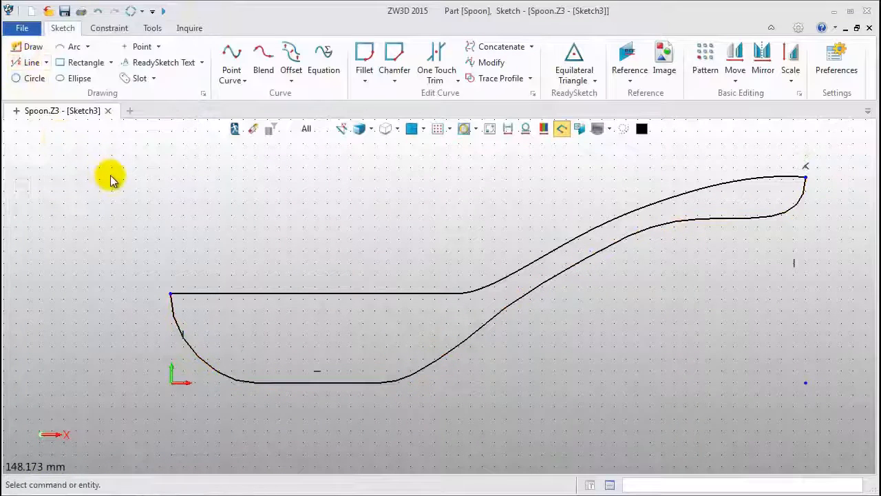
click(235, 129)
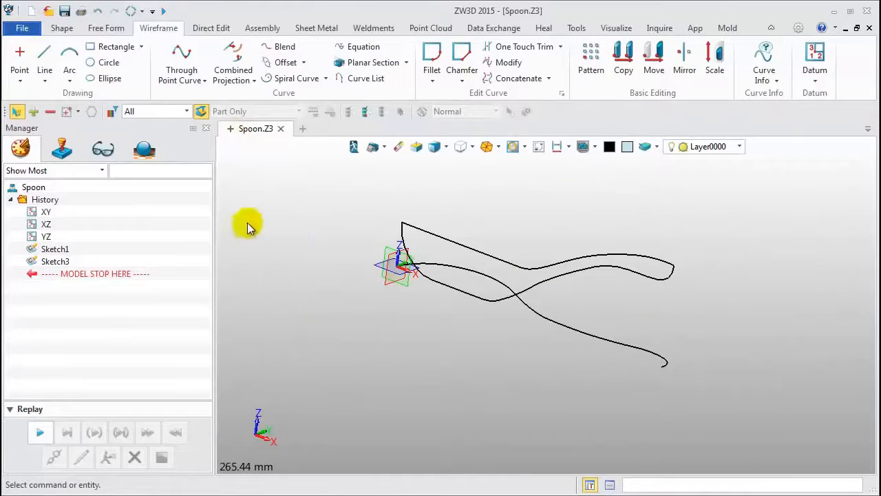
Create a Combined Projection curve from the front-view upper edge projected along the Y axis and the top-view half profile along the Z axis.
click(237, 76)
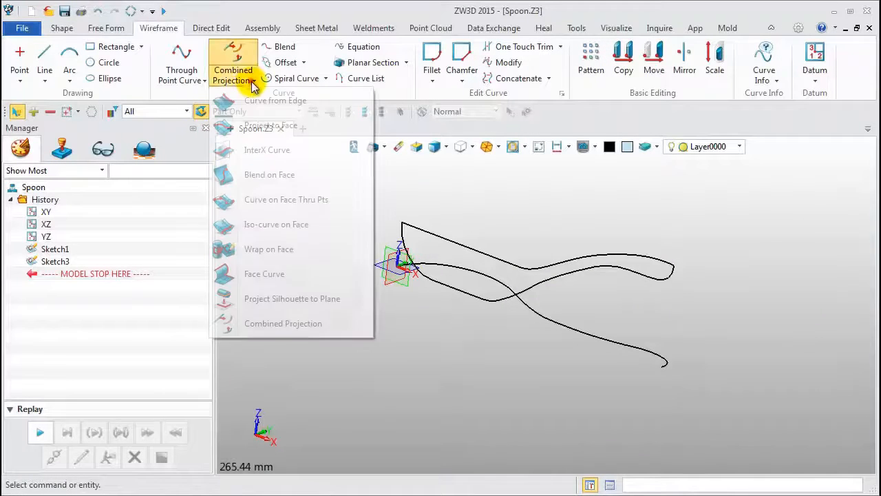
click(275, 326)
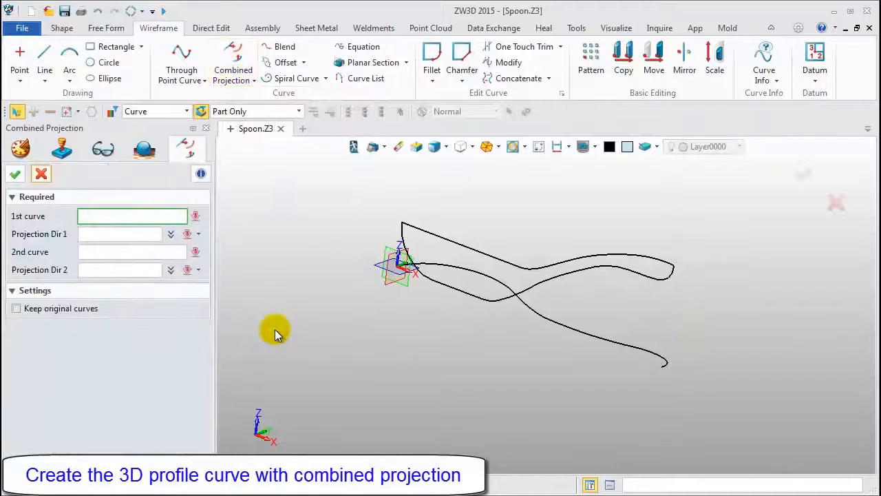
middle_drag(334, 326, 653, 411)
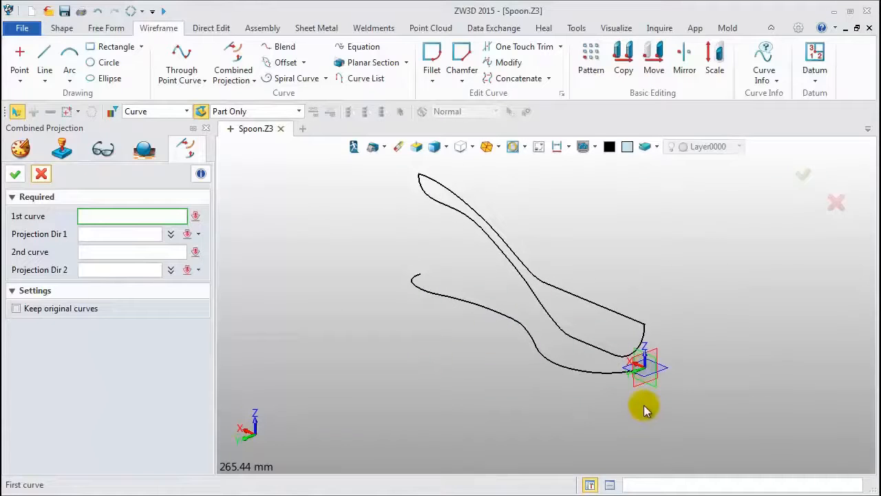
click(615, 310)
middle_click(615, 311)
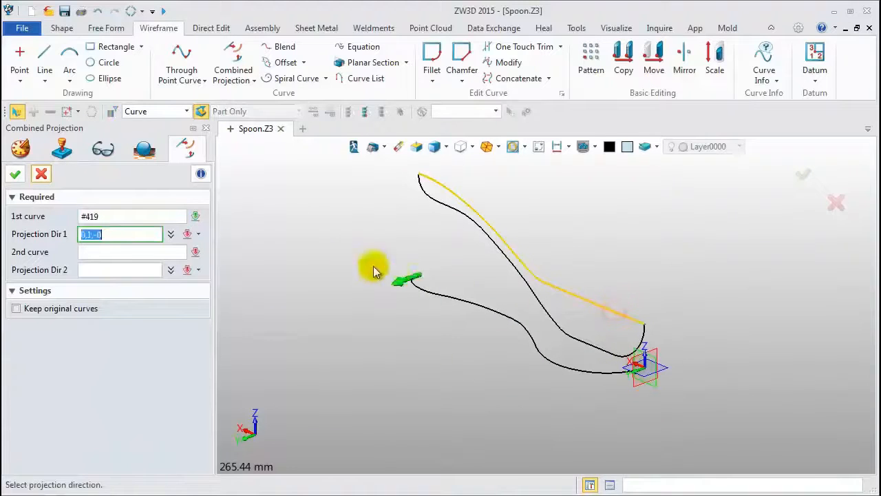
right_click(315, 210)
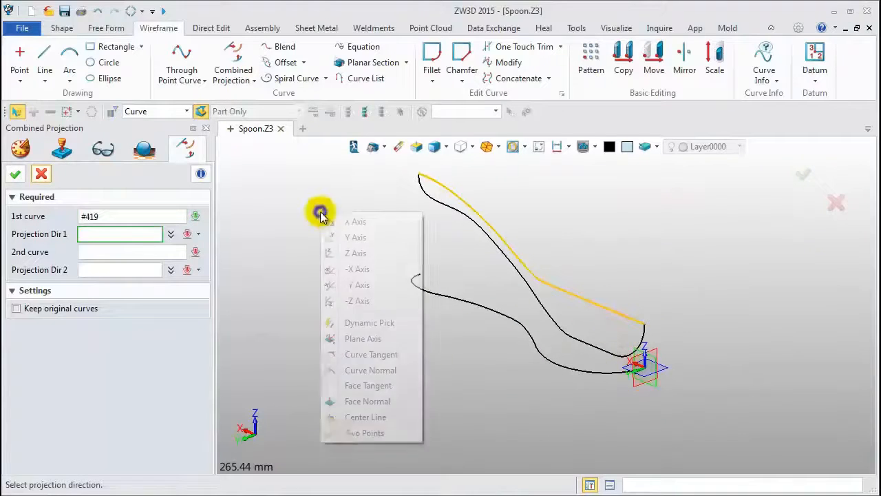
click(350, 238)
click(471, 300)
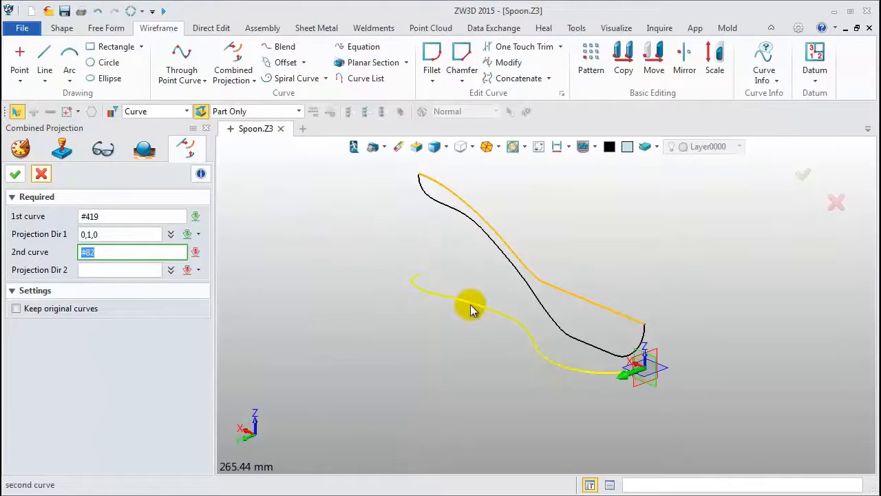
middle_click(471, 304)
right_click(338, 218)
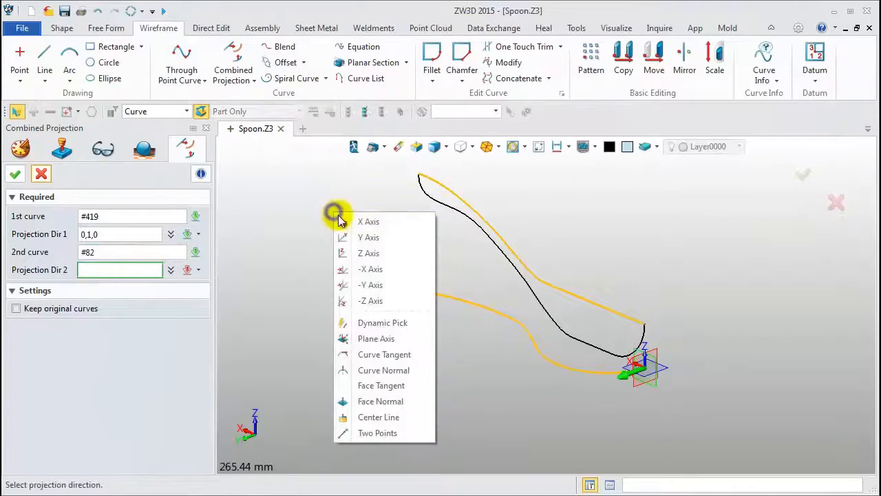
click(359, 254)
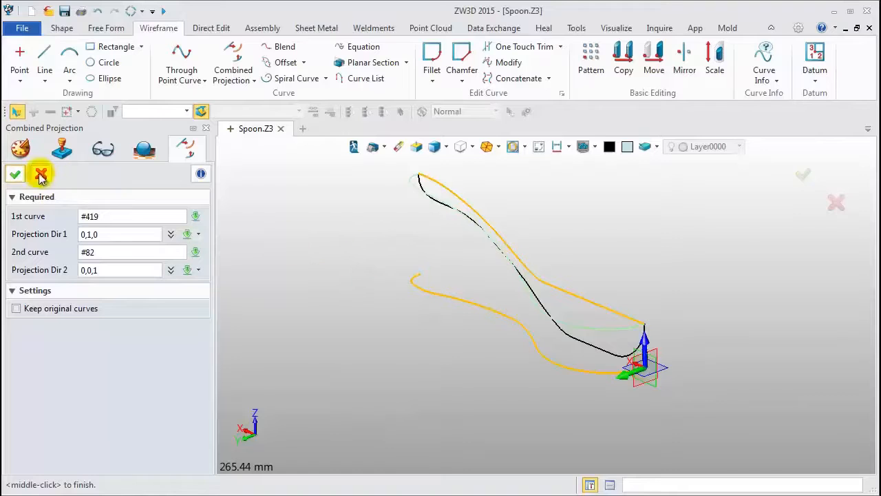
click(15, 175)
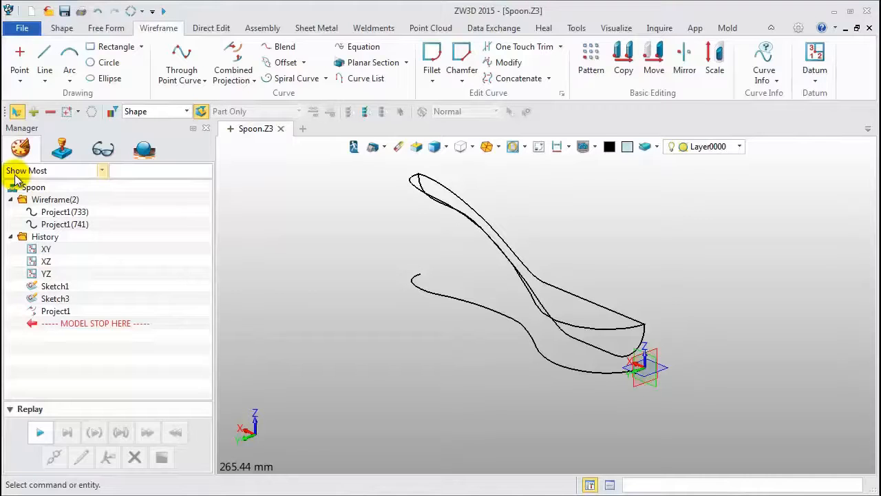
Create a datum plane on the lower outline curve at the critical point near the bowl's front.
middle_drag(354, 296, 381, 303)
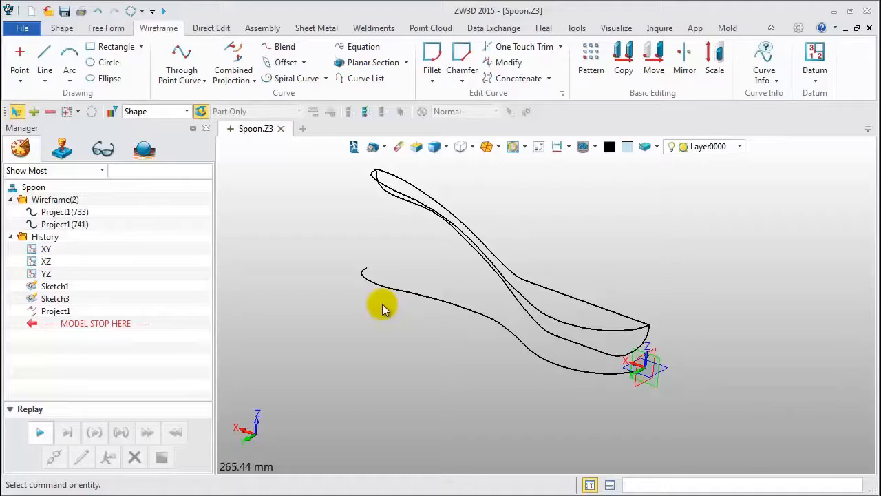
click(815, 54)
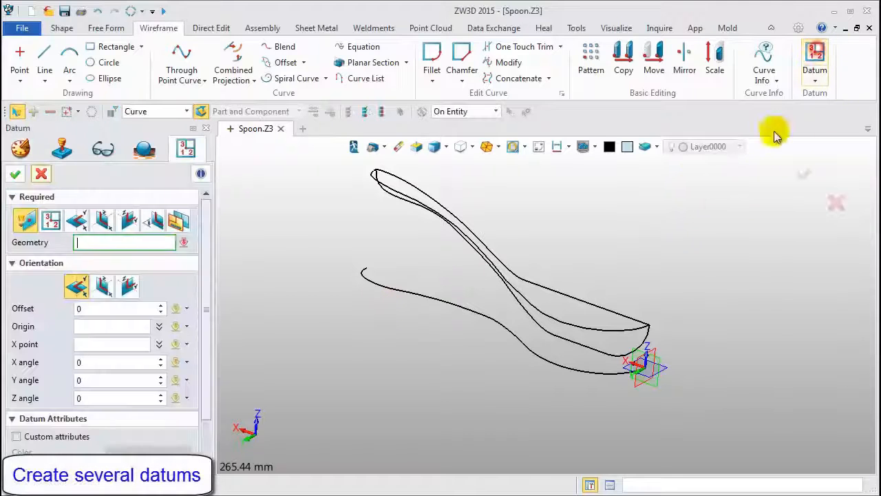
middle_drag(683, 292, 647, 362)
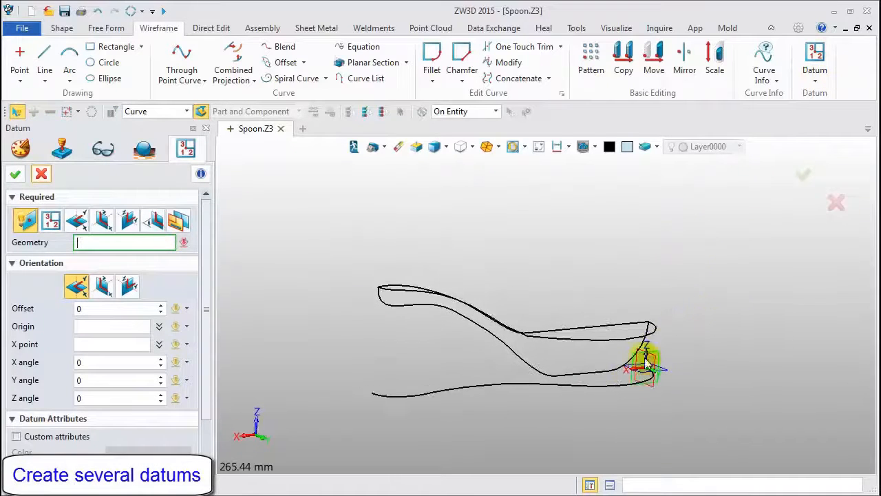
middle_drag(601, 423, 634, 397)
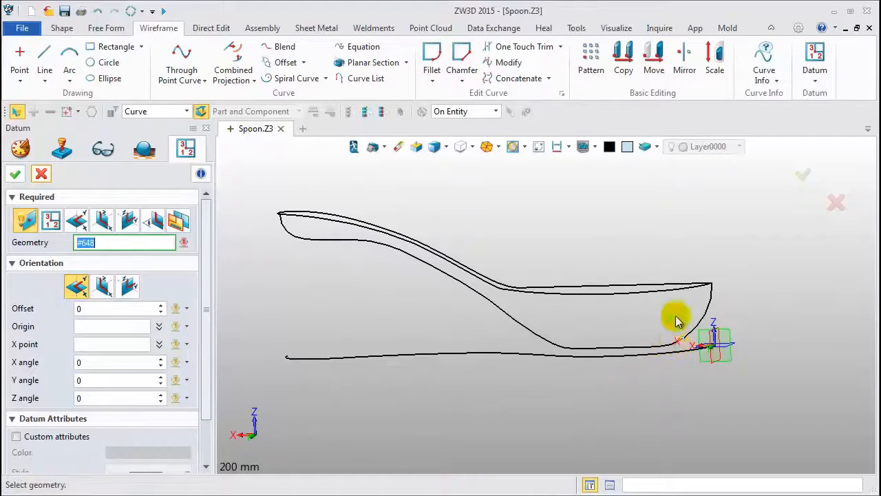
right_click(622, 181)
click(637, 185)
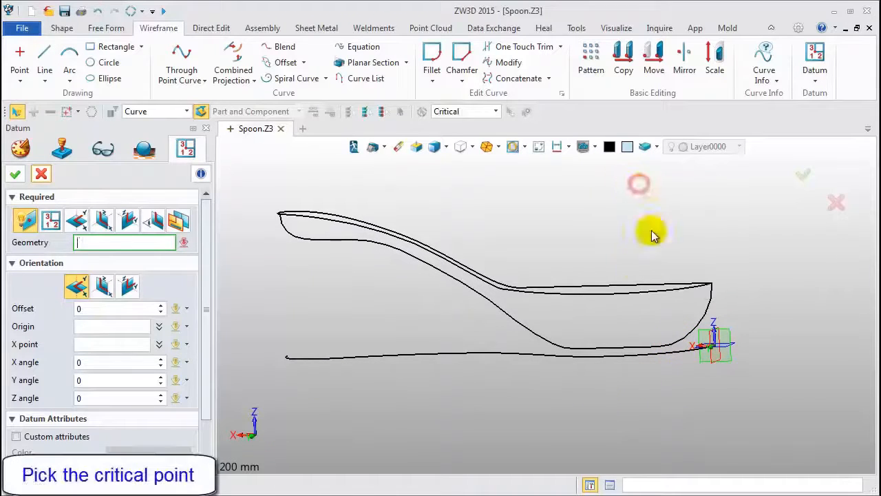
click(684, 353)
click(680, 342)
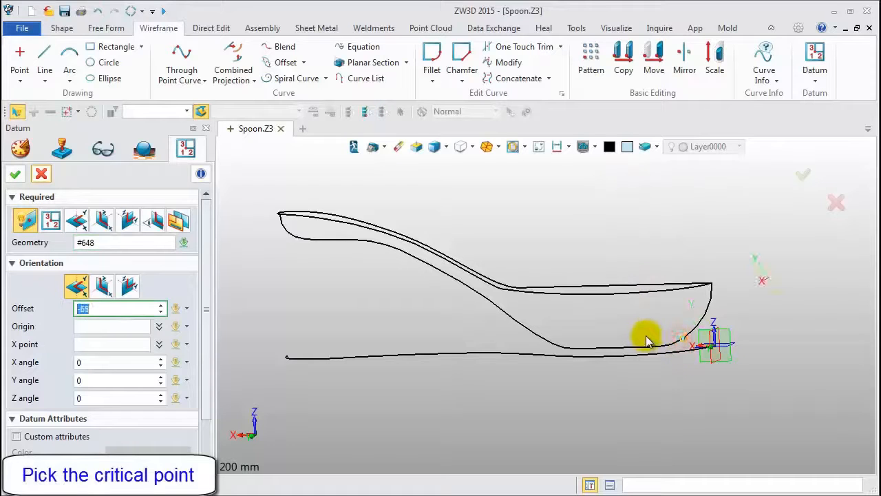
click(18, 178)
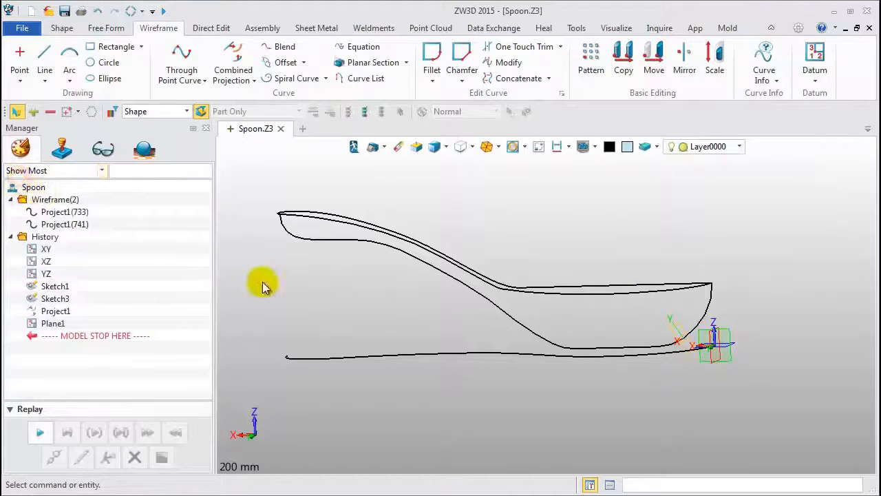
Hide the top-view half-profile sketch, Sketch1.
right_click(63, 289)
click(96, 297)
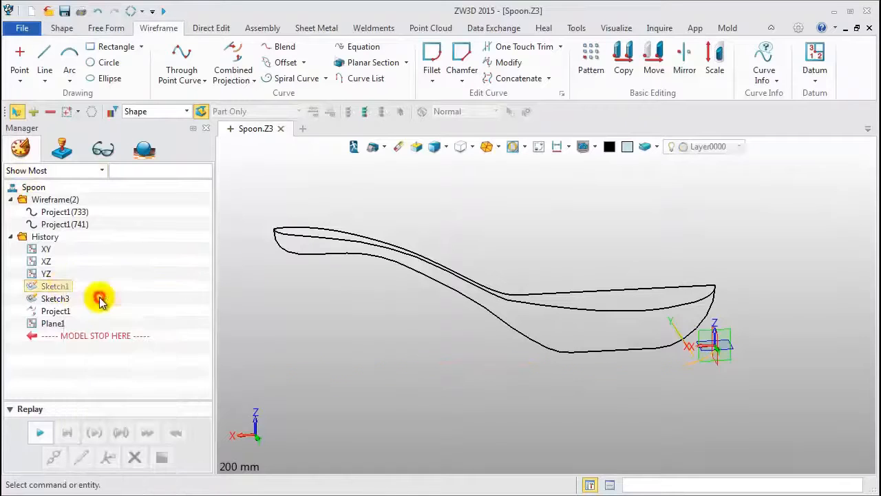
middle_drag(329, 325, 324, 322)
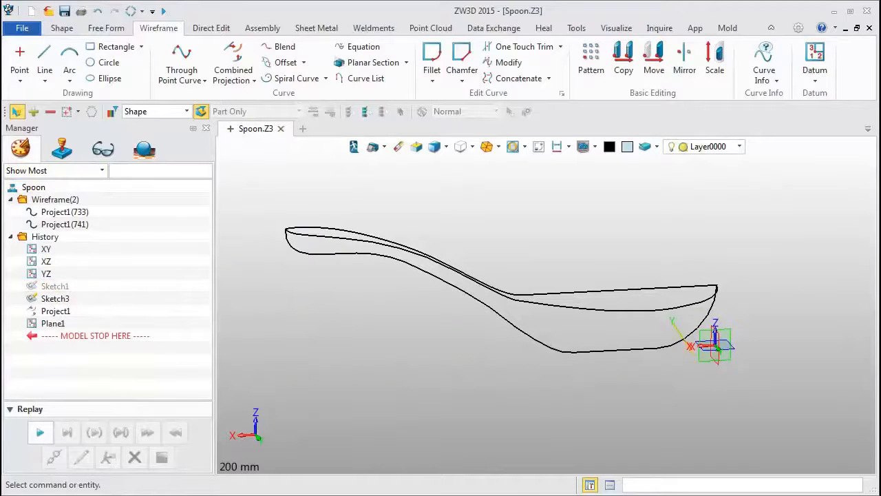
Create five more datum planes spaced along the lower outline curve, from the middle of the bowl's base to the handle's end.
click(815, 55)
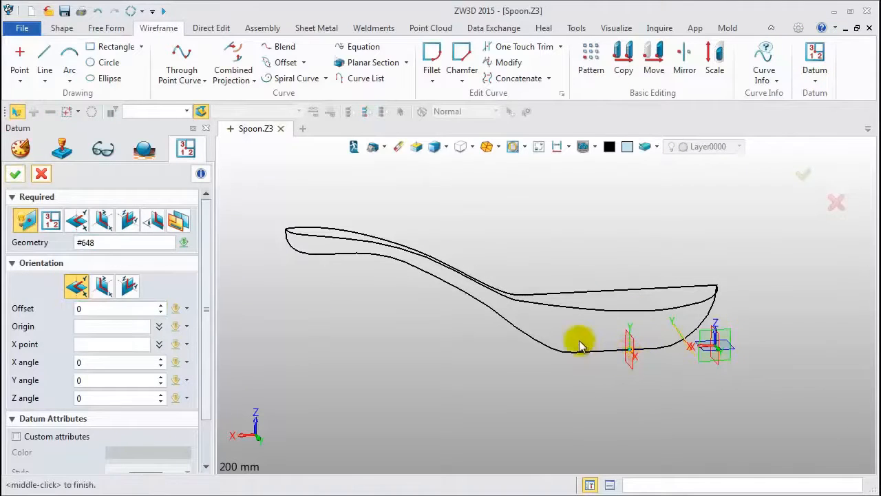
click(15, 174)
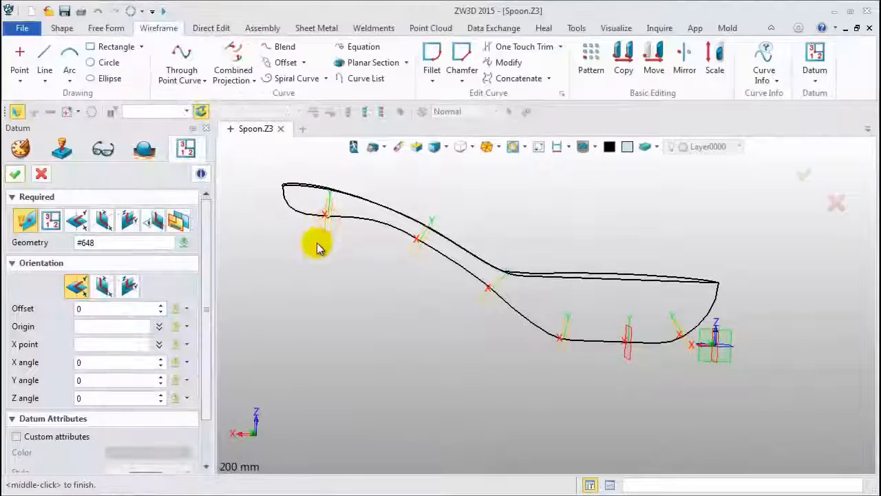
middle_click(315, 247)
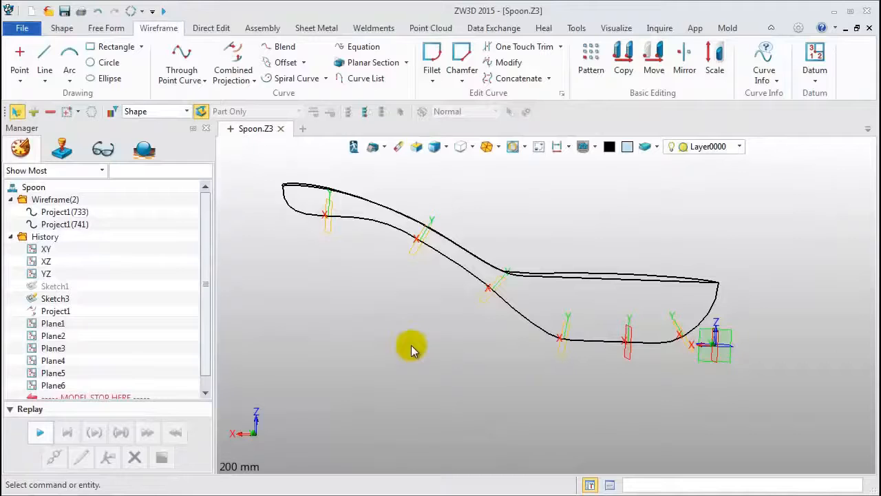
Insert a new sketch on Plane1, the datum plane nearest the bowl's front.
middle_drag(411, 349, 535, 222)
right_click(581, 181)
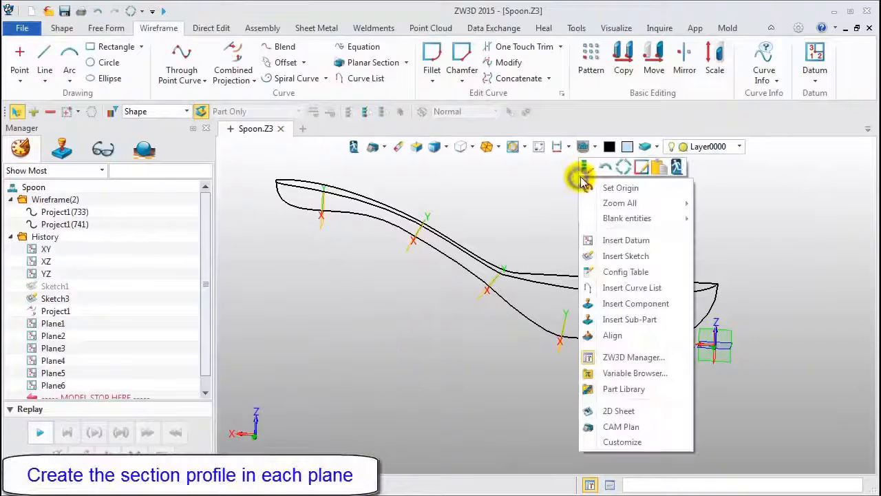
click(621, 256)
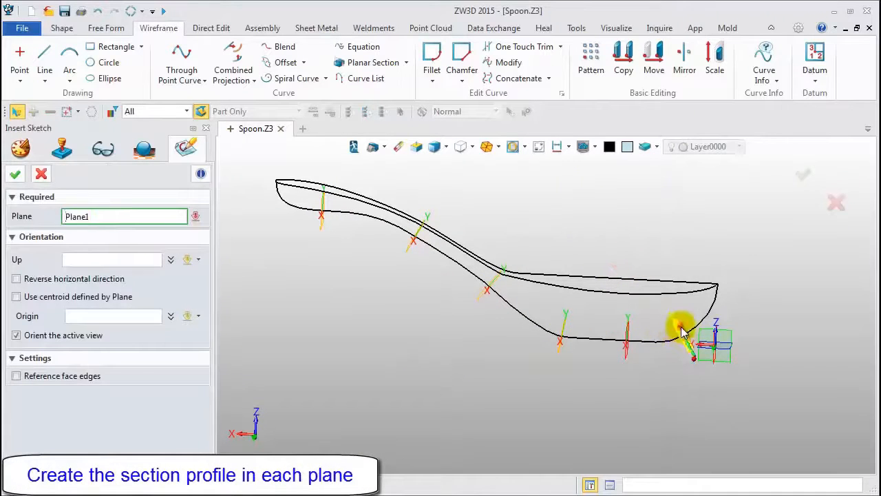
middle_click(646, 238)
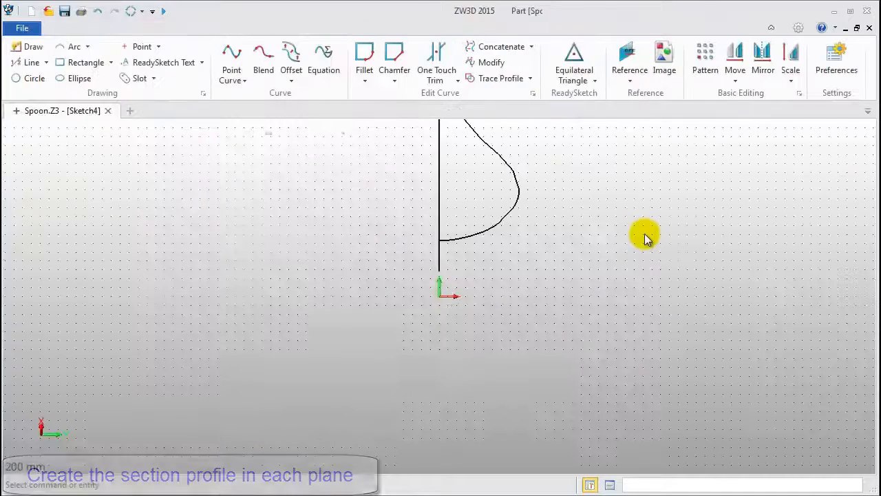
Reference the points where the lower outline and the bowl's rim curve cross Plane1 as construction points in the sketch.
click(629, 65)
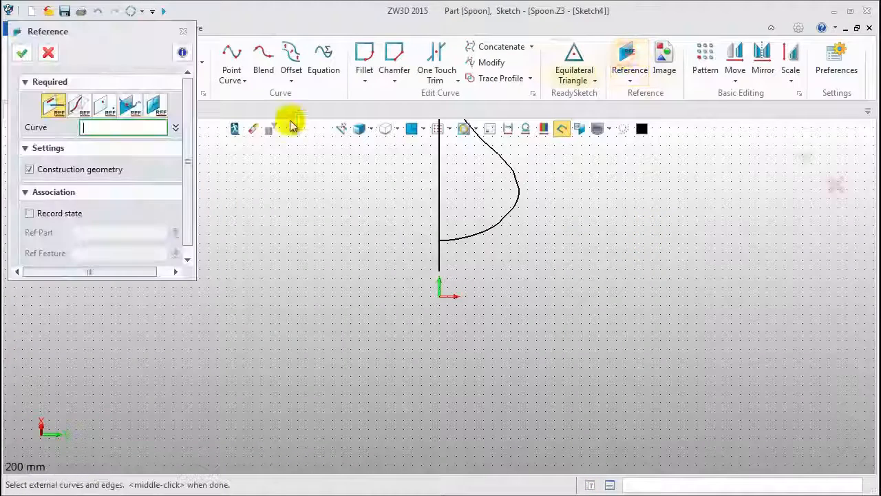
click(134, 108)
middle_drag(390, 296, 416, 298)
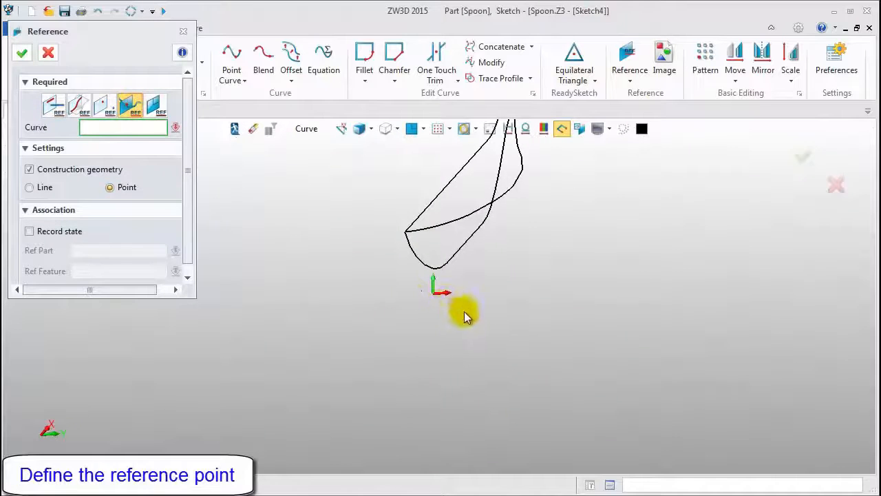
mouse_move(465, 317)
middle_down()
mouse_move(476, 315)
mouse_move(467, 314)
middle_up()
click(458, 261)
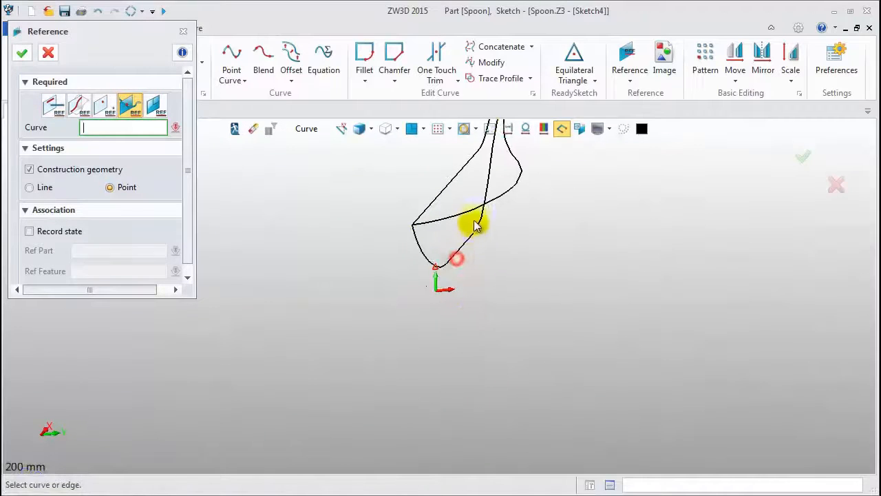
click(504, 196)
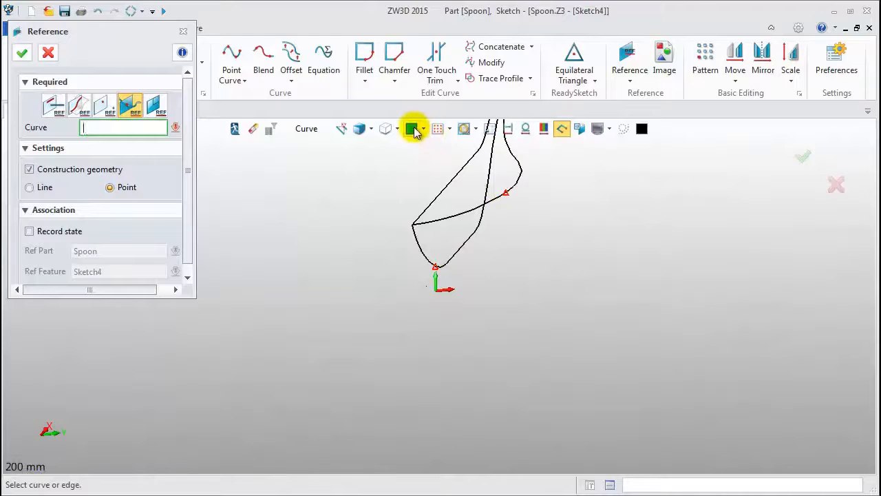
Draw a point curve from the lower reference point through about (29.9, 27.7) to the upper one, with its curvature plot displayed.
click(413, 129)
click(489, 130)
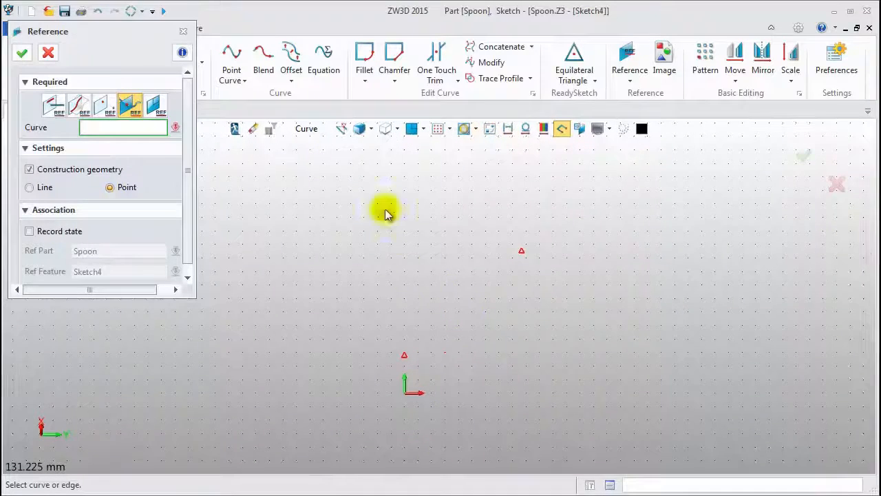
click(232, 62)
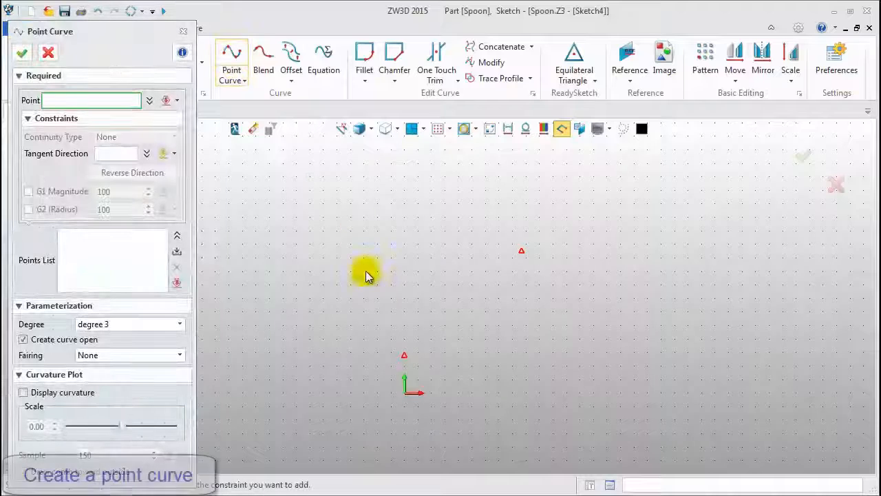
click(410, 359)
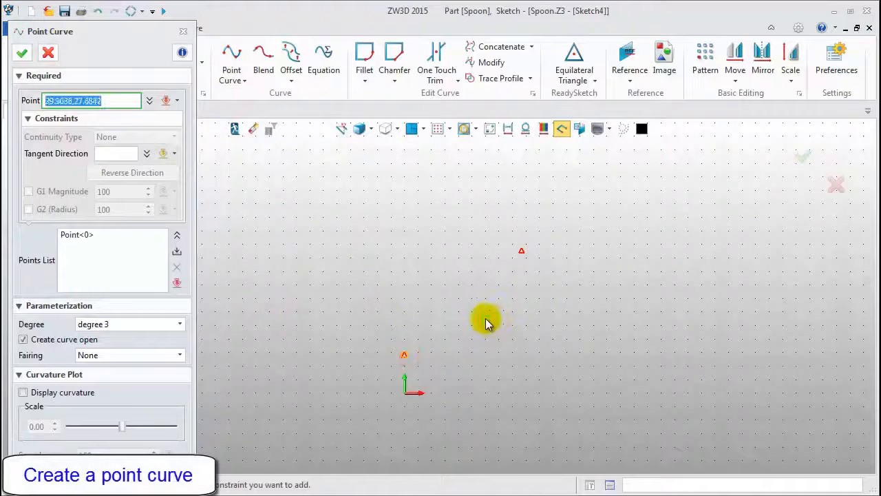
click(486, 318)
click(523, 256)
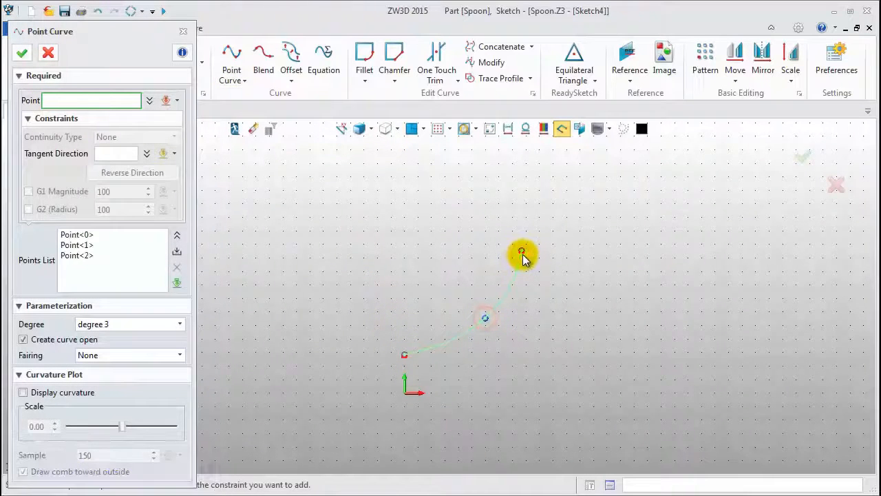
click(23, 392)
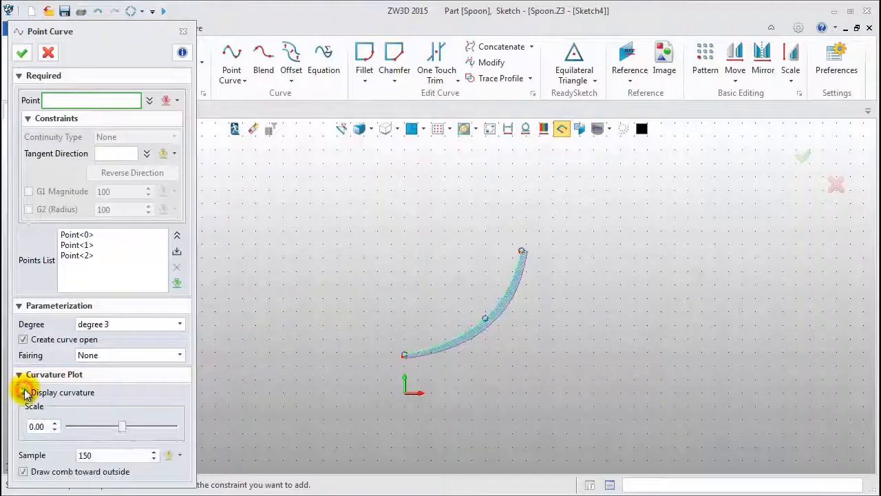
Constrain the tangent direction at the curve's start point to the sketch's horizontal X axis.
click(77, 234)
click(117, 153)
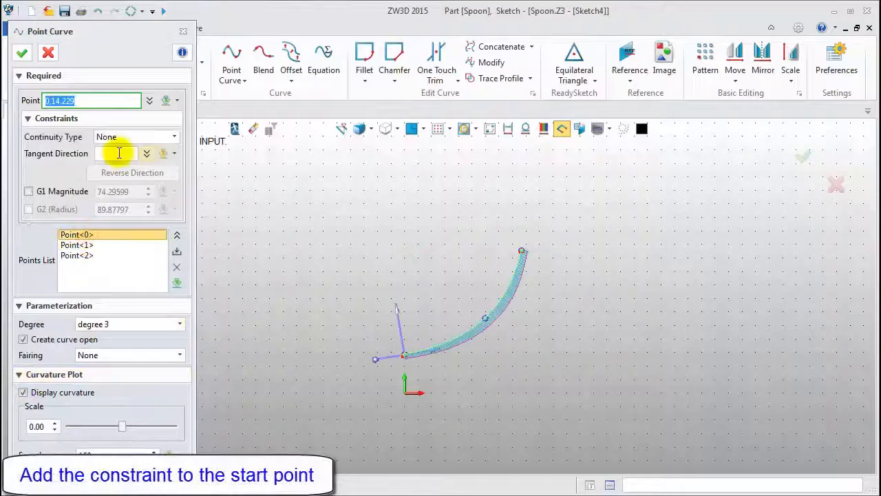
right_click(221, 174)
click(241, 179)
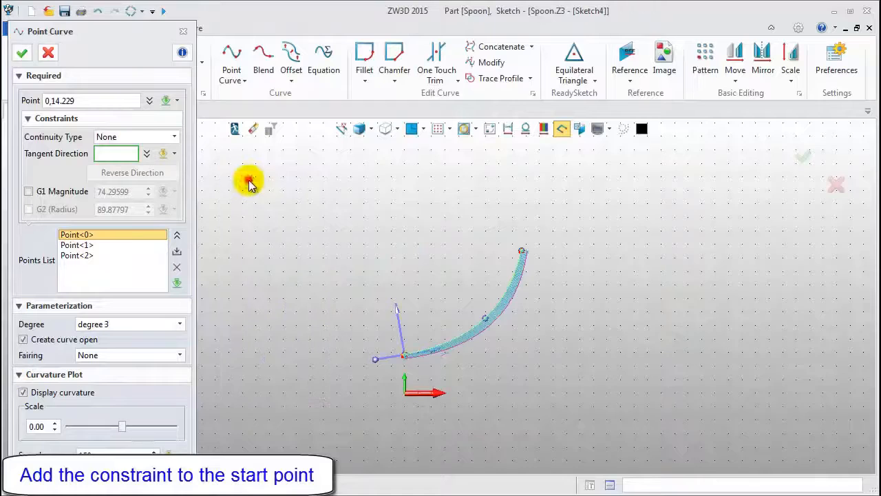
Shift the curve's middle point to about (28.9, 25.4) to even out the curvature, accept the curve and exit the sketch.
click(93, 245)
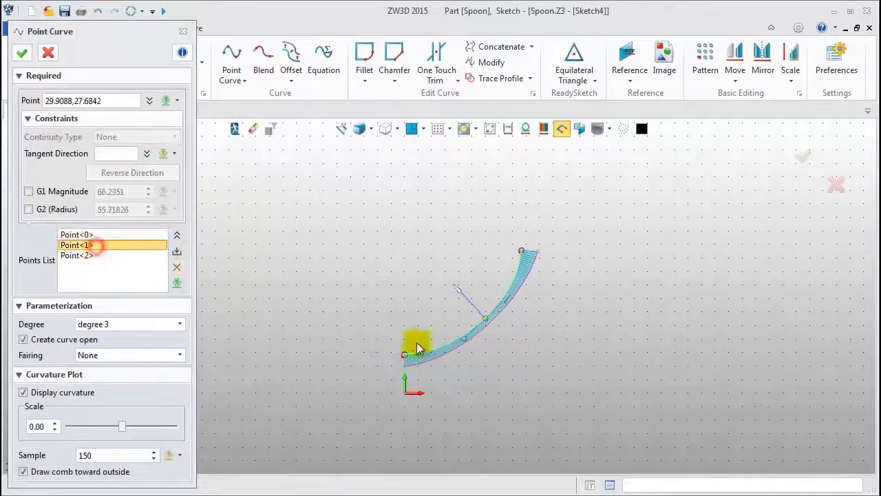
scroll(485, 324, up, 2)
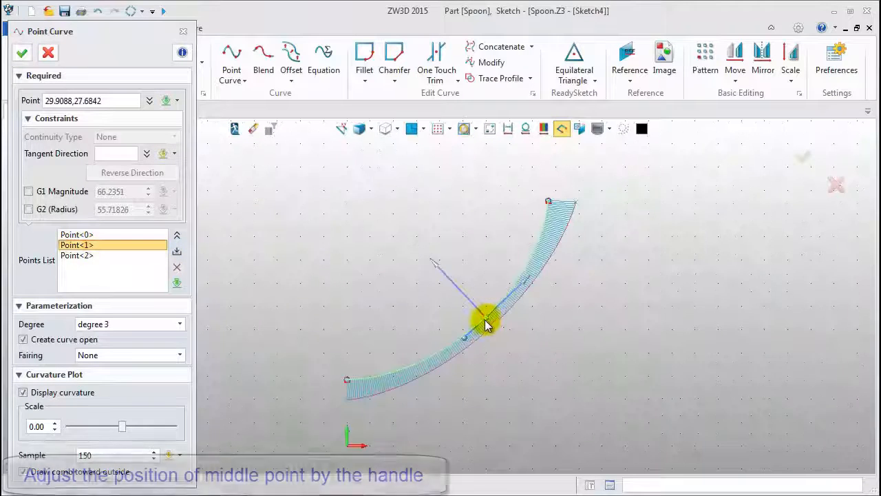
drag(485, 324, 479, 333)
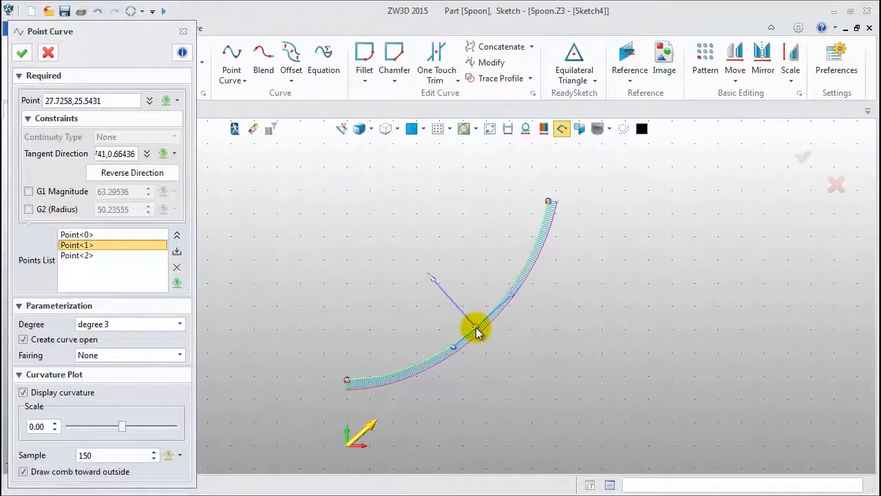
drag(480, 332, 483, 333)
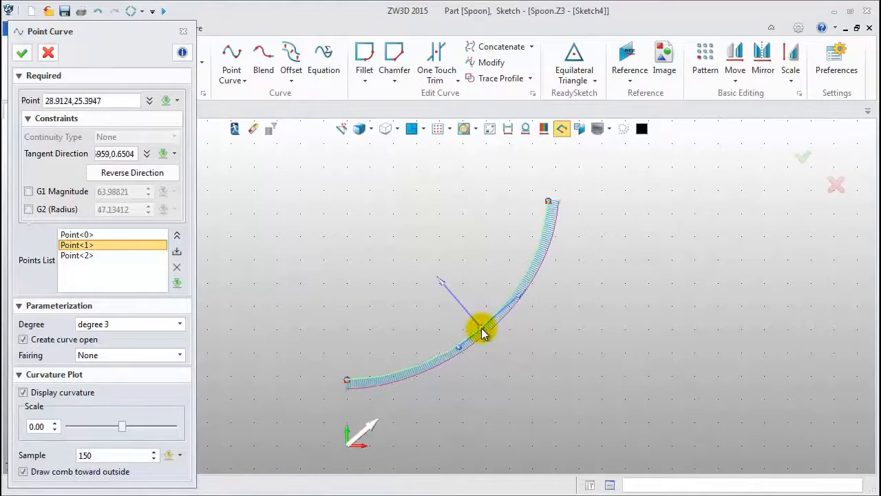
middle_click(455, 320)
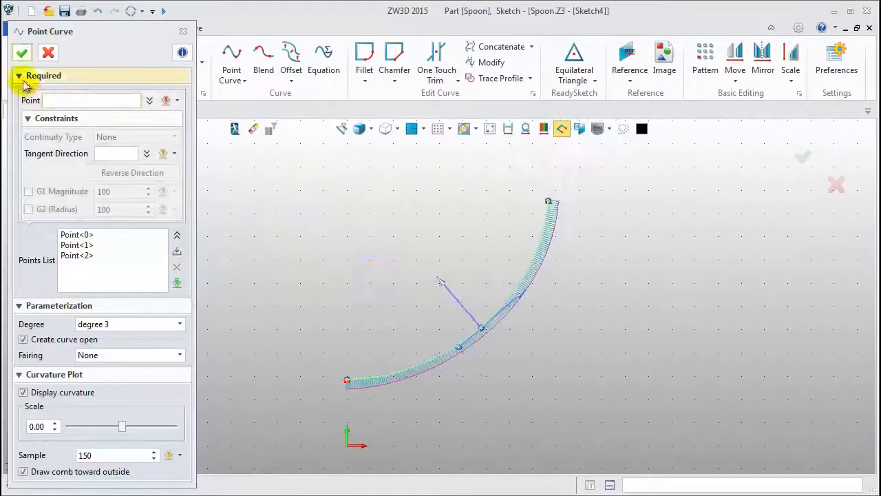
click(22, 53)
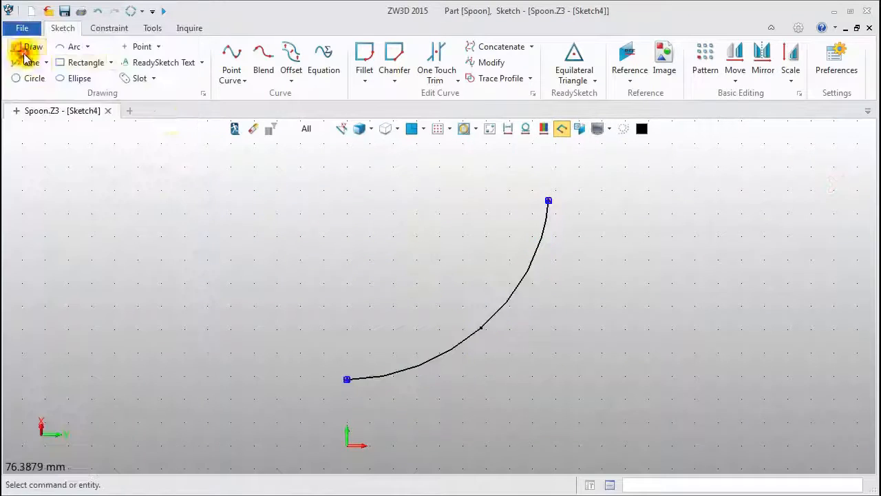
click(234, 130)
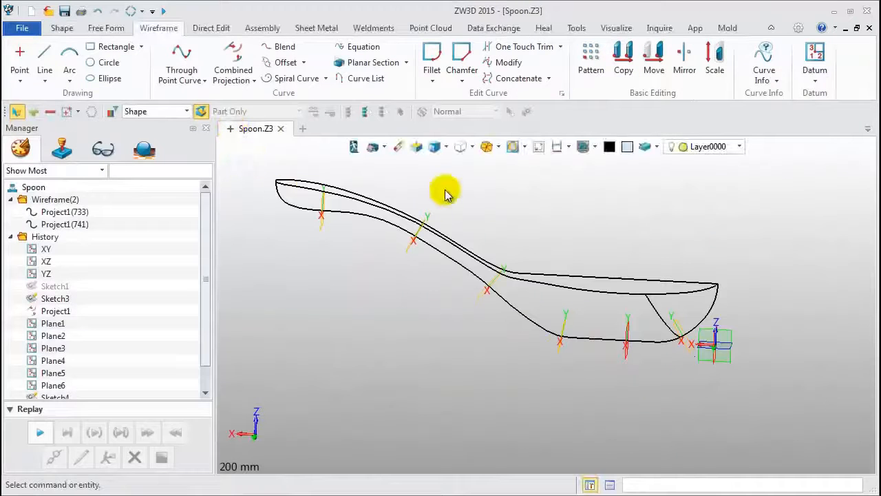
Insert a new sketch on Plane2, the datum plane at the middle of the bowl's base.
right_click(442, 189)
click(484, 268)
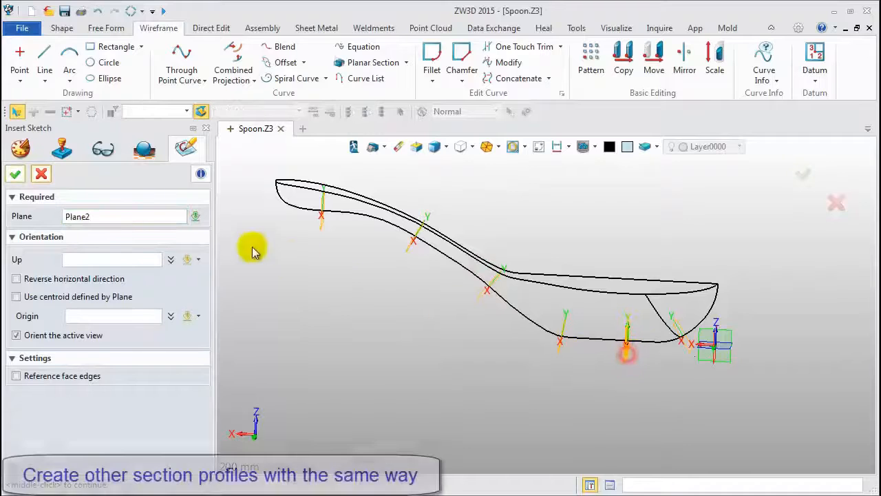
click(17, 177)
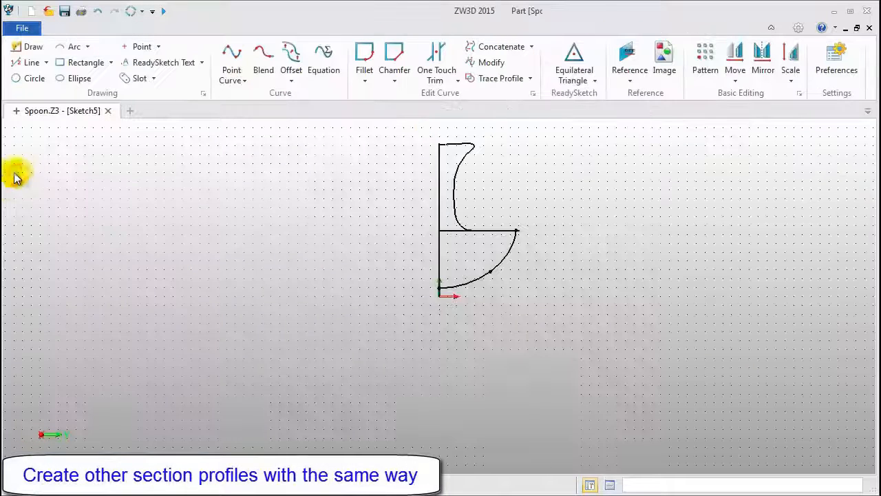
Reference the points where the lower outline and the rim curve cross Plane2 as construction points in the sketch.
click(628, 59)
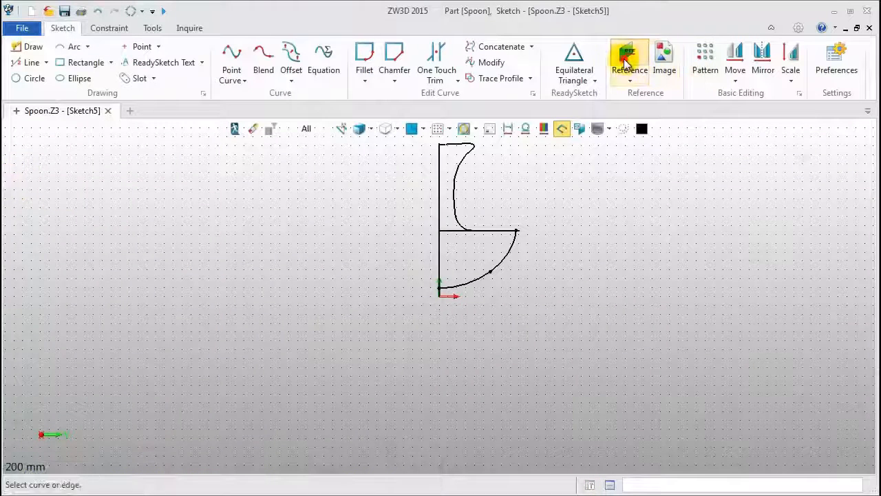
middle_drag(508, 299, 551, 317)
click(465, 288)
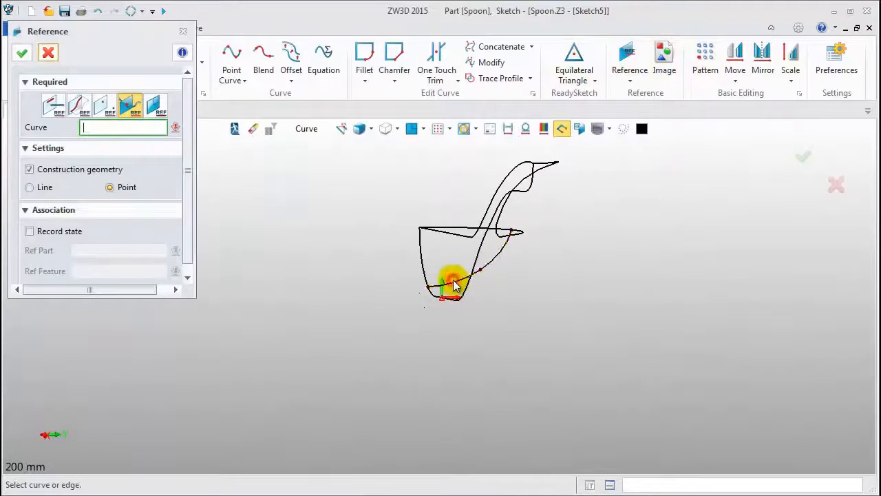
click(424, 269)
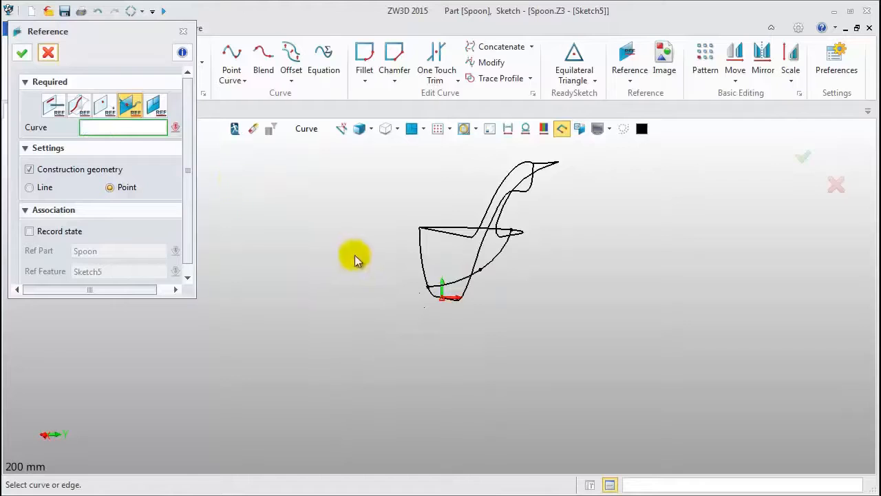
mouse_move(355, 260)
middle_down()
mouse_move(364, 272)
mouse_move(507, 248)
middle_up()
click(522, 236)
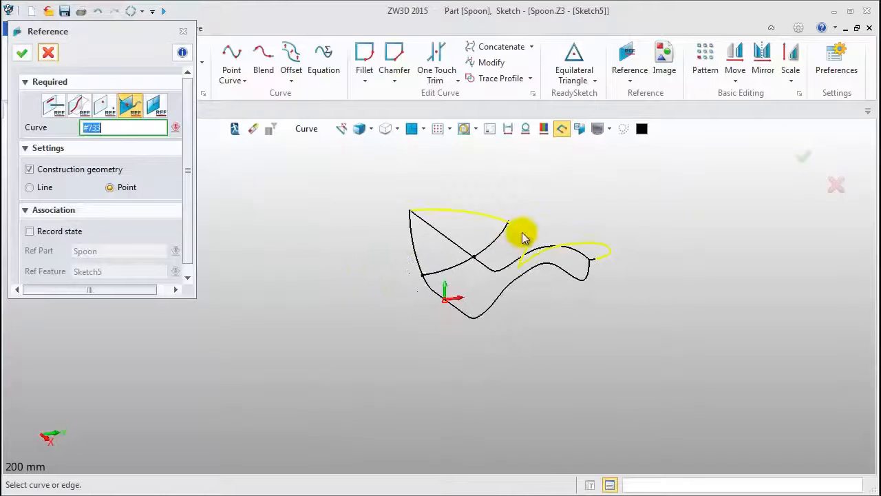
click(21, 53)
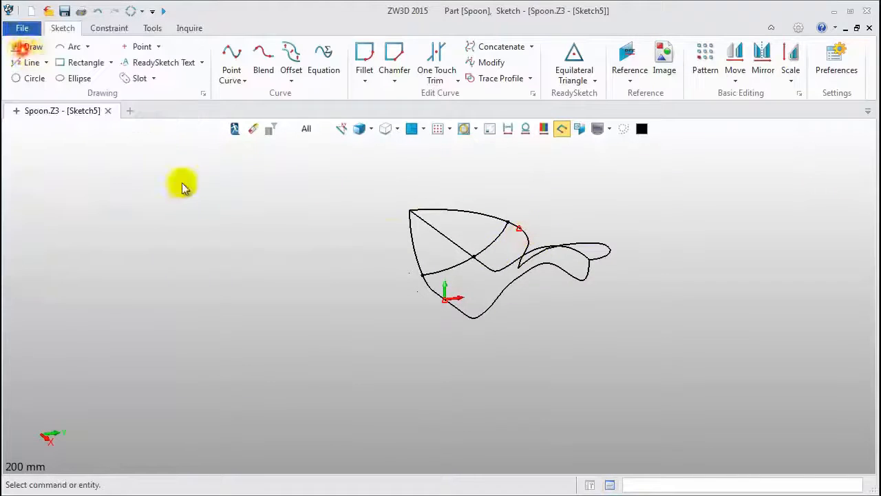
Draw the Plane2 section as a point curve from the origin through about (28.7, 13.8) to the upper reference point.
click(411, 129)
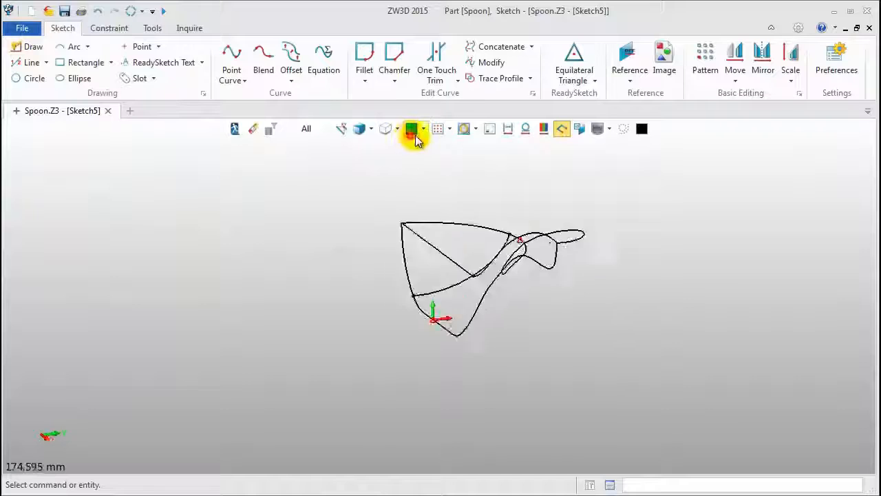
click(488, 131)
middle_drag(392, 310, 423, 220)
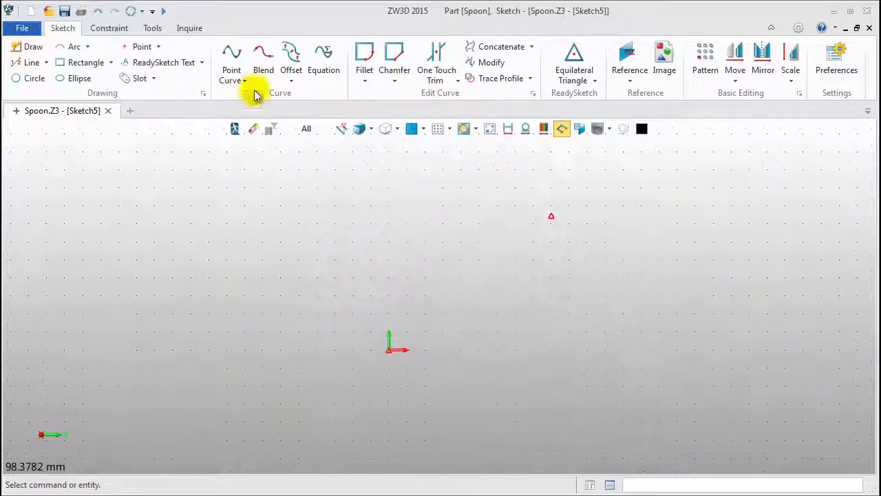
click(232, 56)
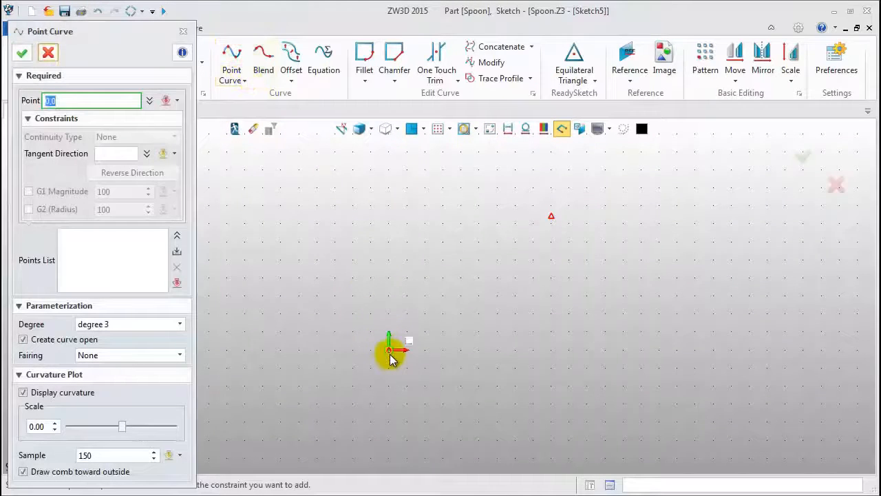
click(390, 356)
click(491, 299)
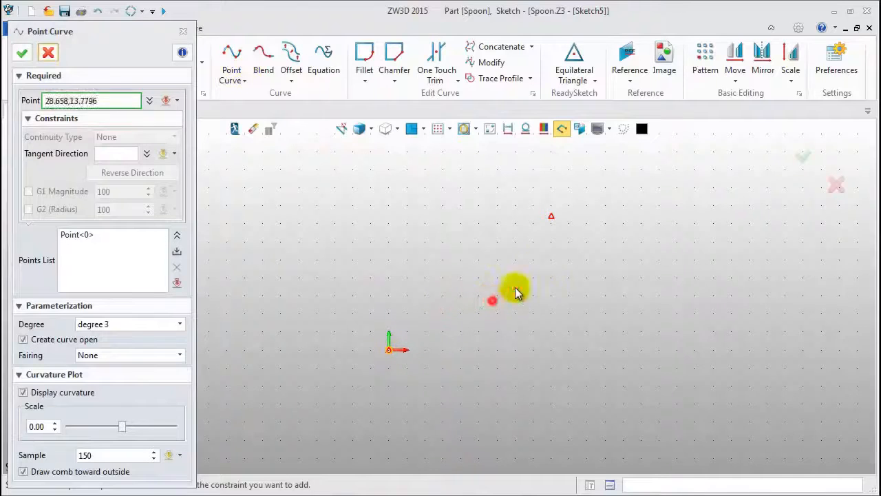
click(556, 221)
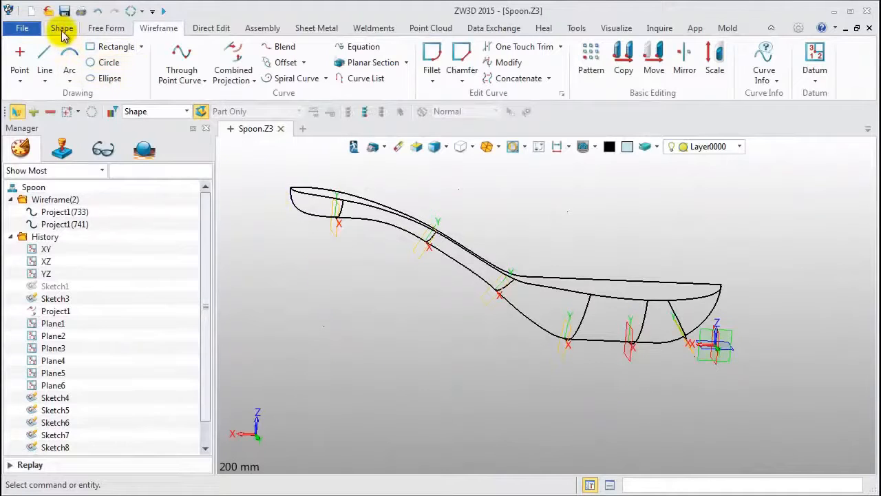
Extrude the spoon's lower outline curve to one side as a narrow reference surface.
click(61, 29)
click(32, 78)
click(556, 339)
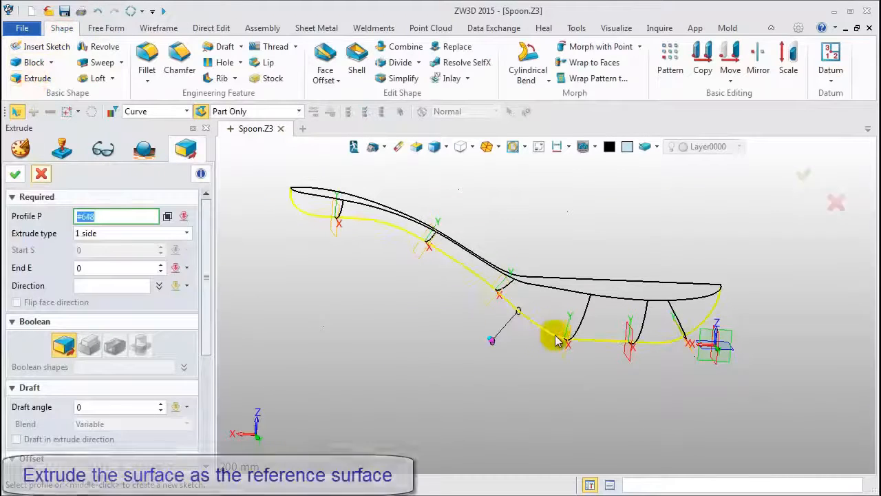
middle_click(556, 338)
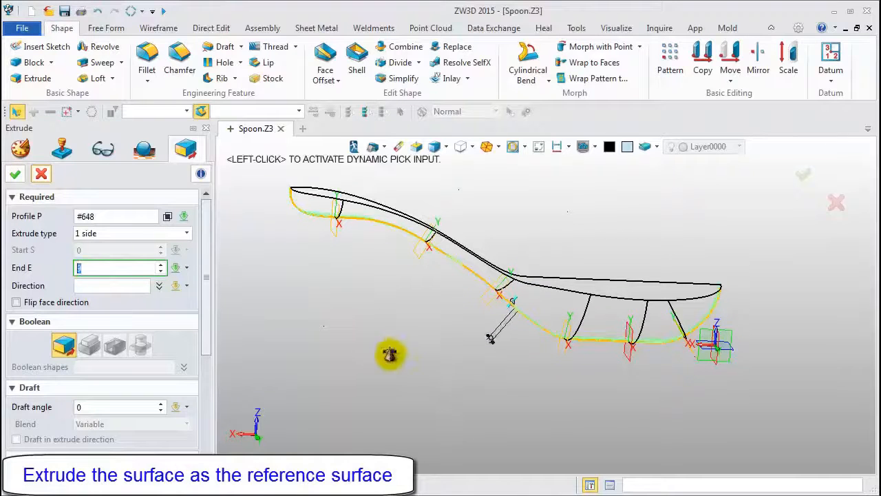
middle_drag(390, 354, 460, 256)
click(15, 174)
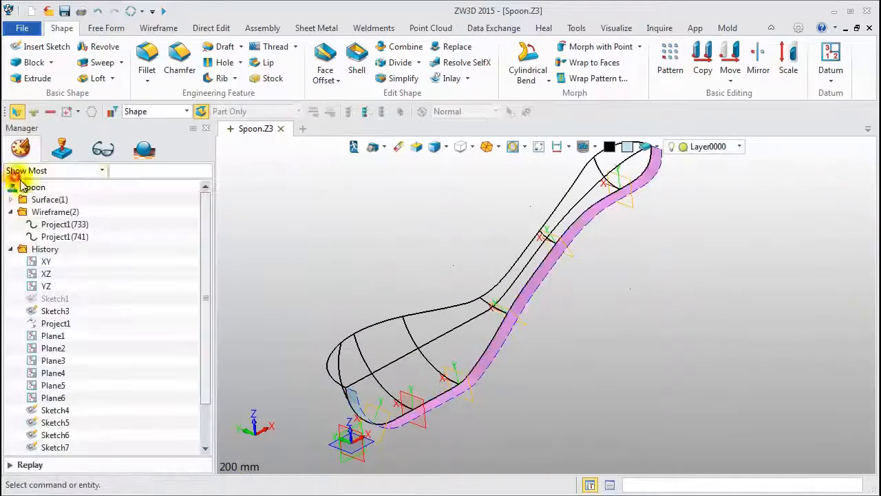
Start a curve mesh surface with the spoon's rim curve and lower outline edge as the two U curves.
middle_drag(390, 258, 435, 248)
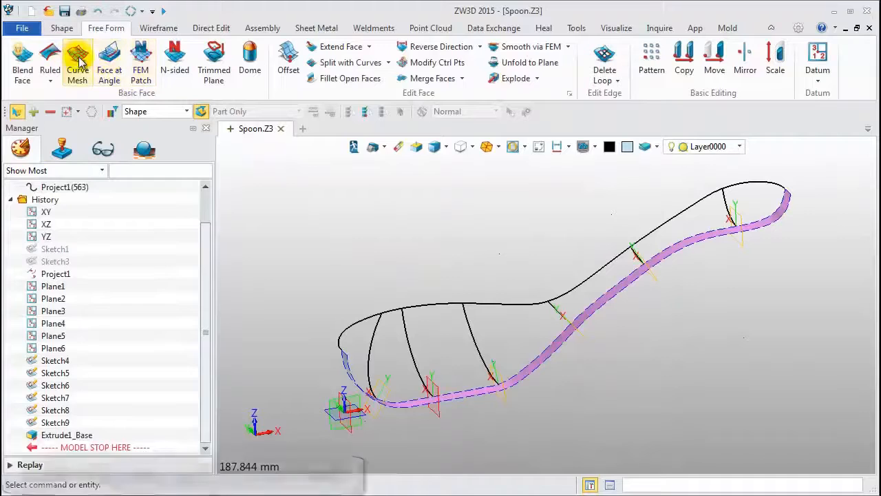
click(77, 63)
click(407, 307)
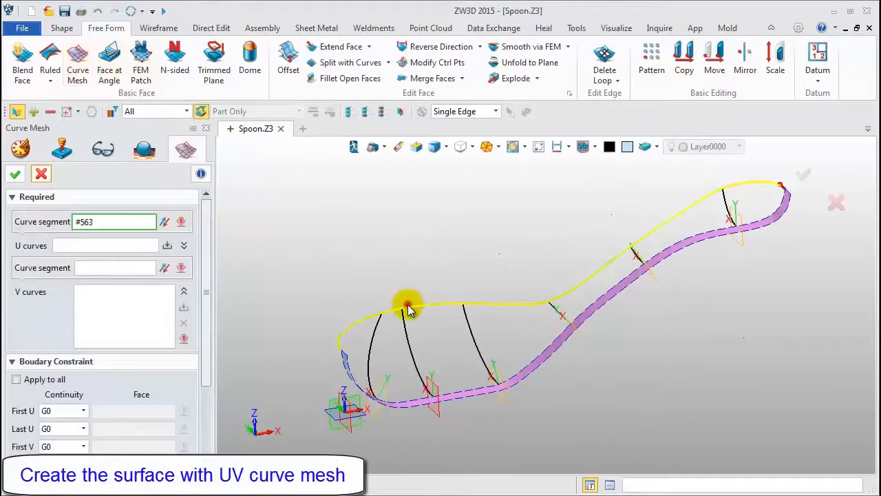
click(463, 392)
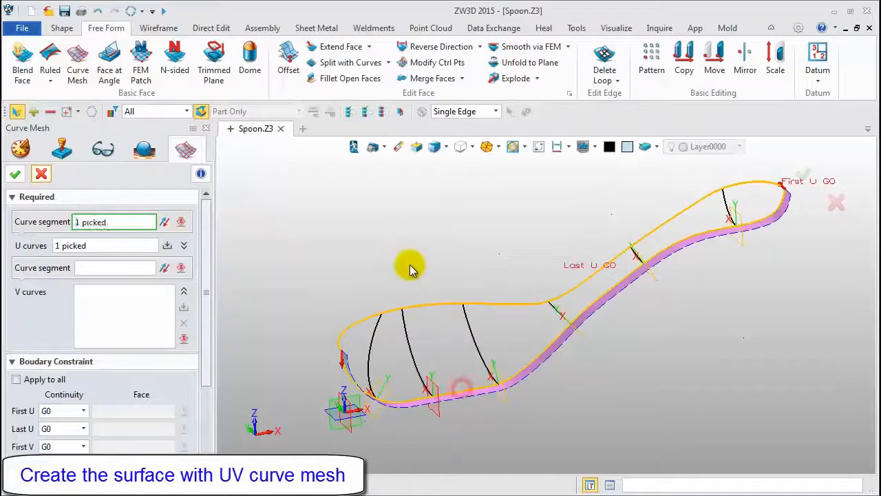
Add the six section sketches in order from the bowl's front to the handle's end as separate V curves.
click(114, 268)
click(373, 326)
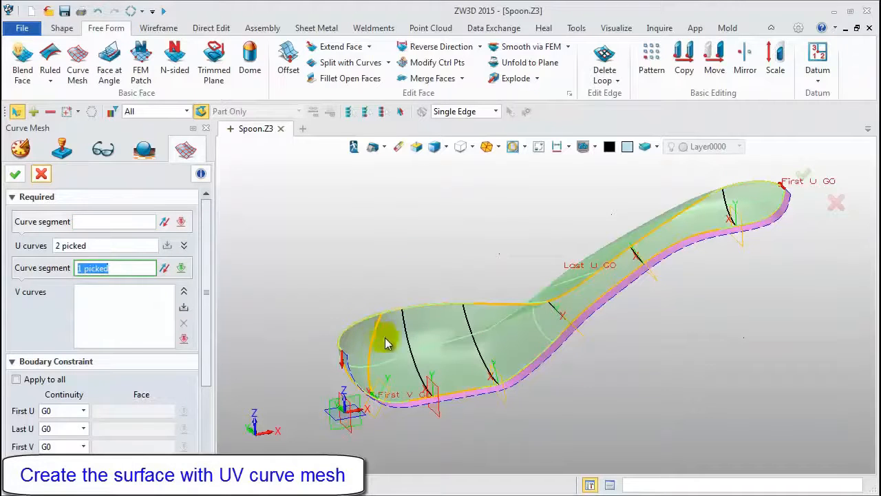
middle_click(398, 277)
click(408, 330)
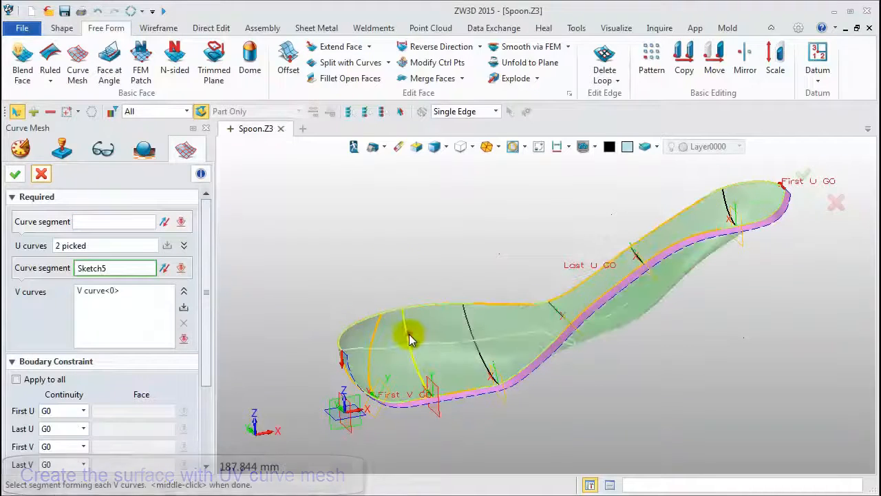
middle_click(393, 290)
click(473, 322)
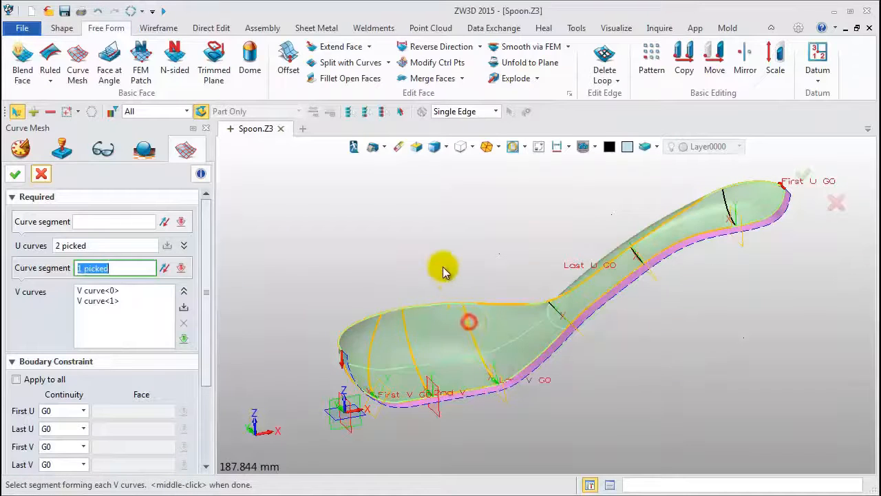
middle_click(536, 307)
click(560, 314)
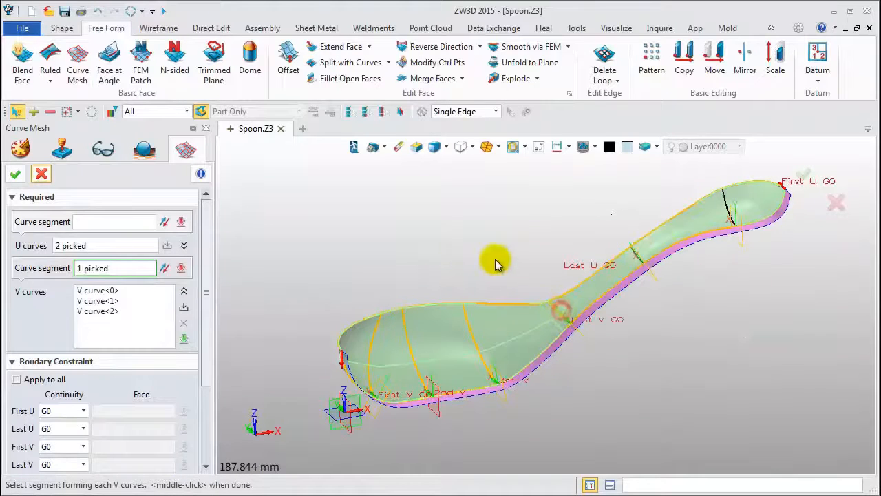
middle_click(563, 316)
click(638, 260)
middle_click(520, 232)
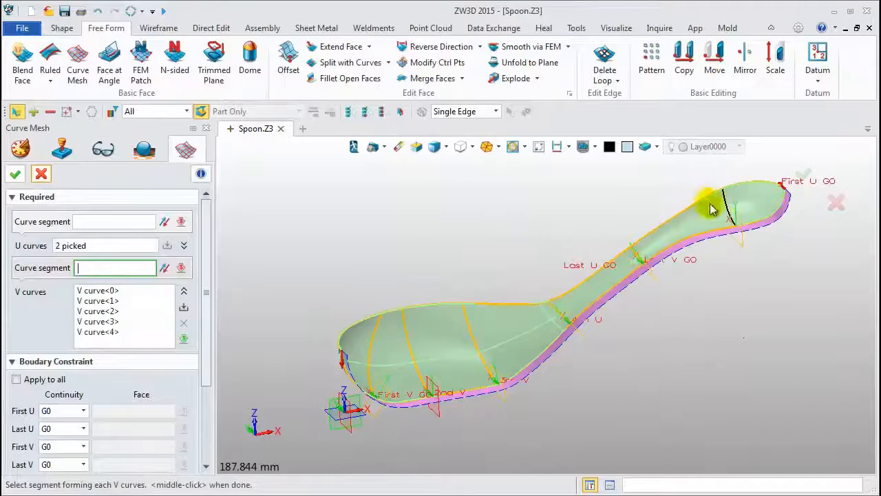
click(727, 204)
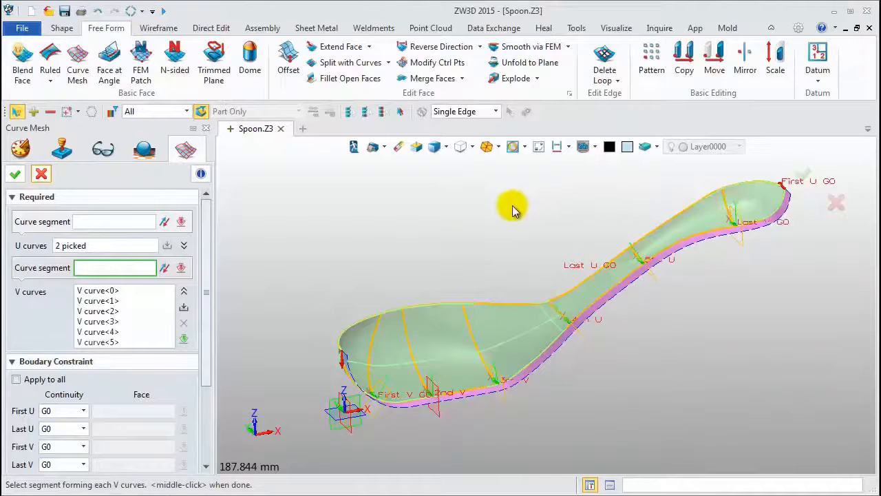
Constrain the last U boundary to G1 continuity with the extruded reference surface and create the mesh surface.
click(83, 429)
click(61, 451)
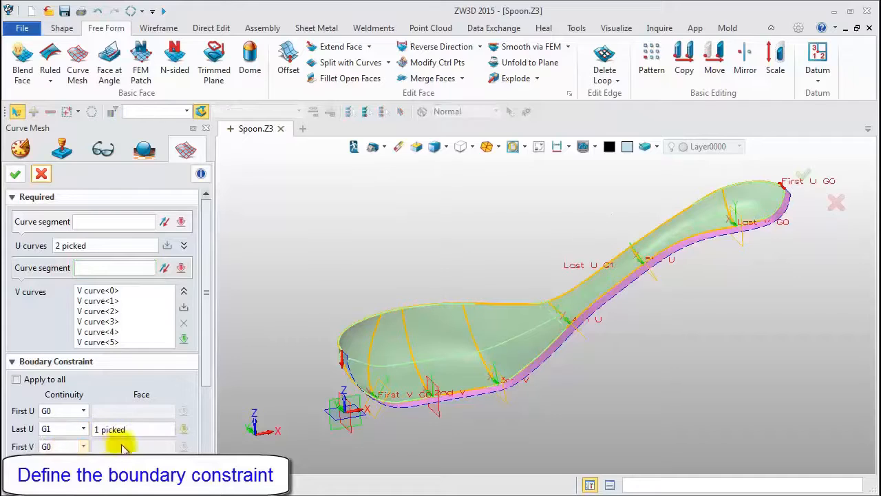
click(146, 429)
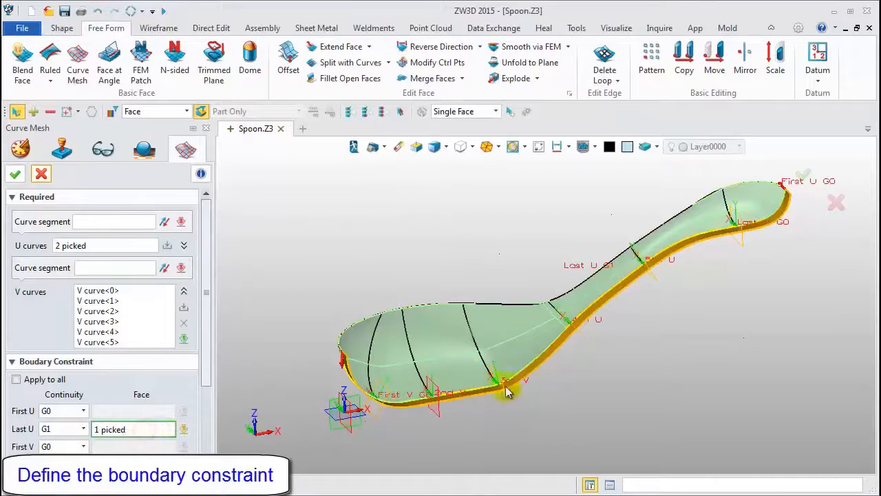
middle_click(390, 269)
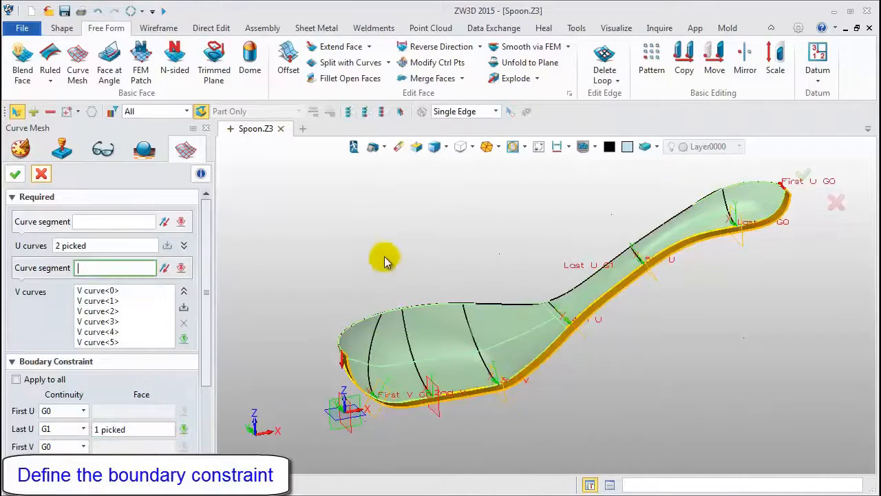
scroll(371, 227, down, 3)
scroll(227, 309, up, 2)
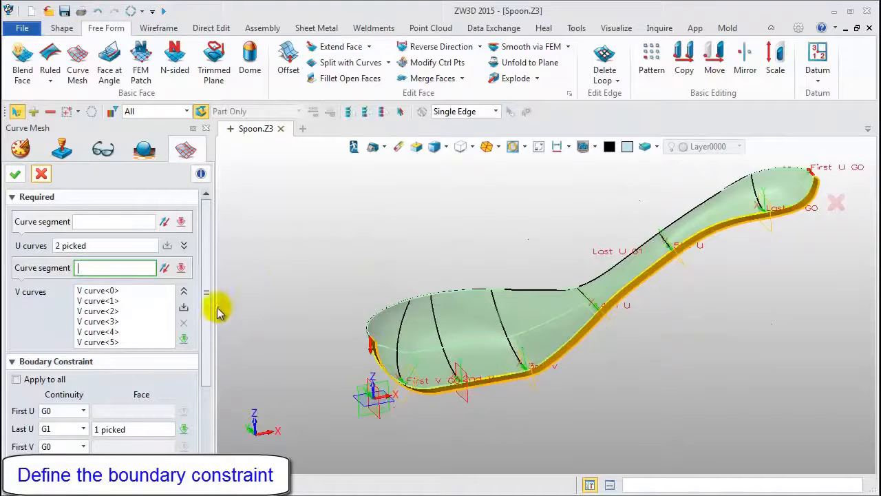
drag(209, 327, 207, 376)
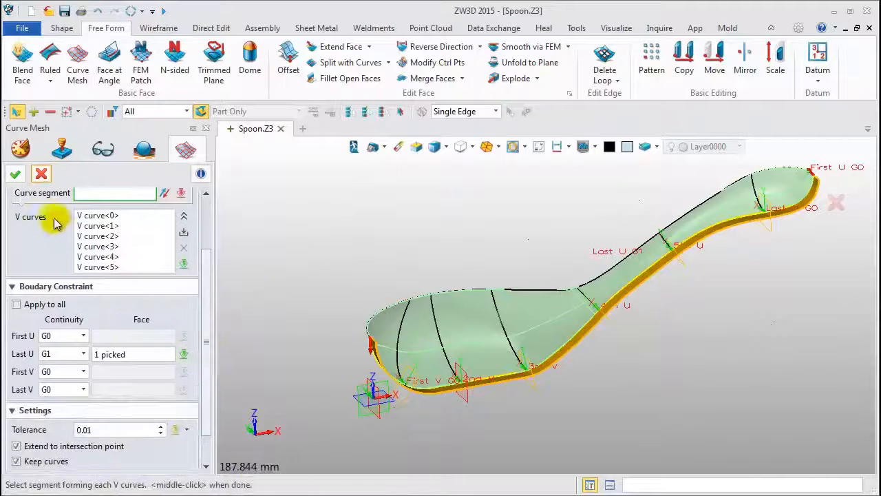
click(15, 176)
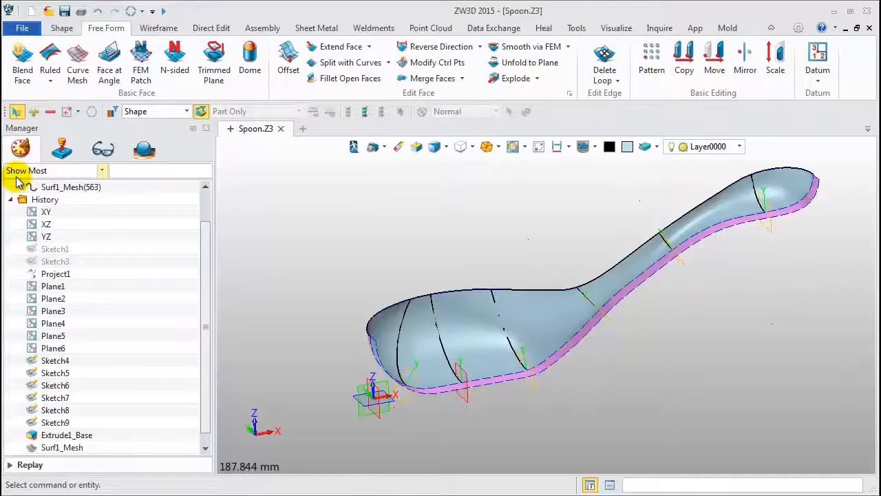
Blank the narrow extruded reference surface along the spoon's lower outline.
click(560, 358)
right_click(560, 358)
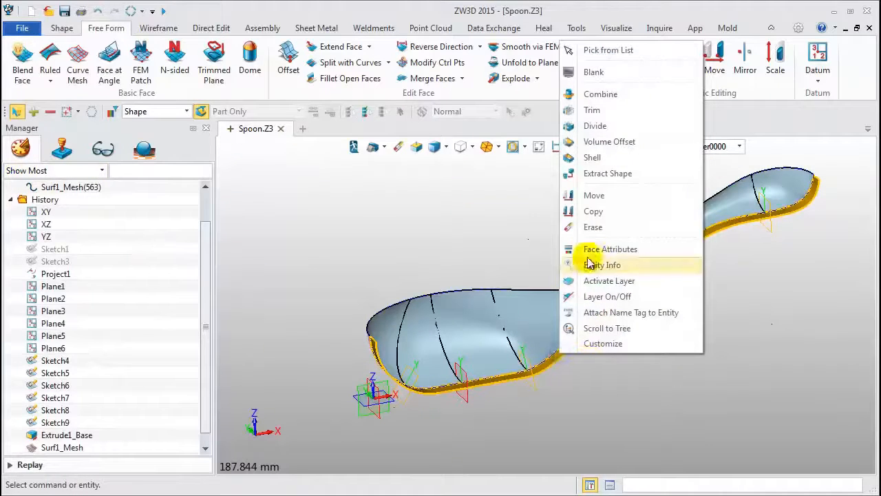
click(604, 73)
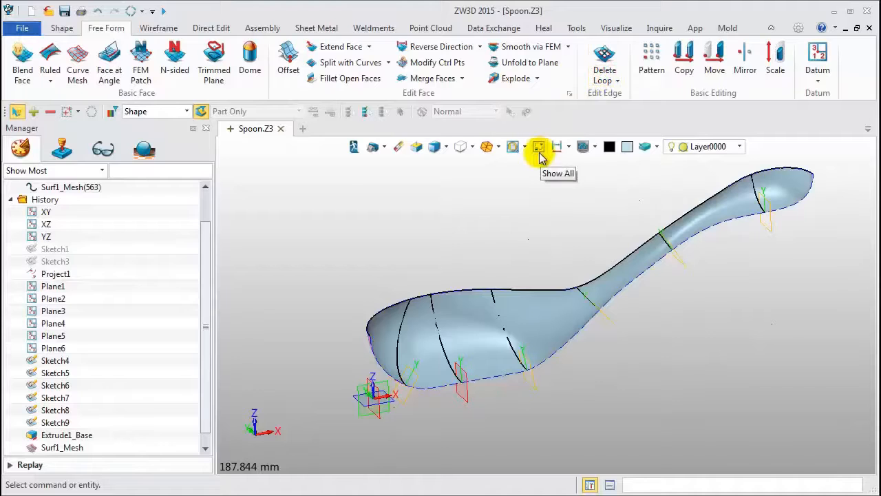
Mirror a copy of the half-spoon surface about the XZ plane, adding it to the original as one shape.
click(745, 69)
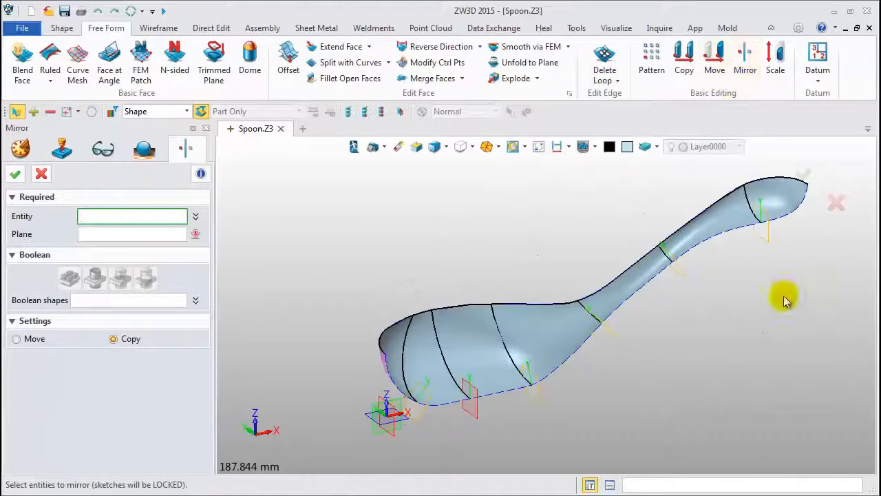
click(639, 274)
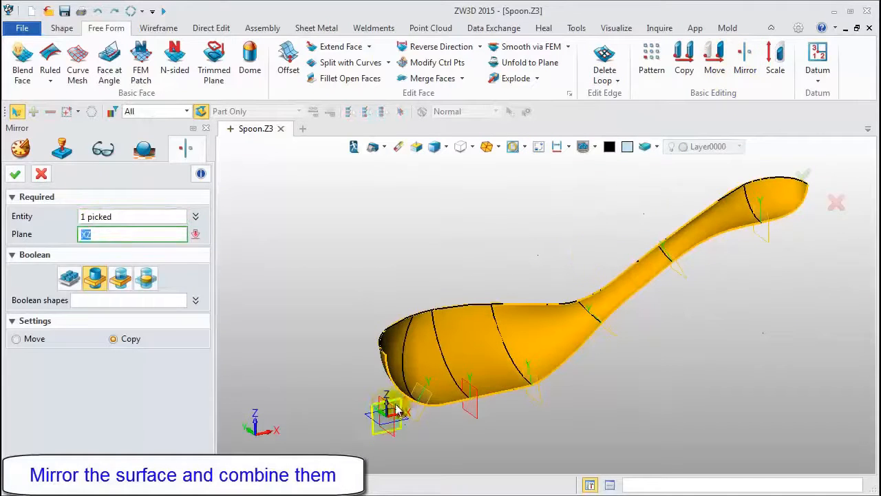
click(399, 403)
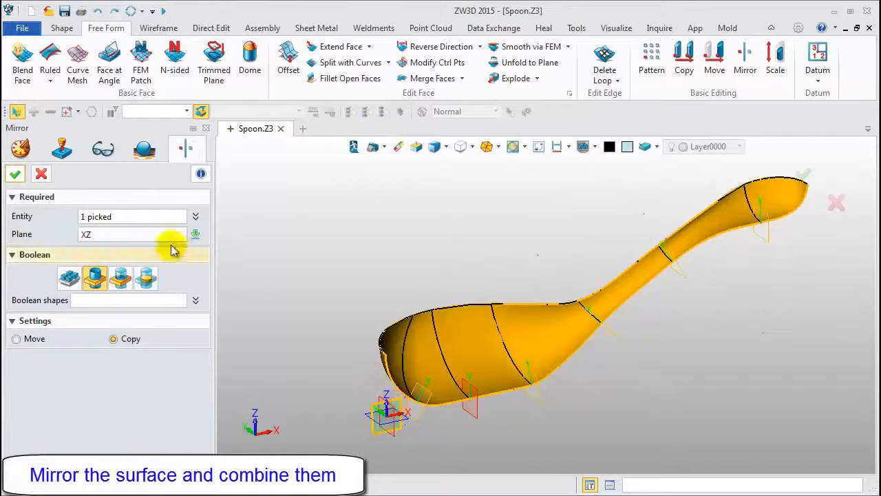
click(14, 176)
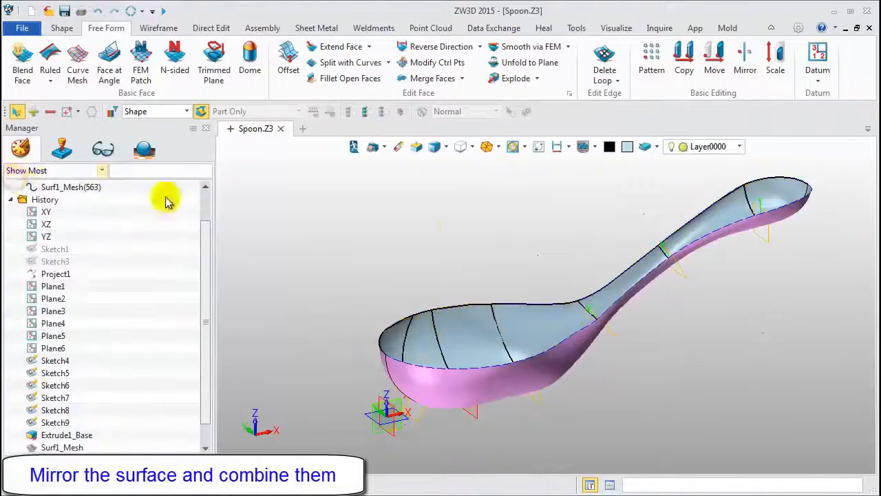
Blank the section sketches Sketch4 through Sketch9.
middle_drag(468, 229, 482, 250)
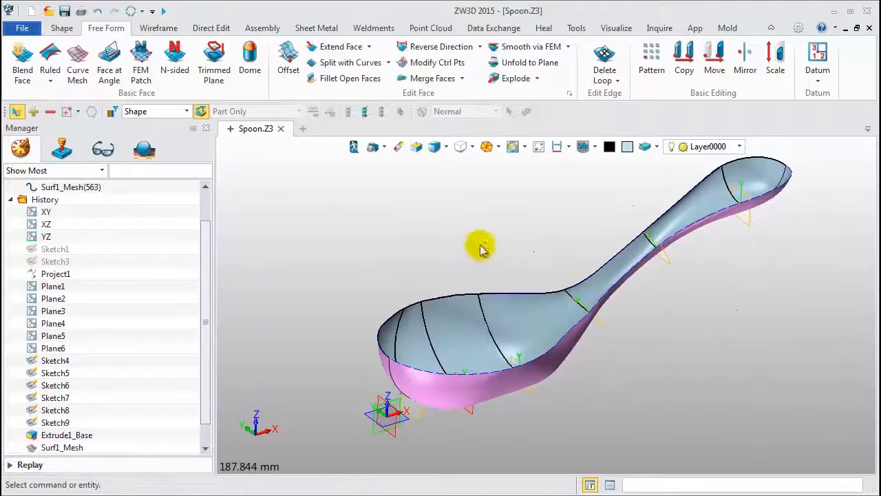
click(56, 362)
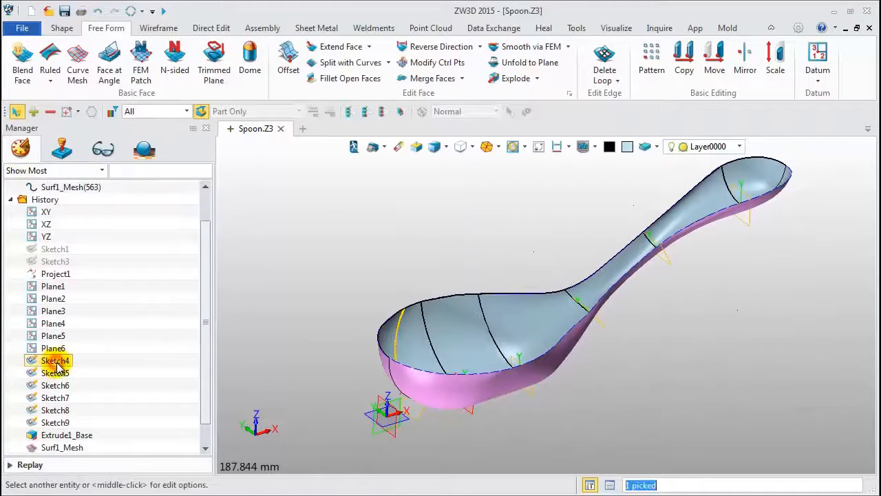
shift+click(61, 423)
right_click(60, 424)
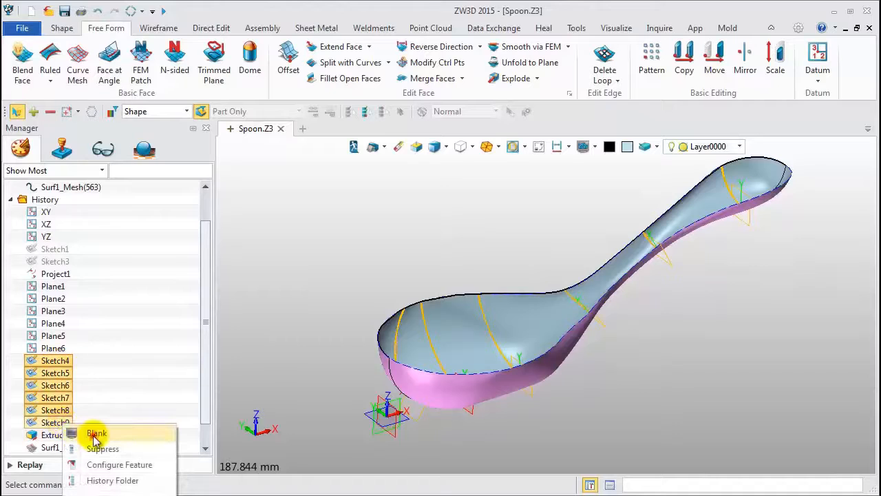
click(95, 433)
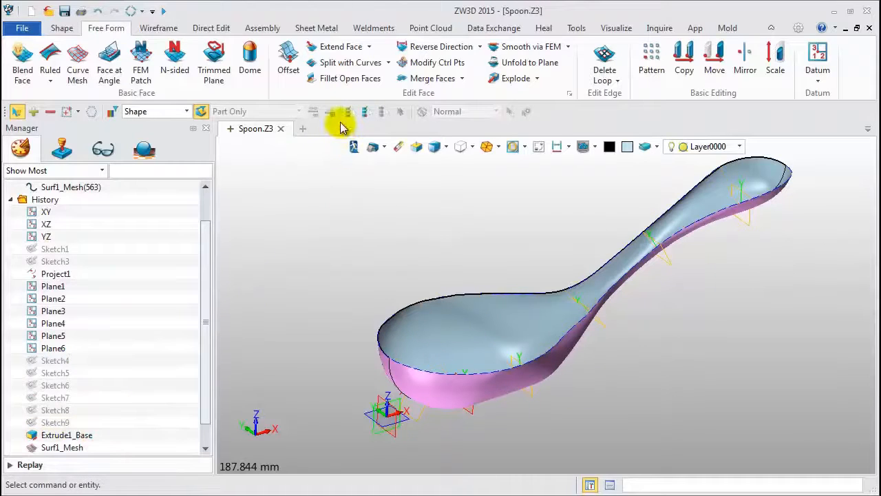
Examine the spoon's surface smoothness with the zebra-stripe face analysis, then close the analysis.
click(661, 31)
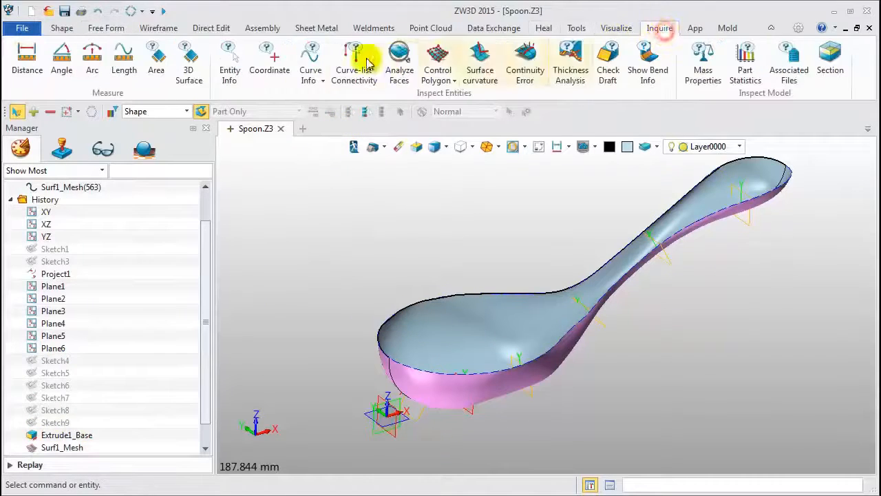
click(399, 56)
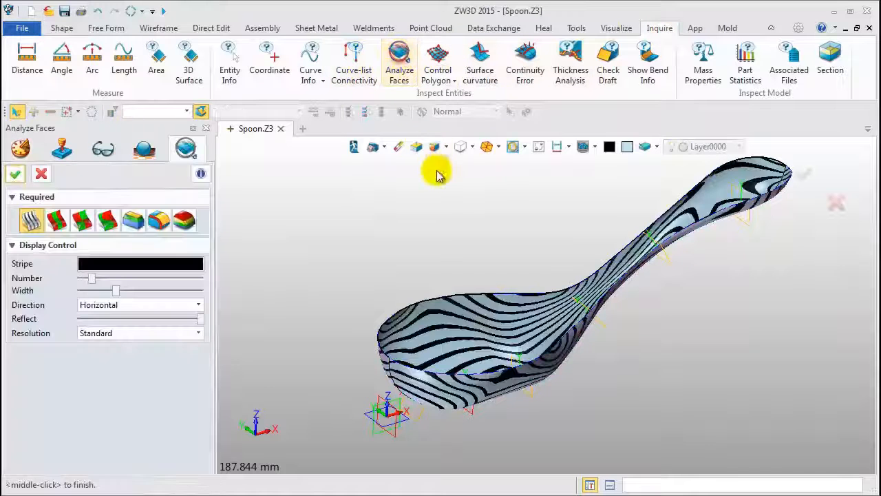
middle_drag(634, 389, 638, 365)
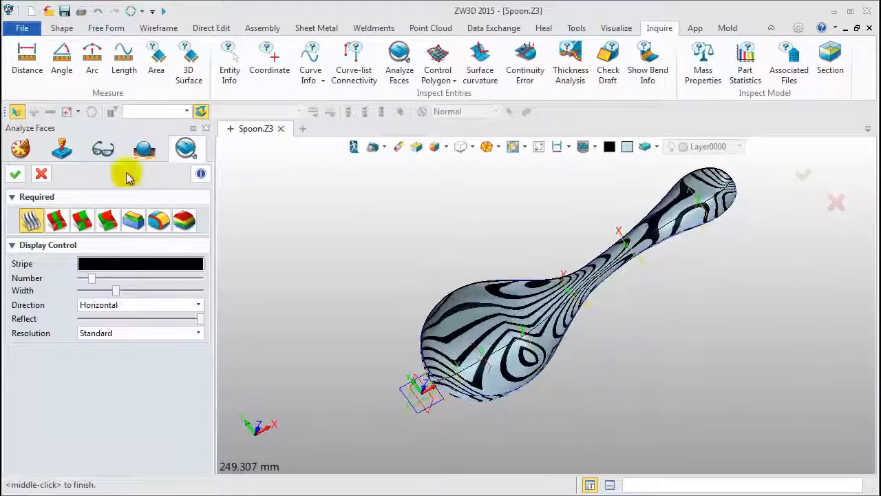
click(41, 175)
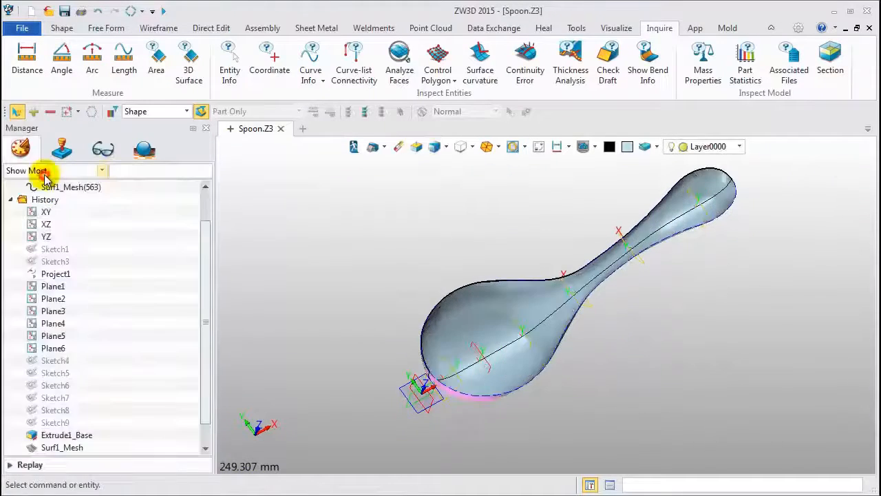
Blank the datum planes Plane1 through Plane6.
click(57, 287)
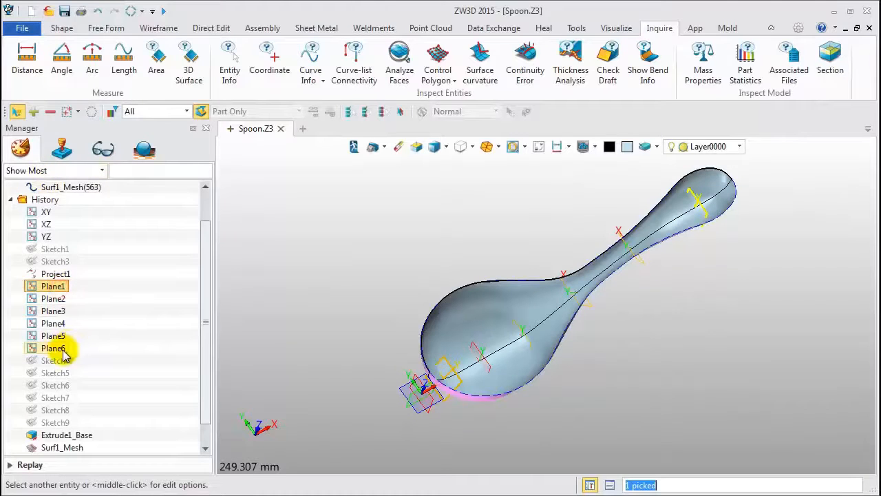
shift+click(62, 351)
right_click(62, 351)
click(95, 359)
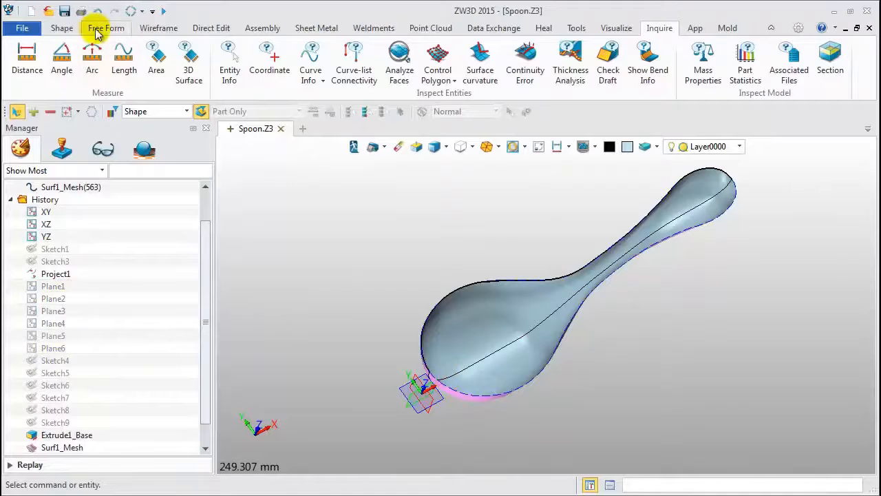
Shell the combined spoon surface into a solid with a 1.5 mm wall thickness.
click(61, 27)
click(357, 62)
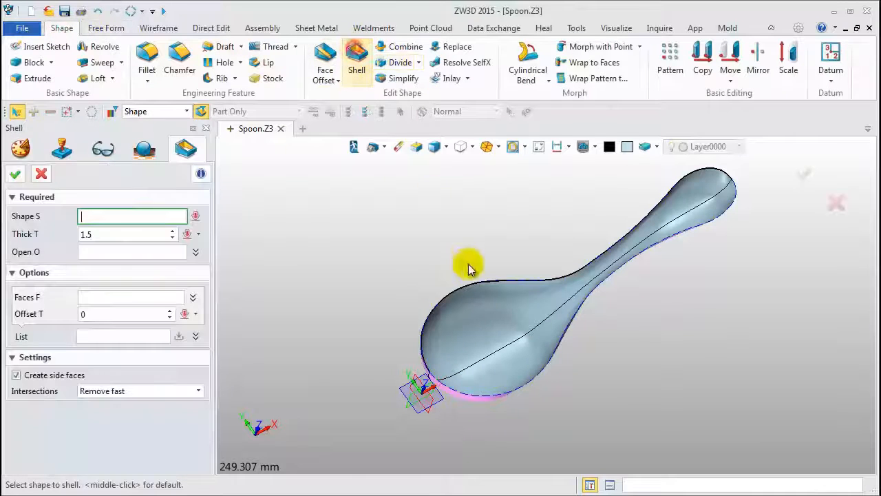
click(473, 305)
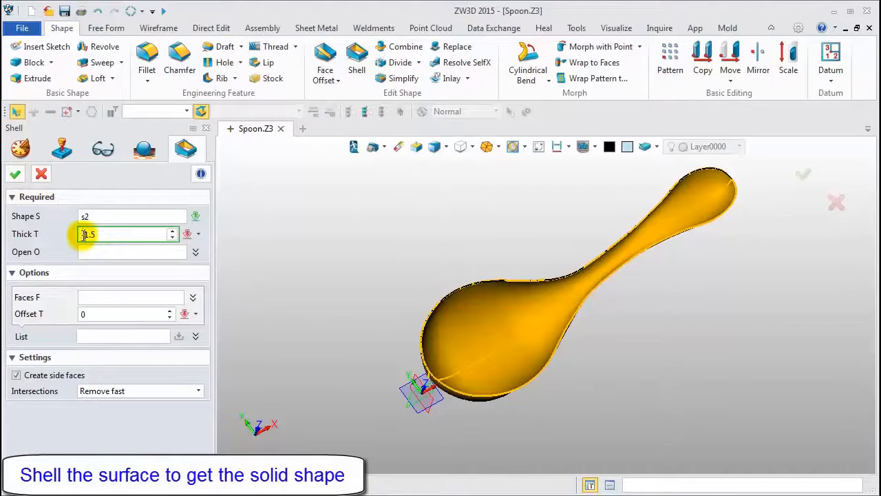
click(16, 174)
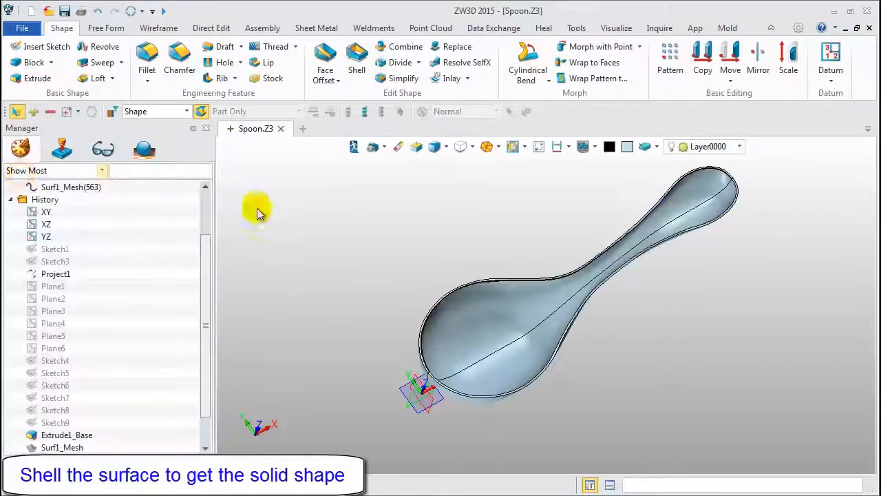
Change the face colour of the whole spoon to orange.
click(679, 209)
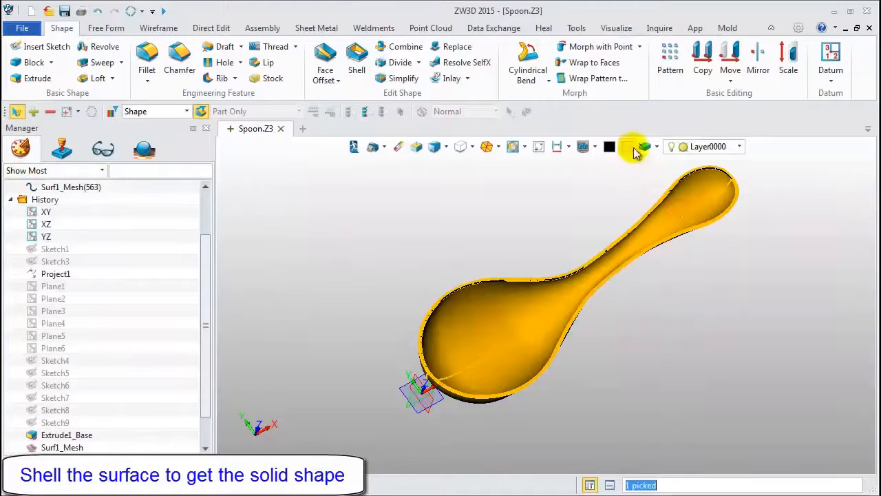
click(631, 151)
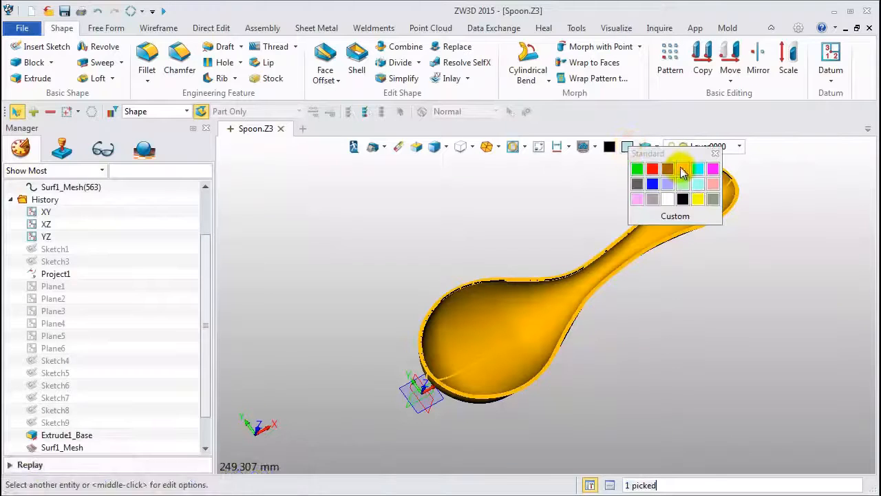
click(678, 171)
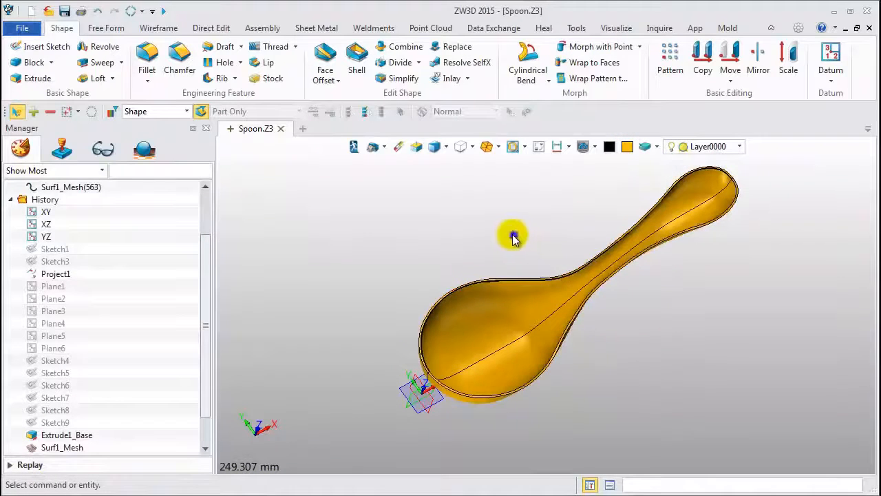
middle_drag(513, 237, 563, 198)
mouse_move(549, 233)
middle_down()
mouse_move(545, 240)
mouse_move(546, 232)
middle_up()
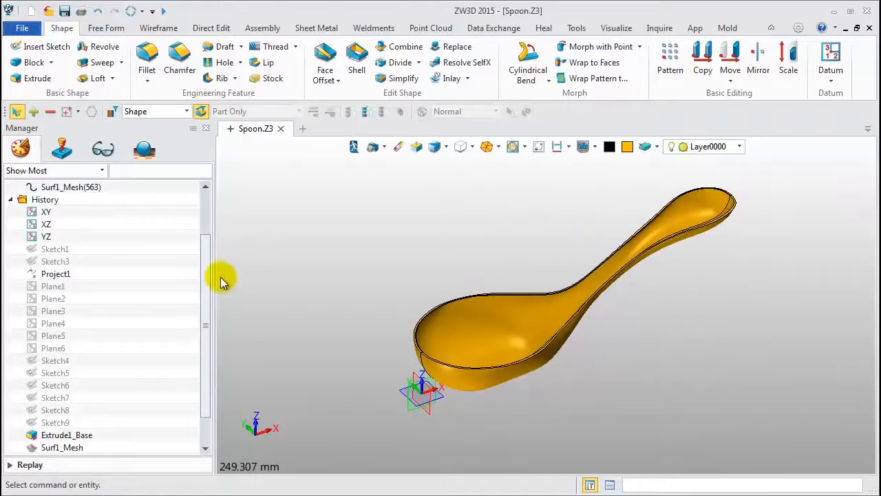
drag(201, 273, 202, 320)
click(11, 224)
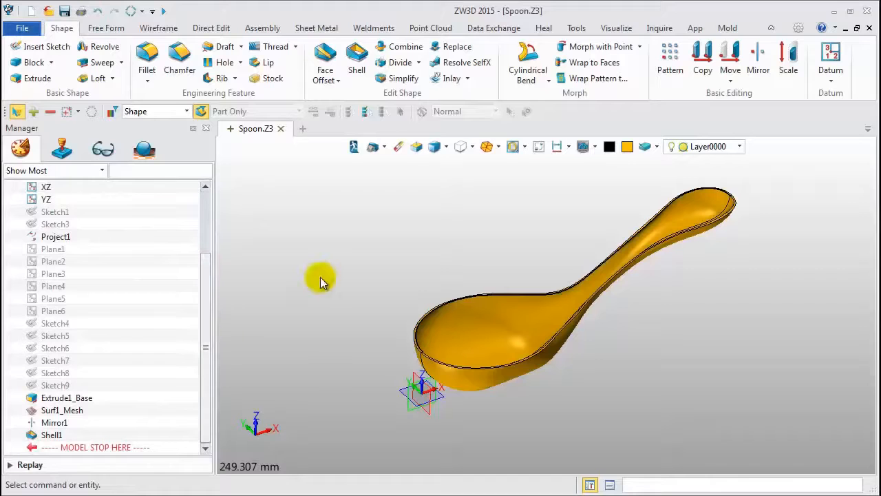